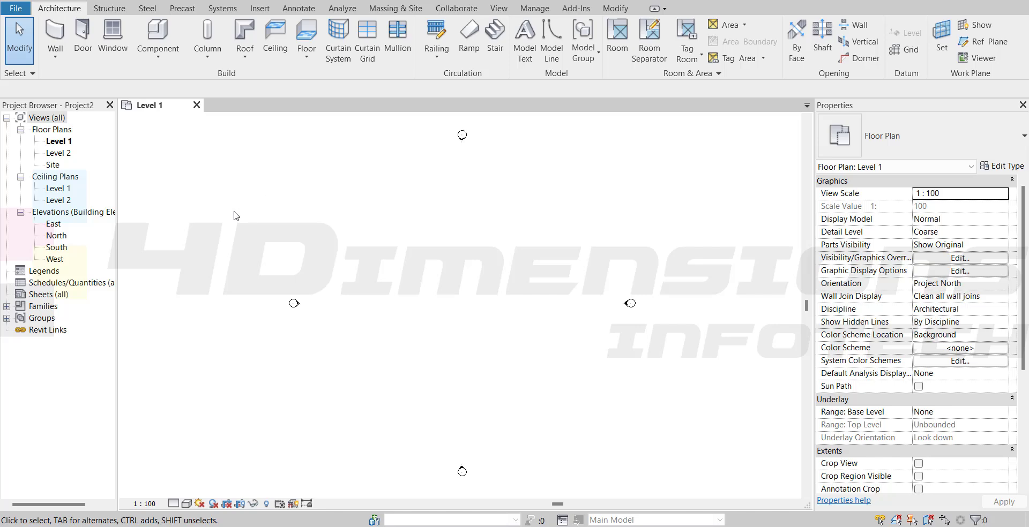
Open the South elevation and bring the level heads into view.
click(57, 248)
double_click(56, 248)
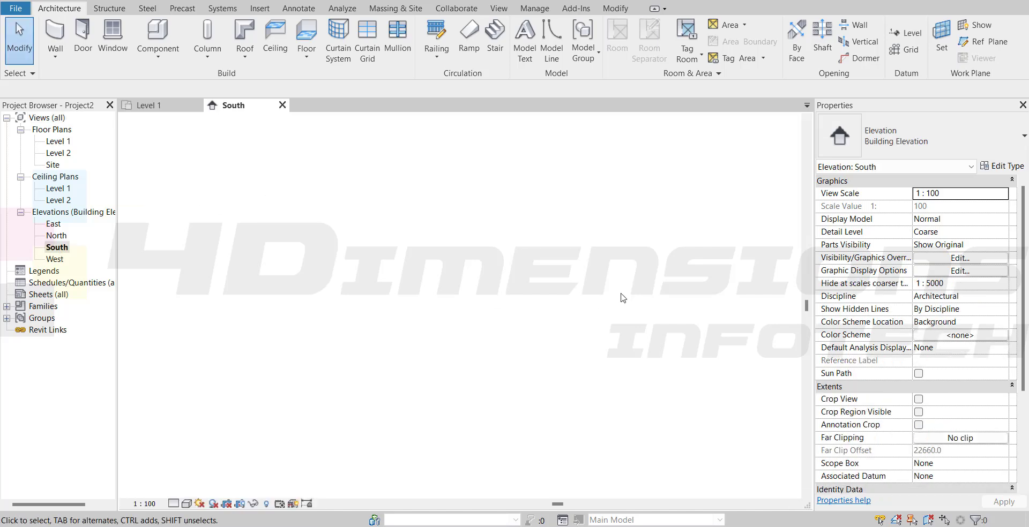
middle_drag(584, 328, 435, 353)
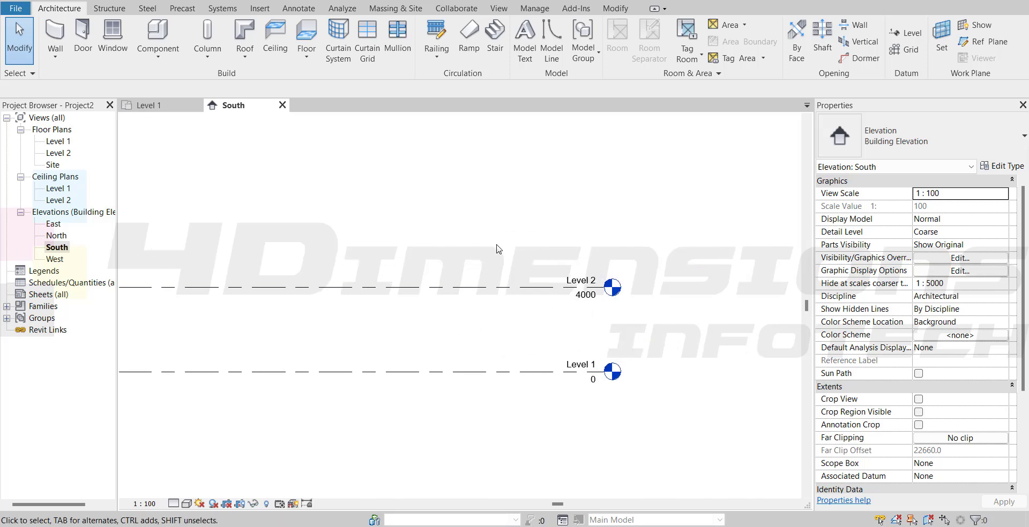
Set the project's length units to meters with 2 decimal places and the m unit symbol.
key(u)
key(n)
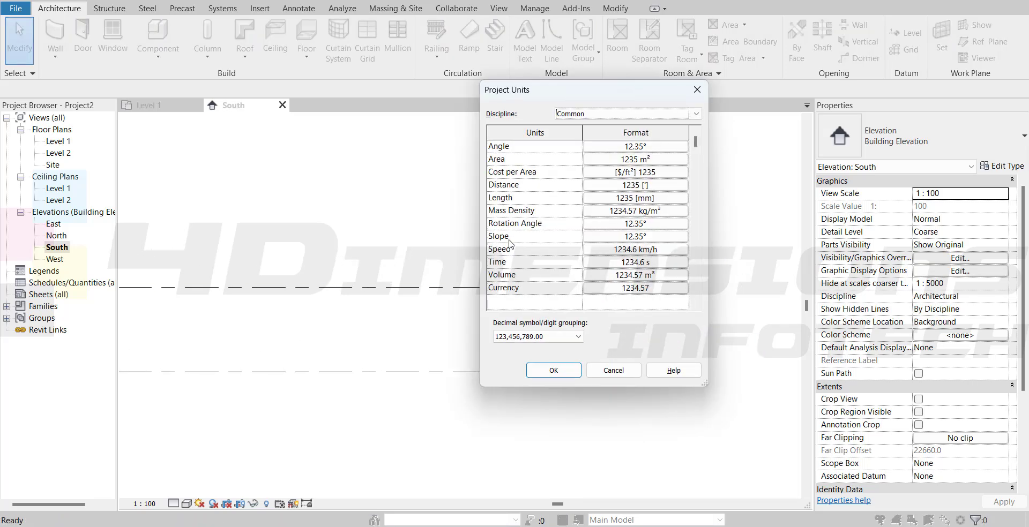
click(665, 202)
click(545, 90)
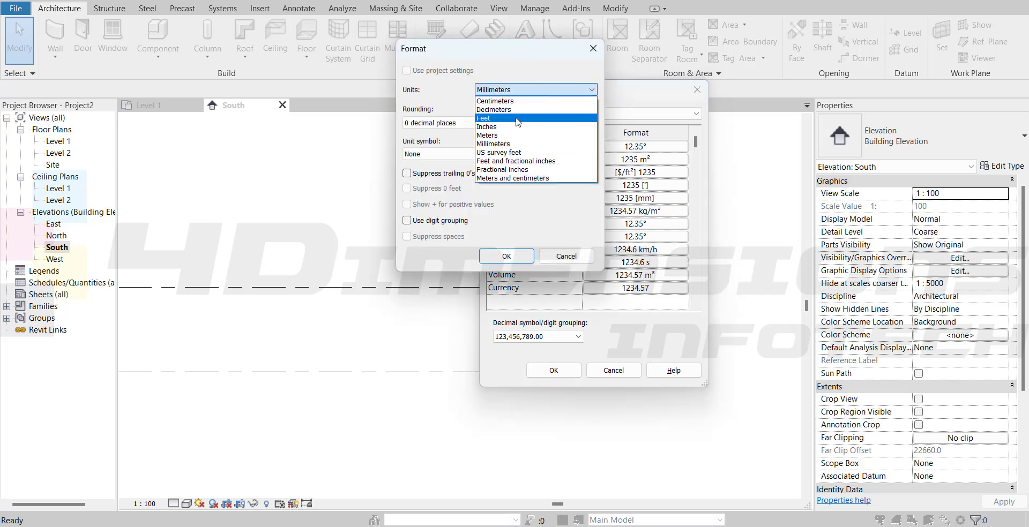
click(496, 135)
click(453, 124)
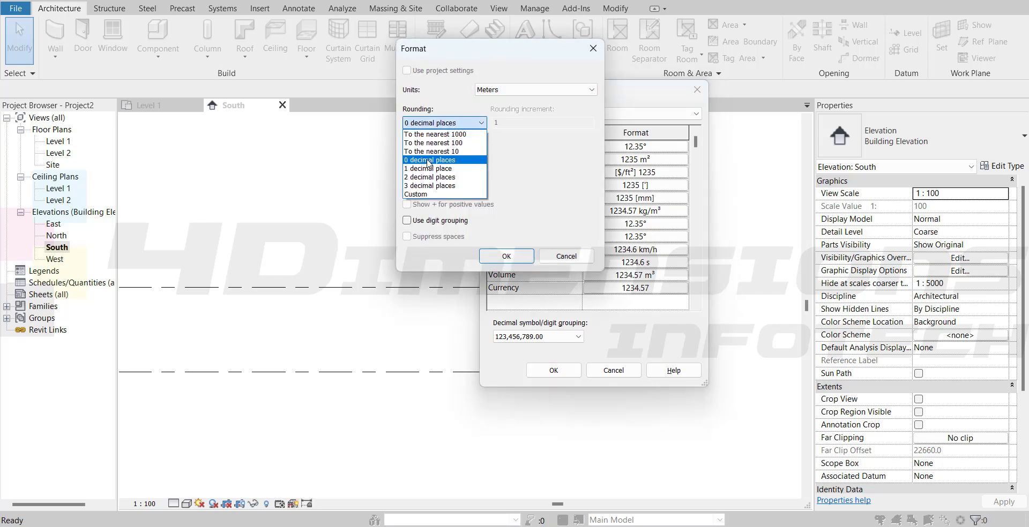
click(430, 177)
click(437, 154)
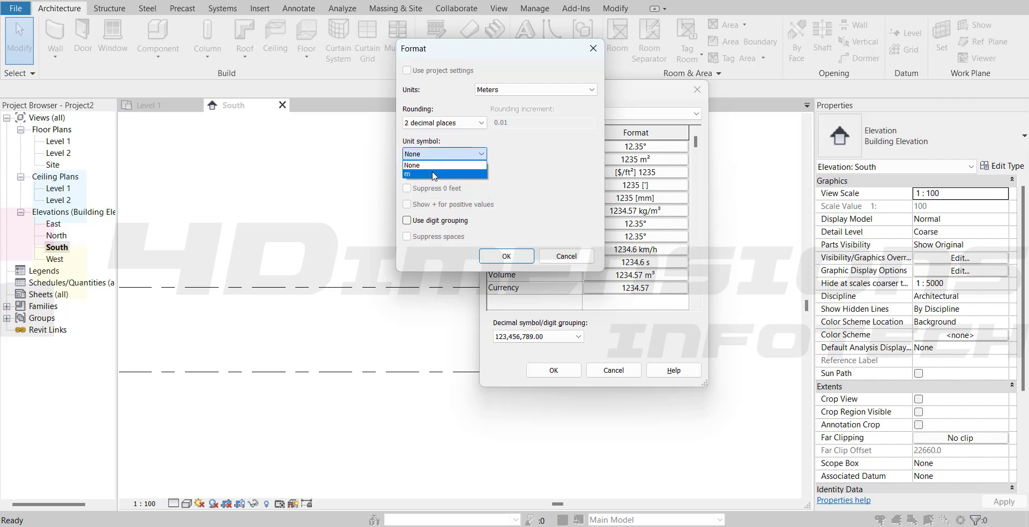
click(435, 171)
click(503, 258)
click(554, 370)
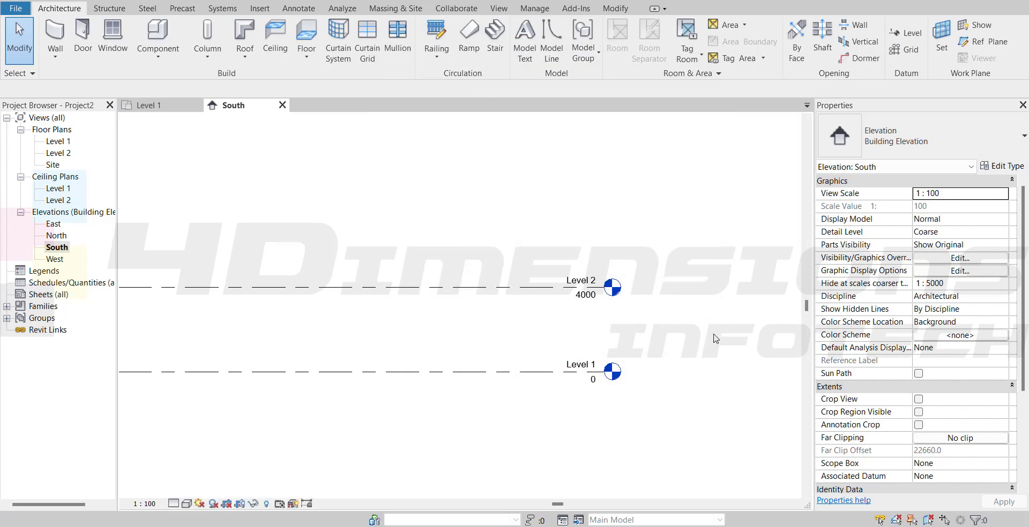
Set the elevation of Level 2 to 3 m.
click(587, 301)
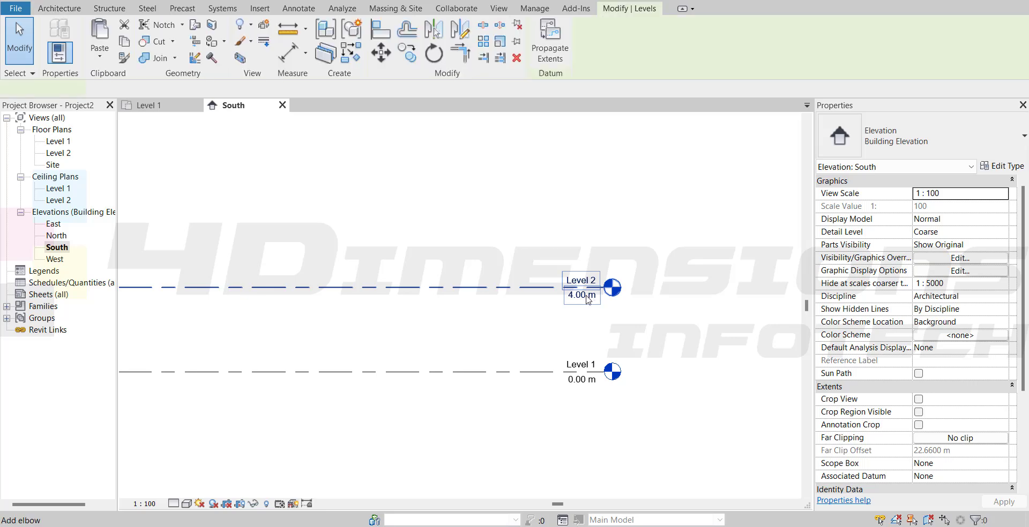
key(Escape)
click(574, 304)
click(587, 303)
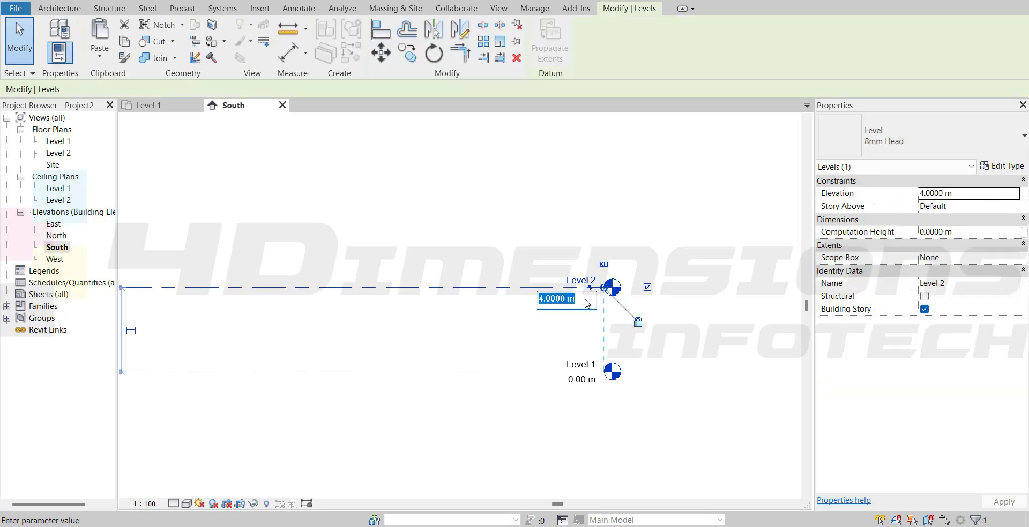
text(3)
key(Return)
click(526, 216)
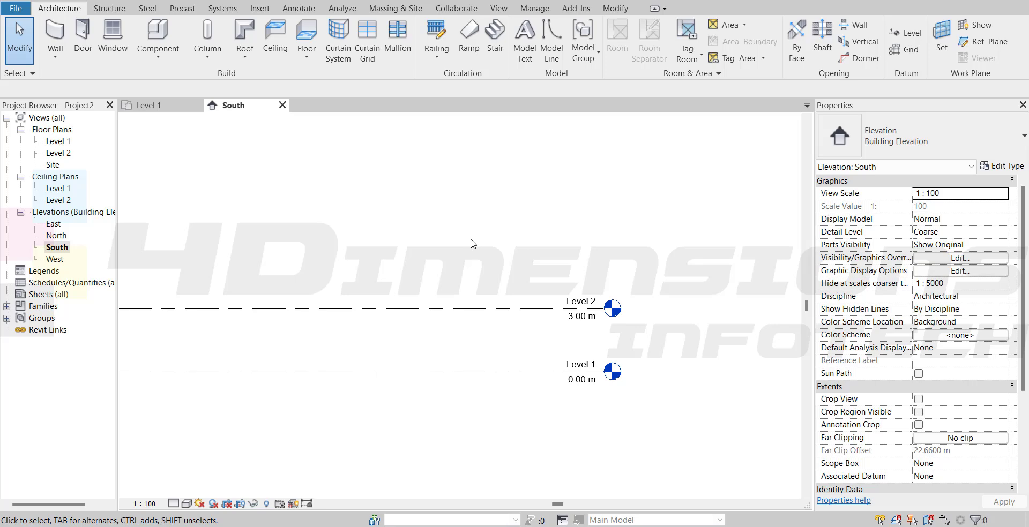
Add four levels above Level 2, each offset 3 m from the one below by picking the existing level lines.
click(909, 34)
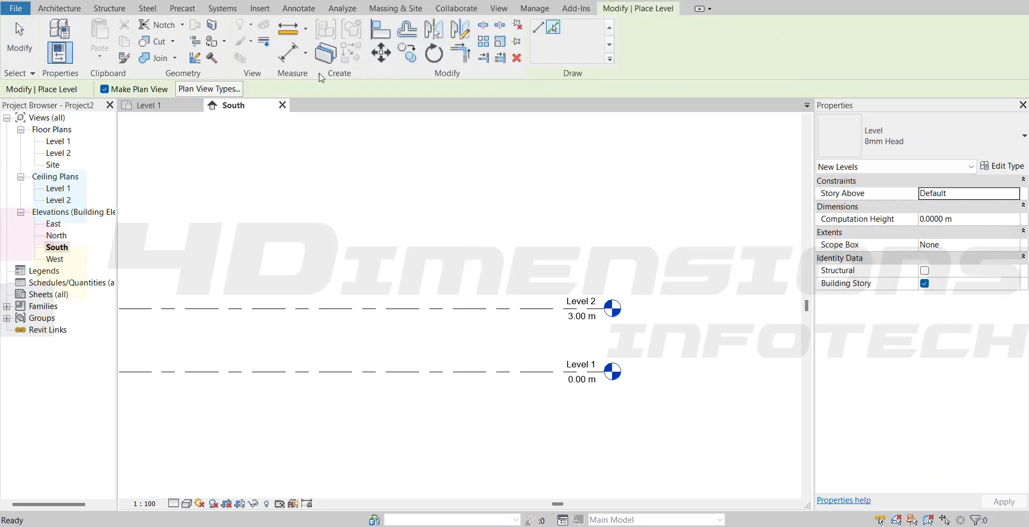
drag(323, 89, 277, 84)
text(3)
key(Return)
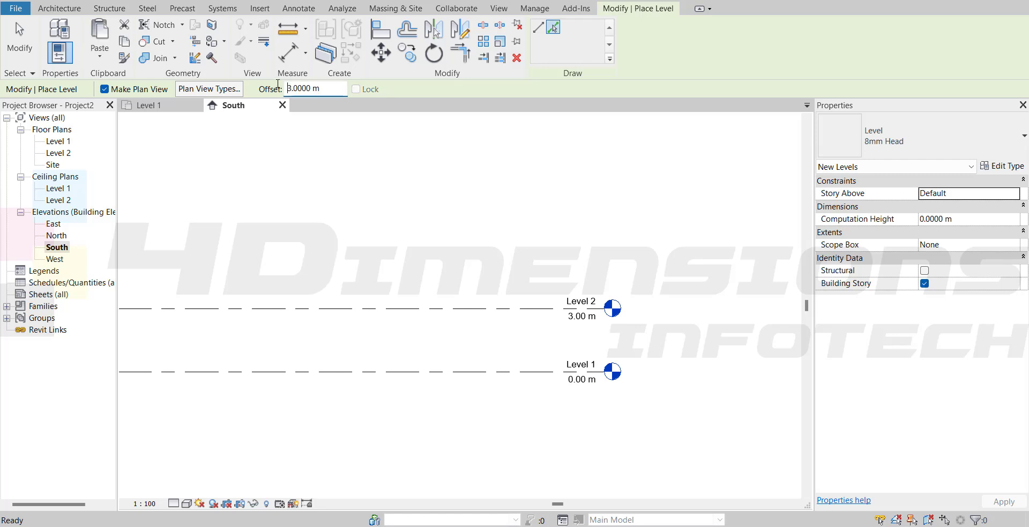
click(465, 306)
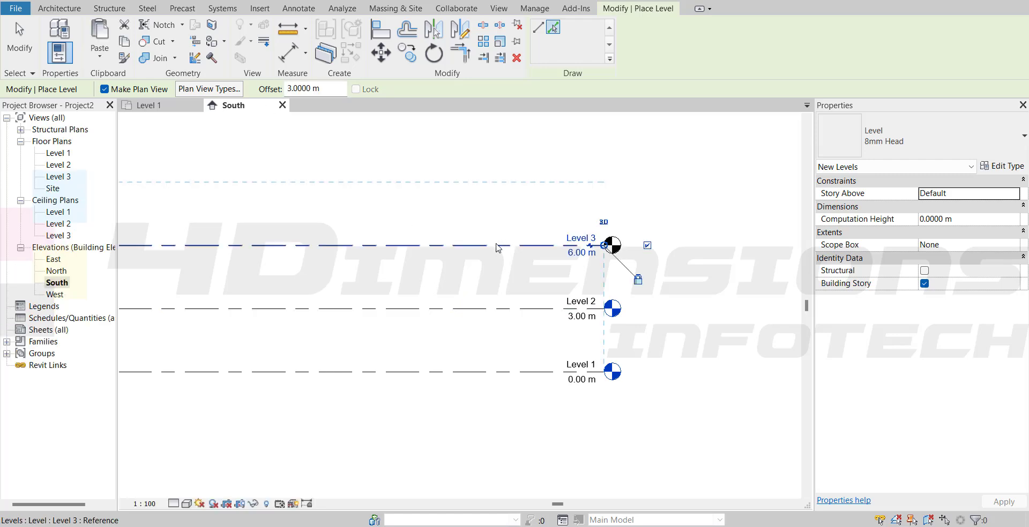
click(499, 247)
click(513, 182)
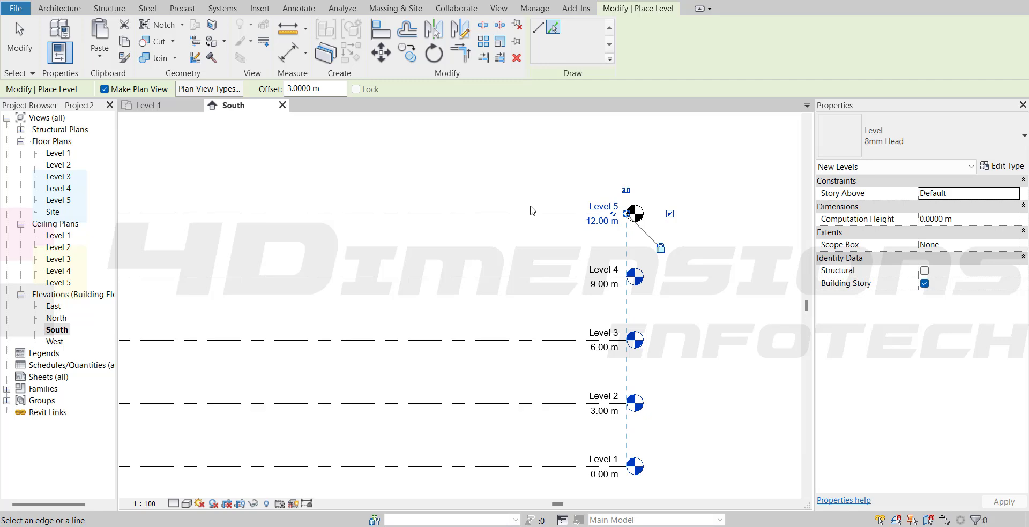
click(520, 213)
key(Escape)
key(Escape)
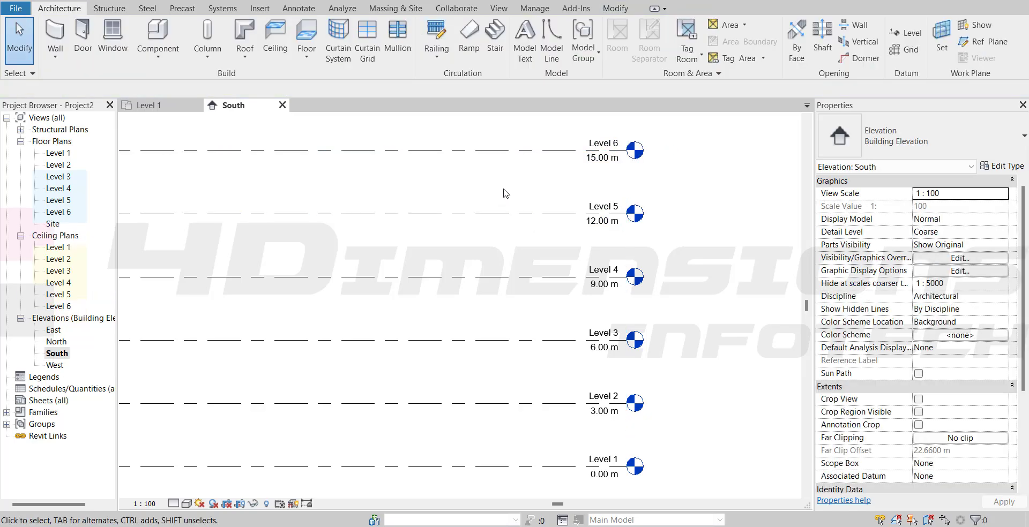
Open the Level 1 floor plan and start a stair using the Assembled Stair type 190mm max riser 250mm going.
double_click(60, 154)
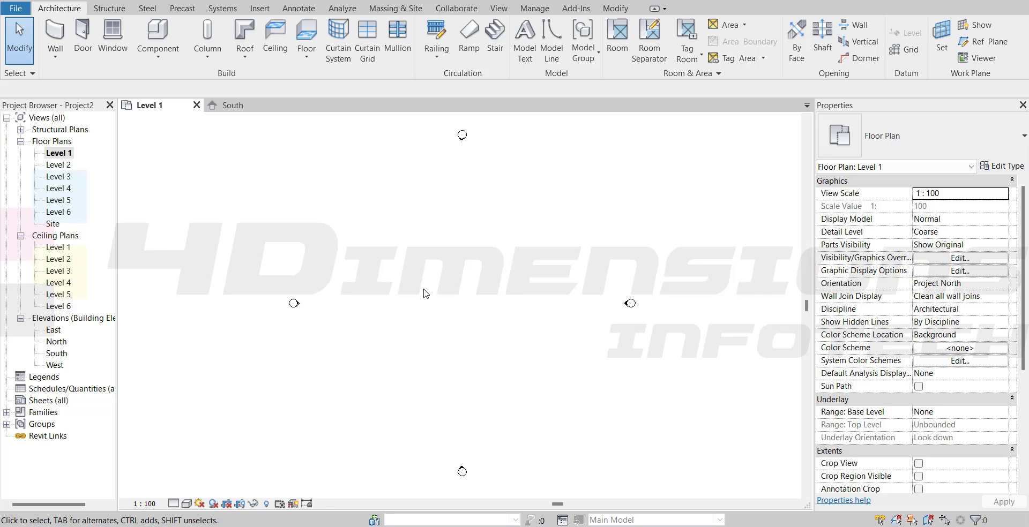
click(493, 43)
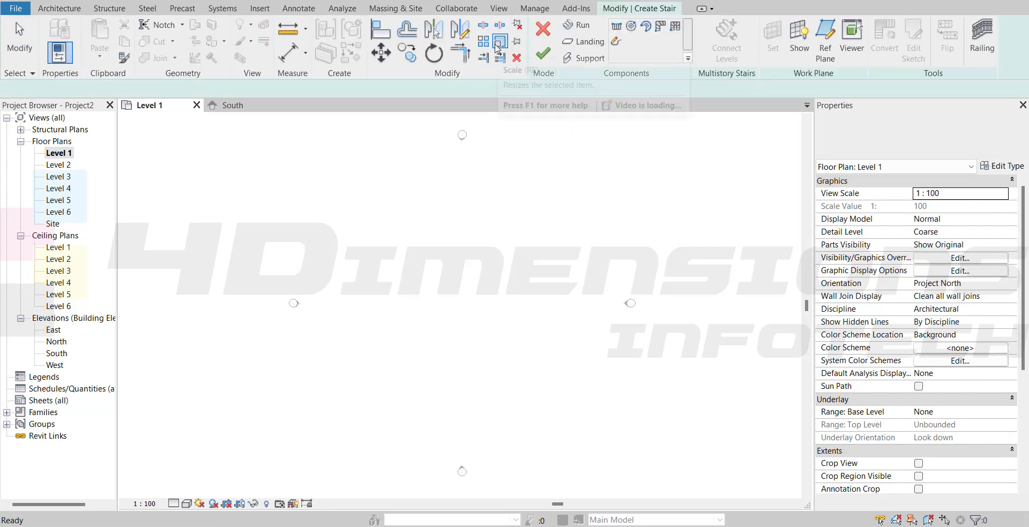
click(909, 155)
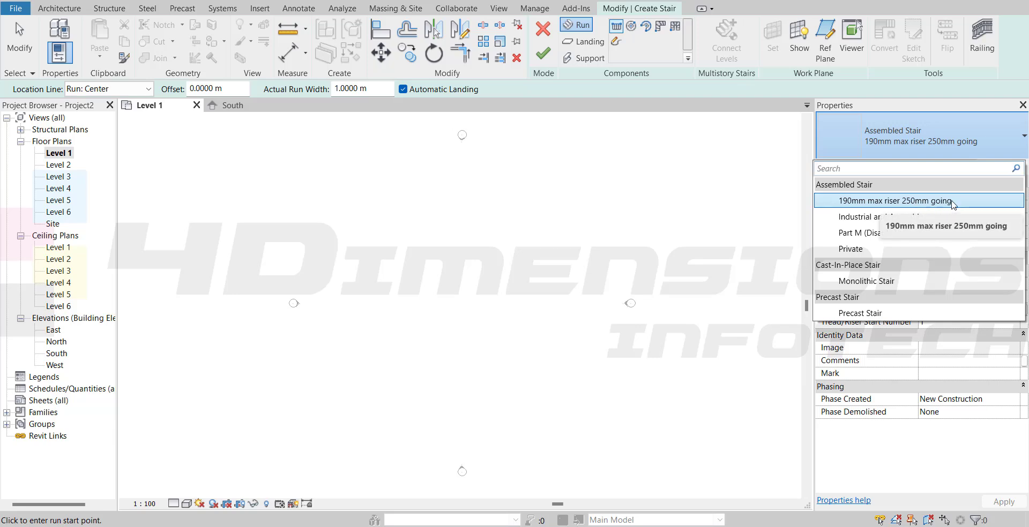
click(952, 202)
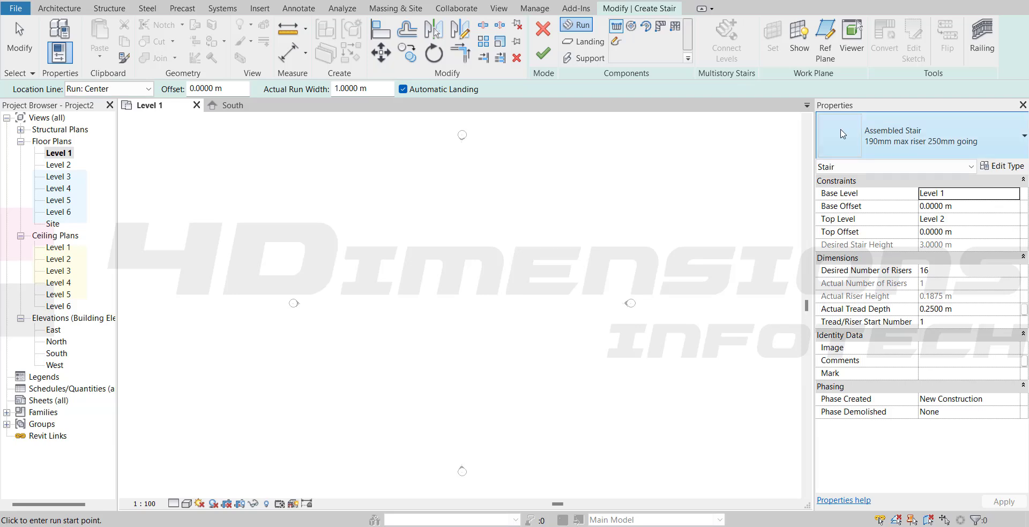
Duplicate the stair type under its suggested name and set the maximum riser height to 0.17 m.
click(1003, 168)
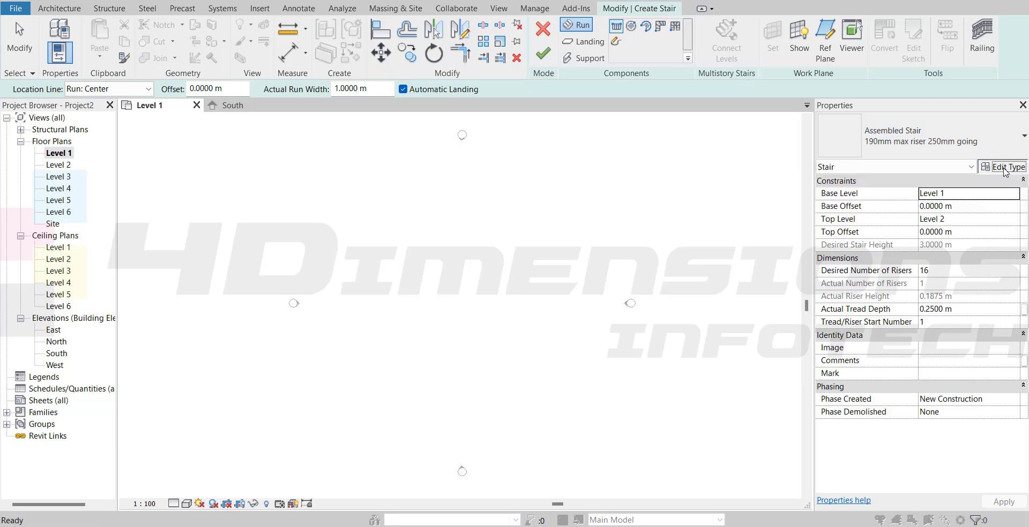
click(364, 43)
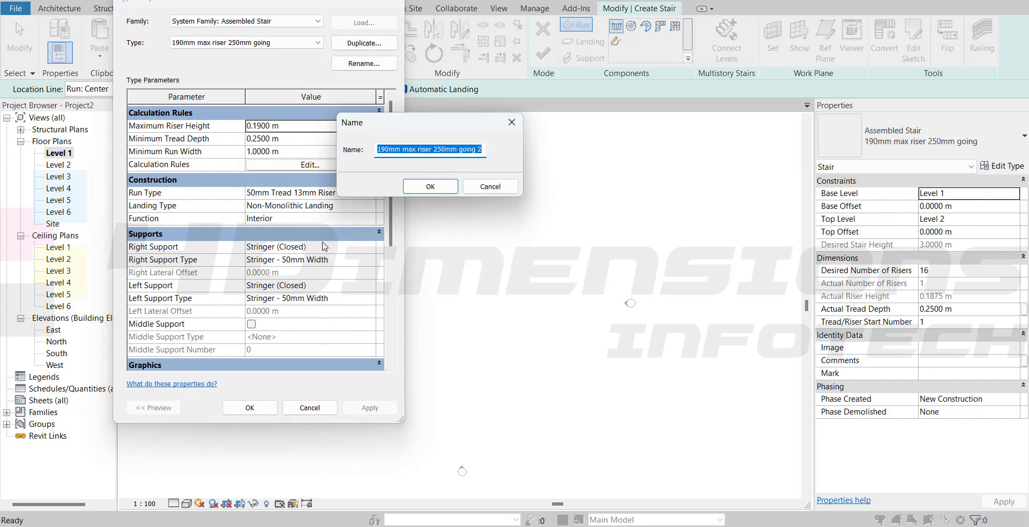
click(431, 188)
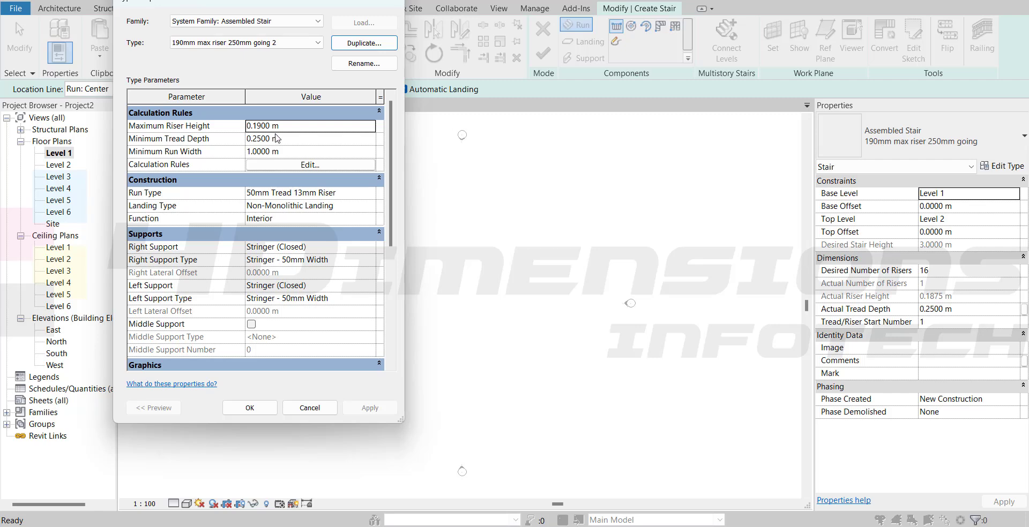
click(288, 124)
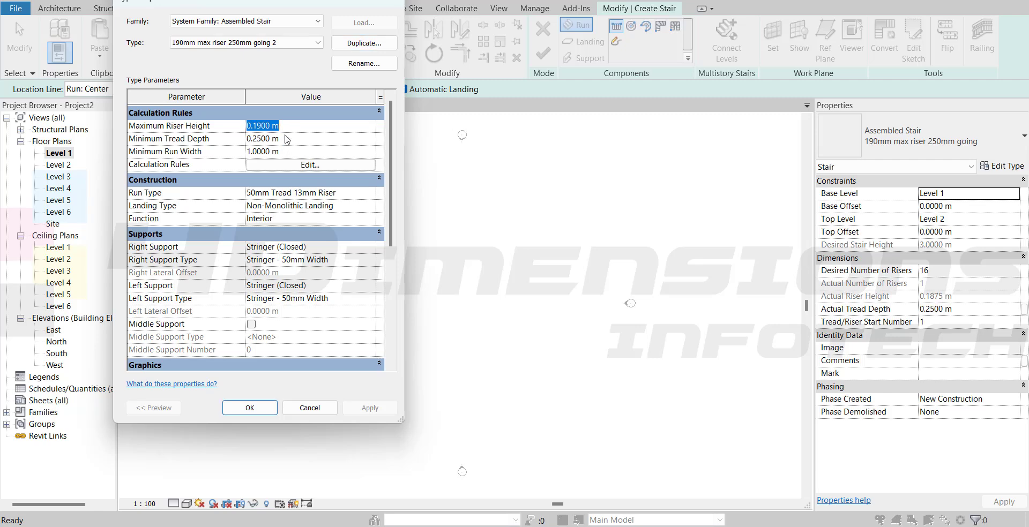
click(284, 140)
key(shift+Tab)
text(0.)
click(295, 139)
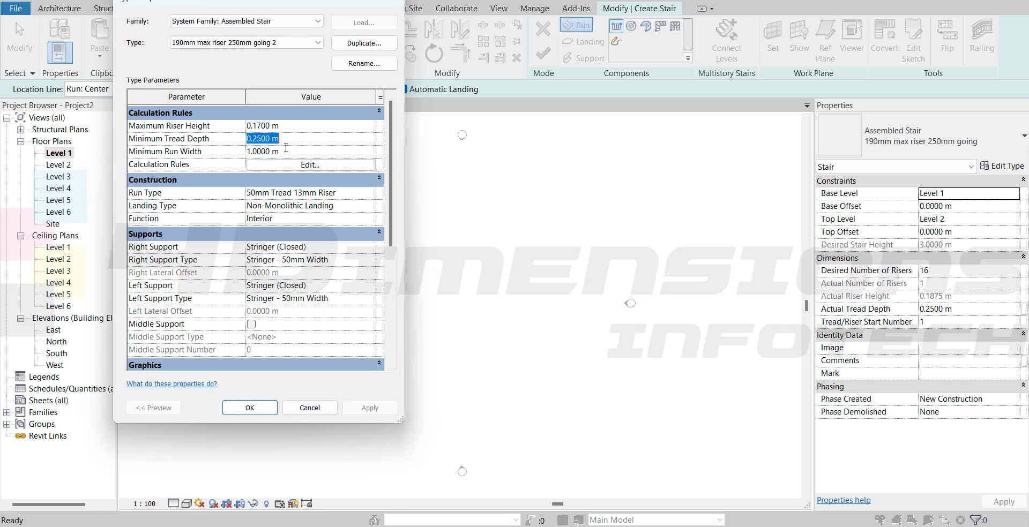
click(255, 412)
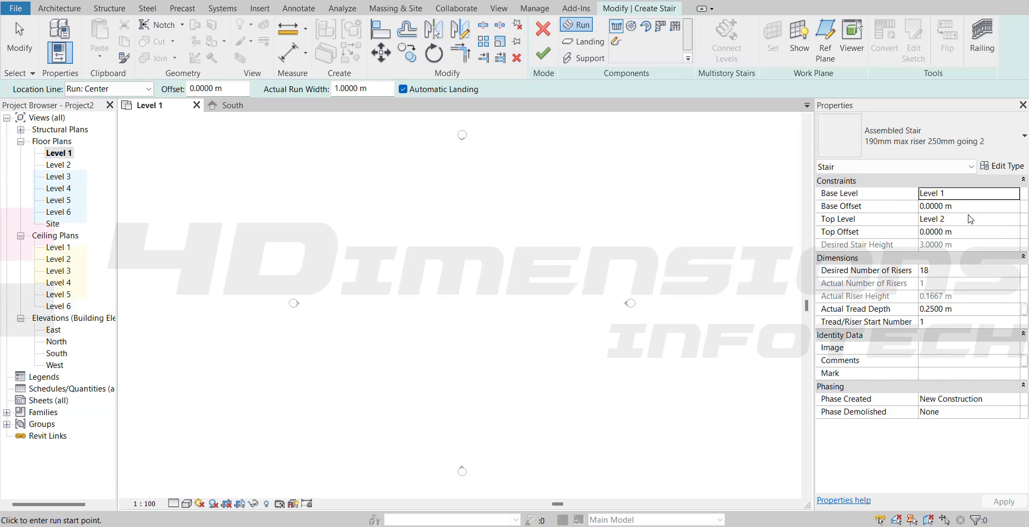
Review the stair's tread/riser start number and the duplicated type's riser height, tread depth and minimum run width.
click(995, 171)
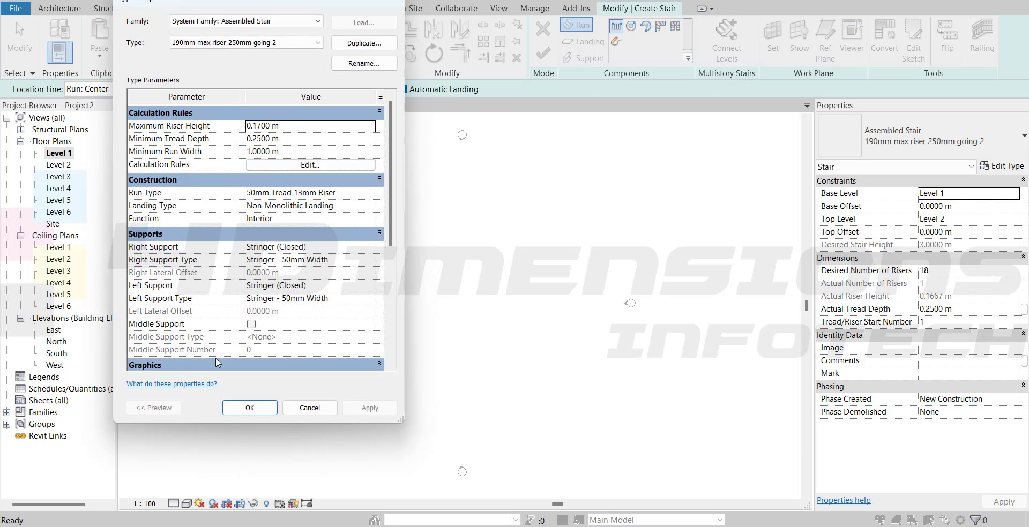
click(241, 410)
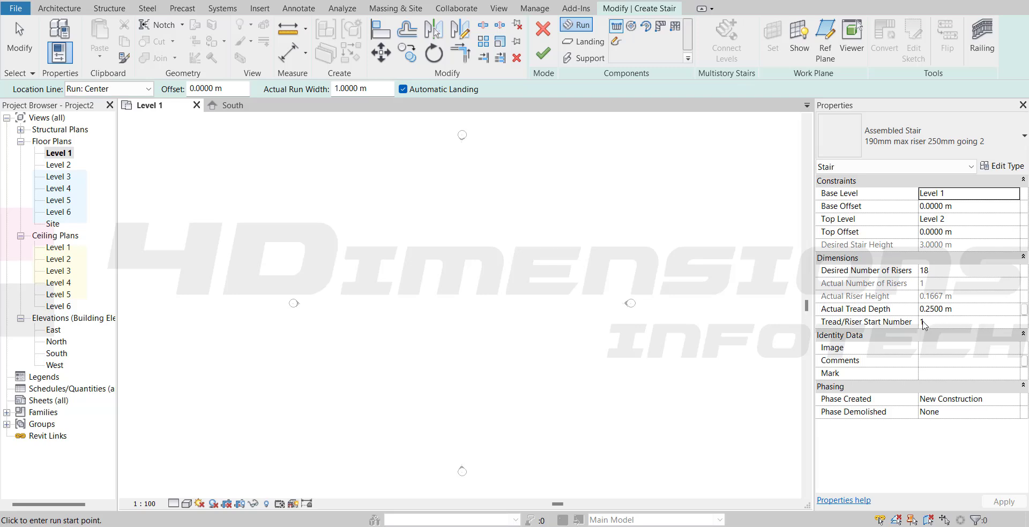
click(929, 322)
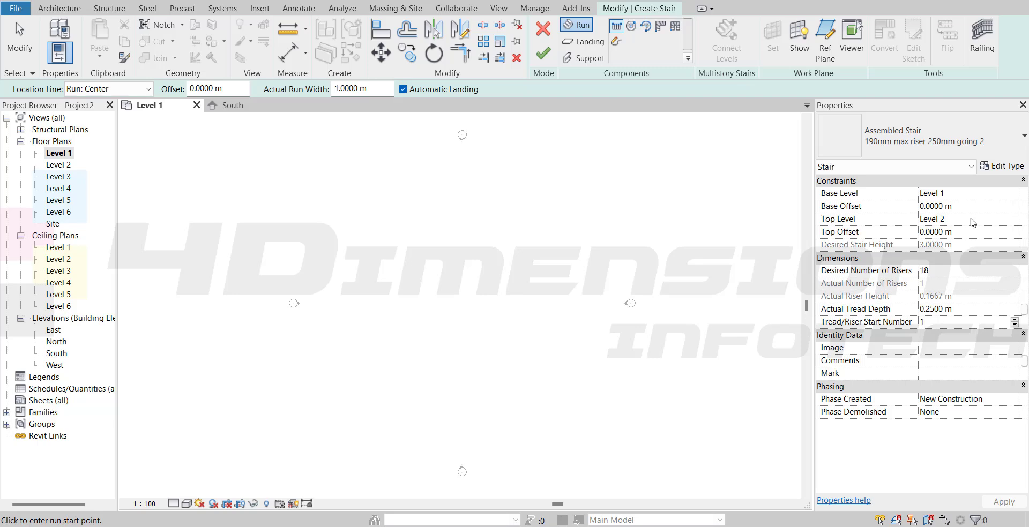
click(1001, 166)
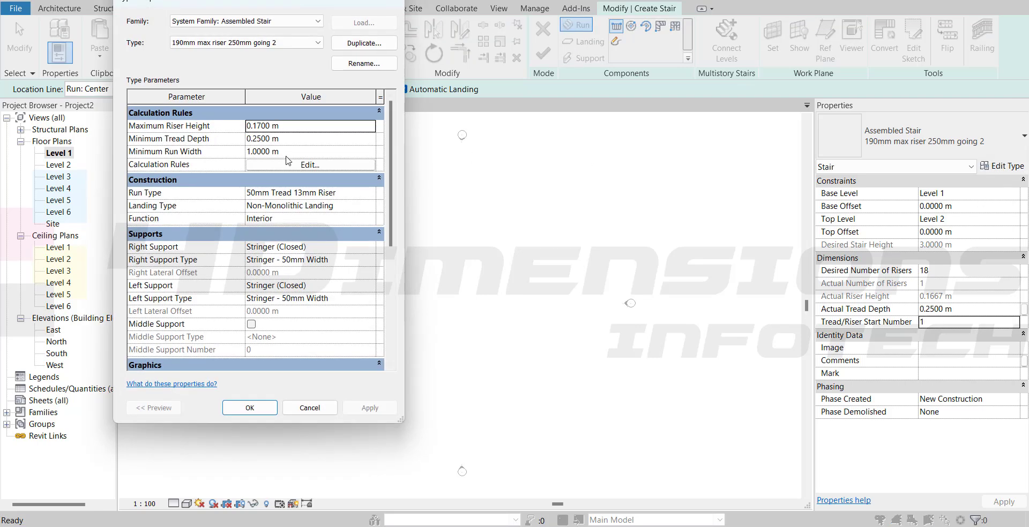
click(254, 151)
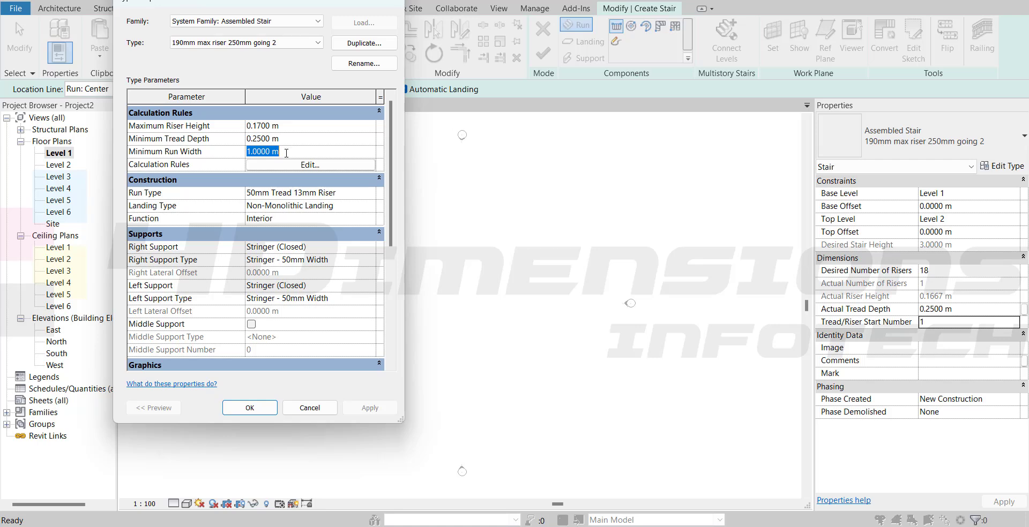
click(258, 413)
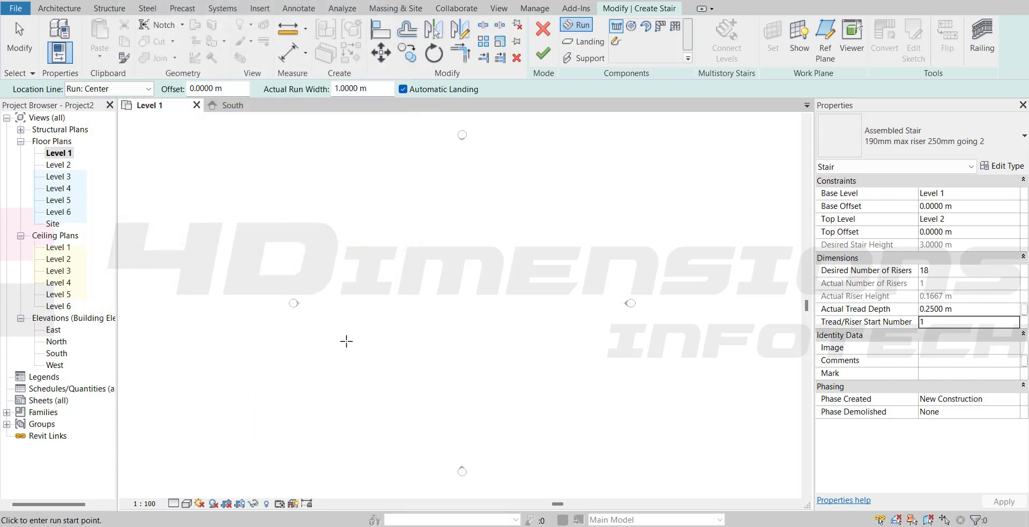
Sketch a U-shaped stair with two parallel nine-riser runs, each 1 m wide and 2 m long, joined by an automatic landing.
click(356, 331)
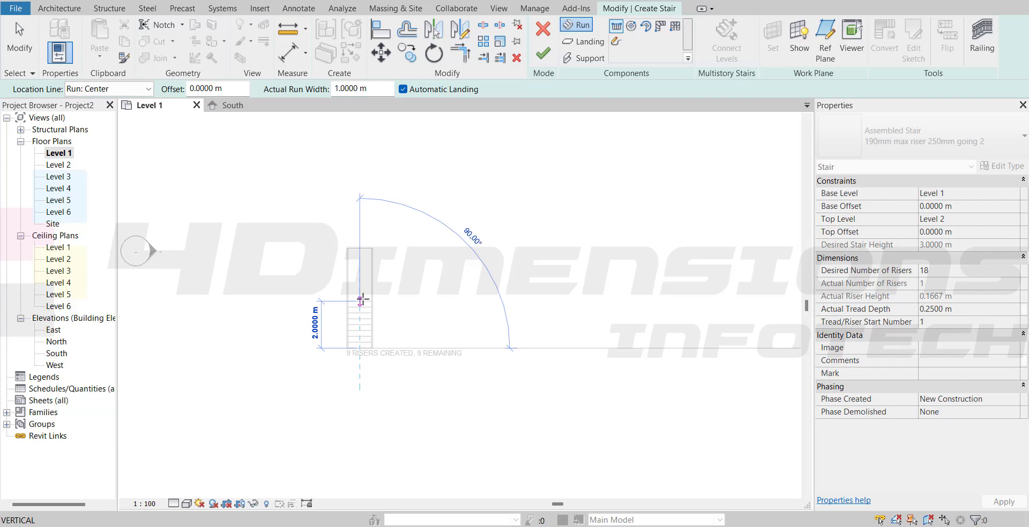
click(362, 301)
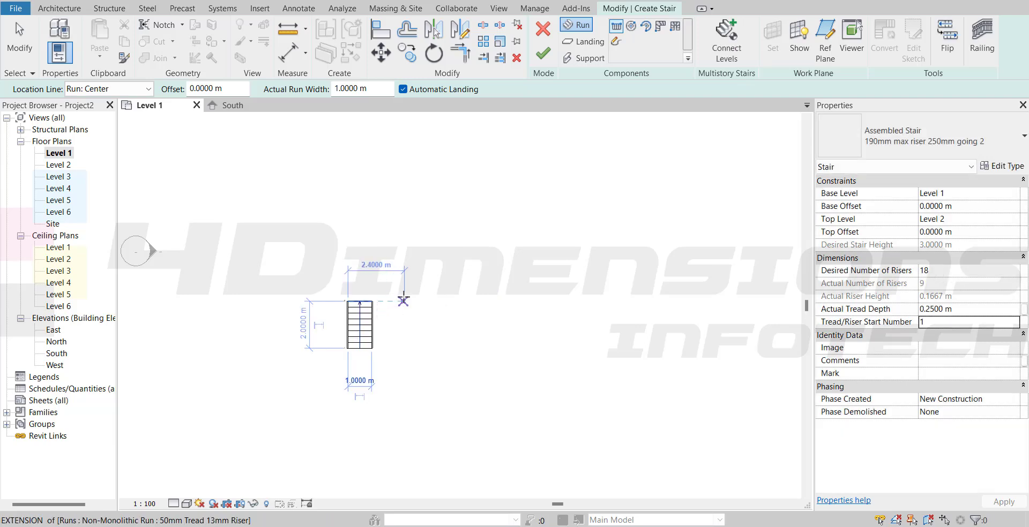
click(407, 301)
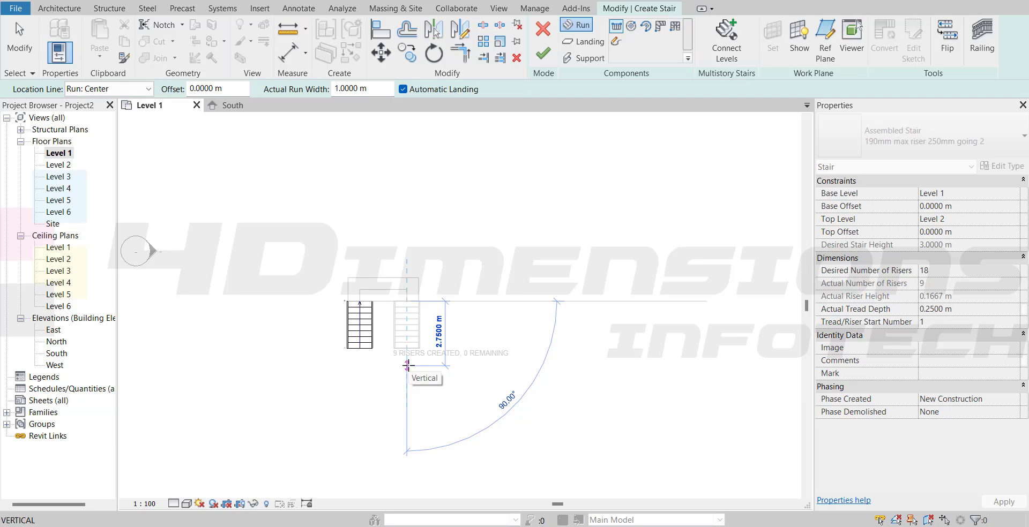
click(408, 365)
key(Escape)
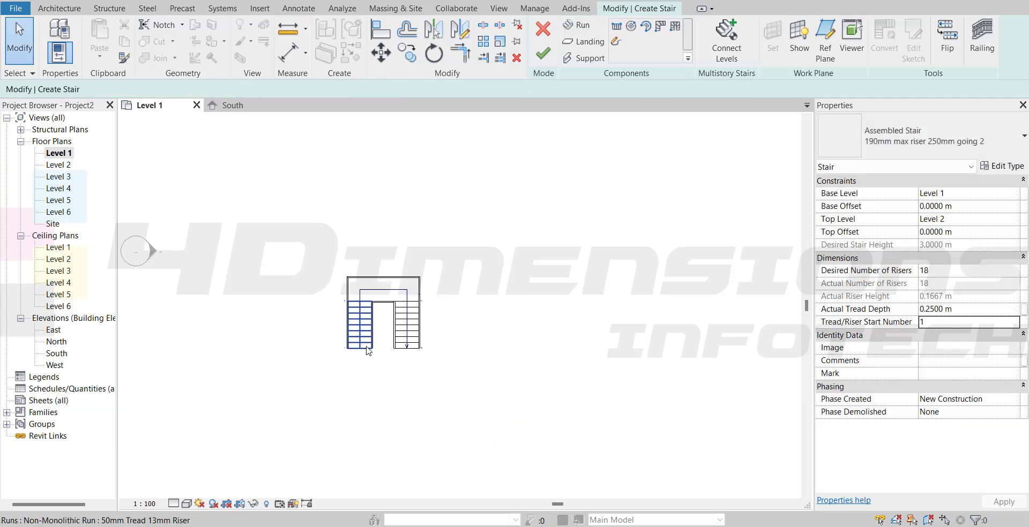
key(Tab)
click(370, 351)
click(384, 360)
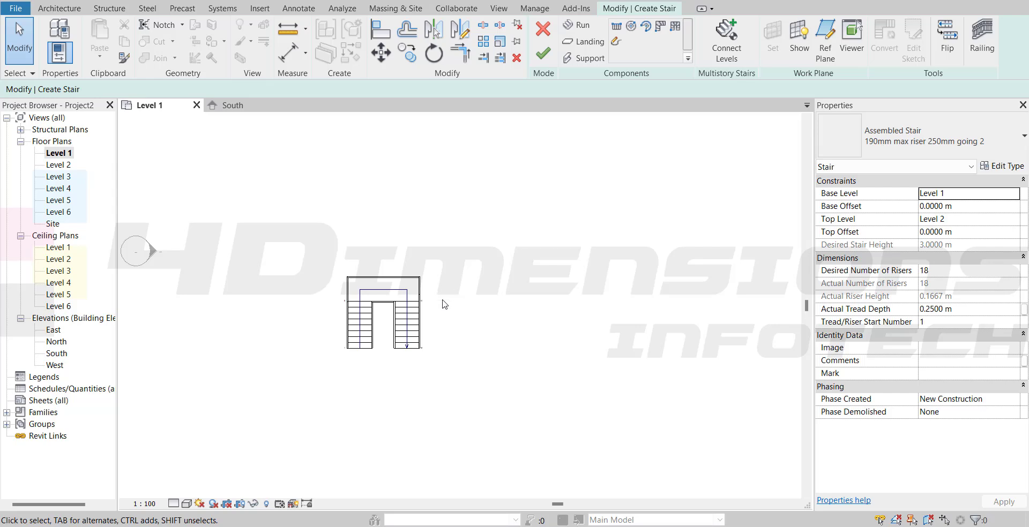
click(422, 327)
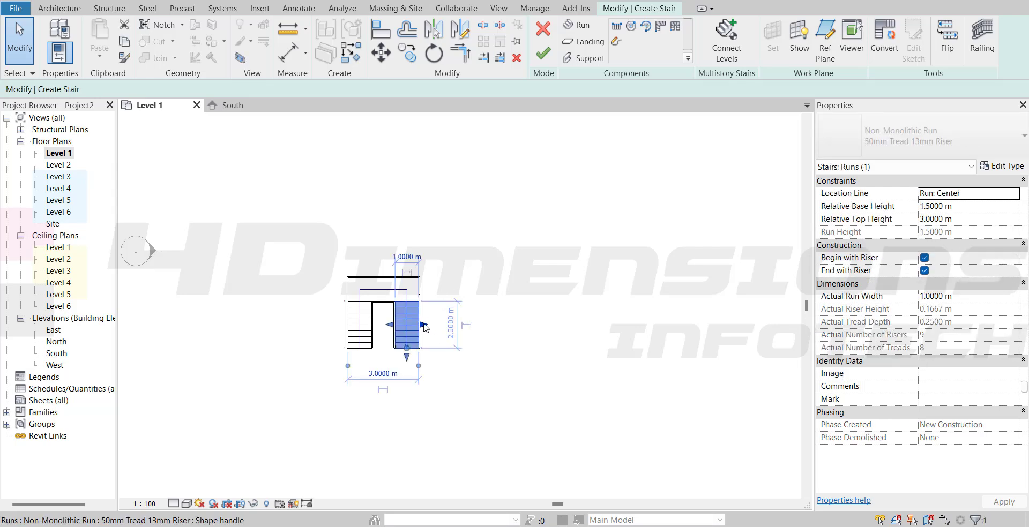
drag(439, 328, 419, 324)
click(503, 223)
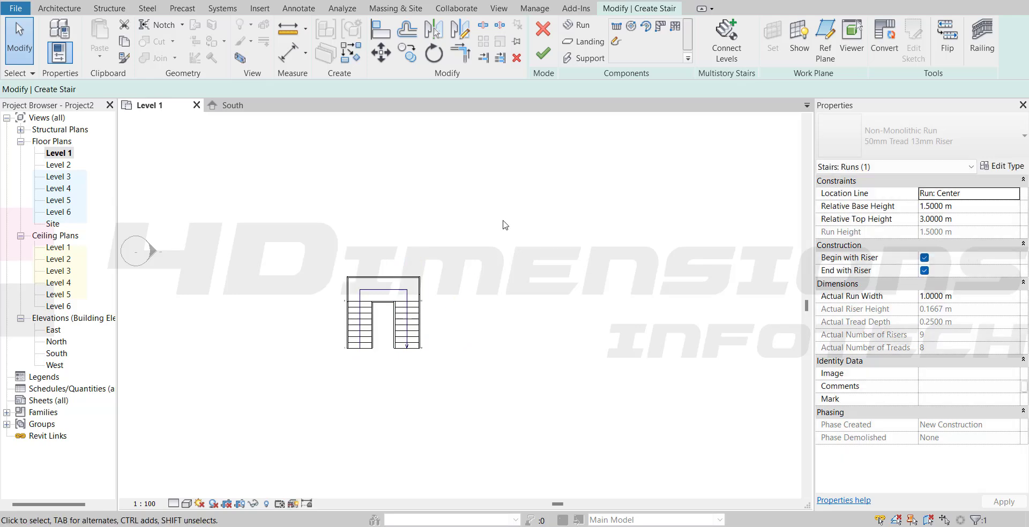
Nudge the upper stair run toward the lower one until the stair's overall width is 2.2 m.
click(401, 332)
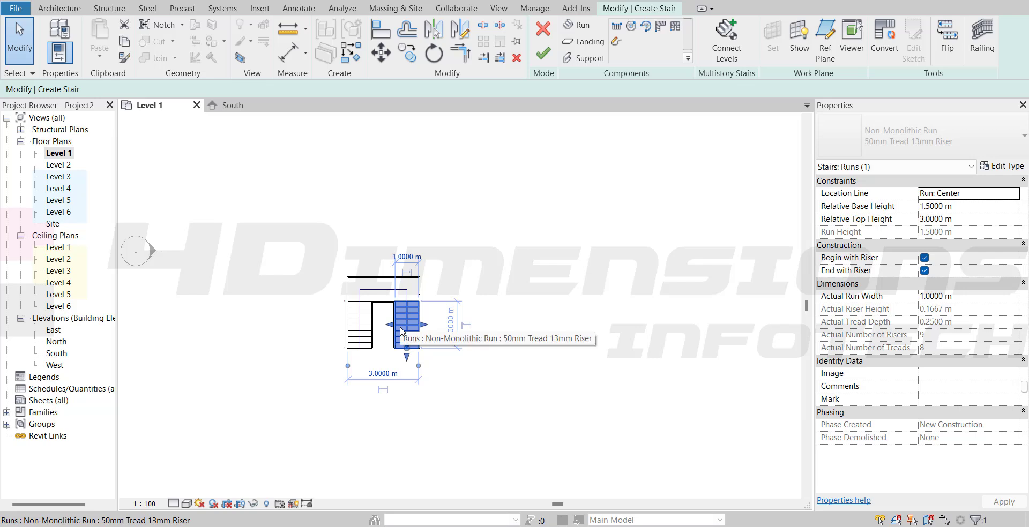
key(Left)
key(Left)
key(Left)
key(Left)
key(Left)
key(Left)
key(Left)
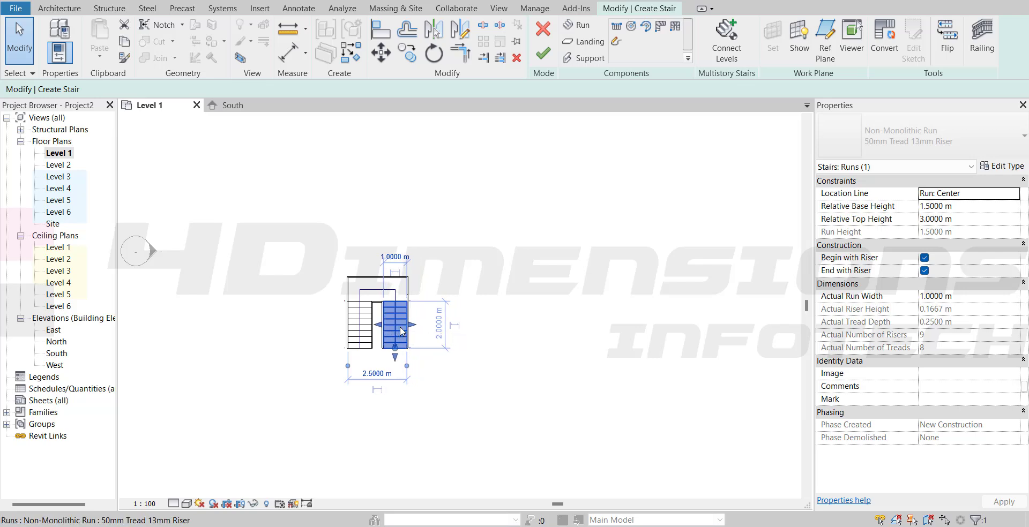
key(Left)
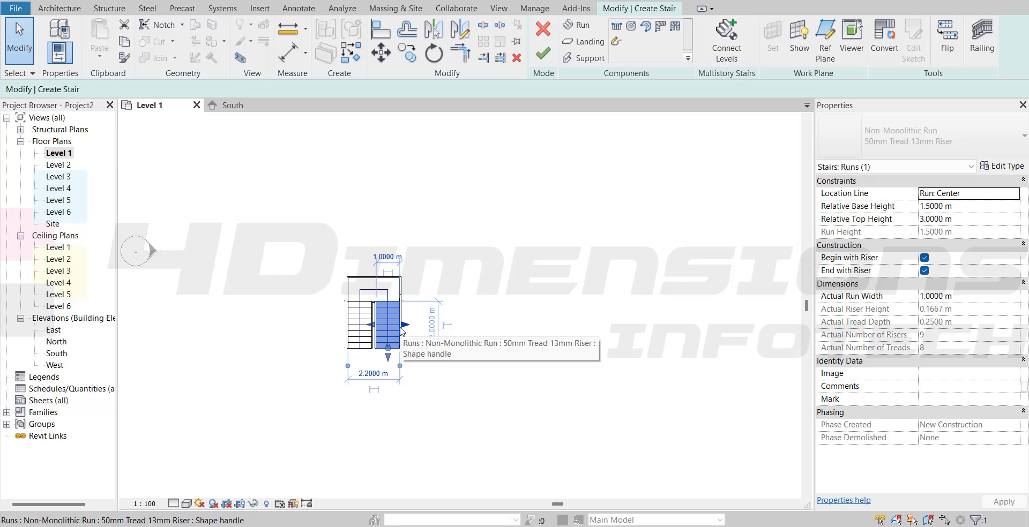
click(434, 277)
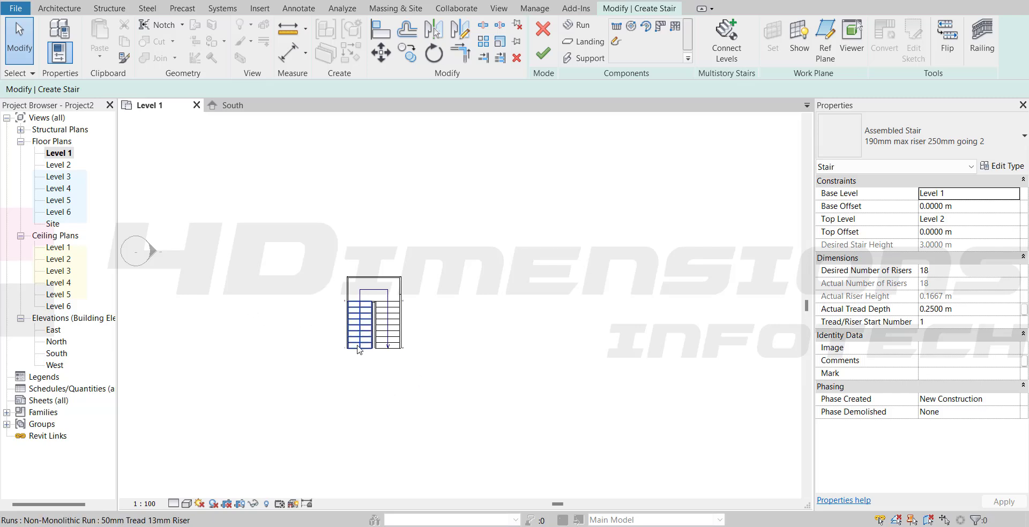
Flip the stair's direction in the plan and flip it back.
click(941, 40)
click(937, 40)
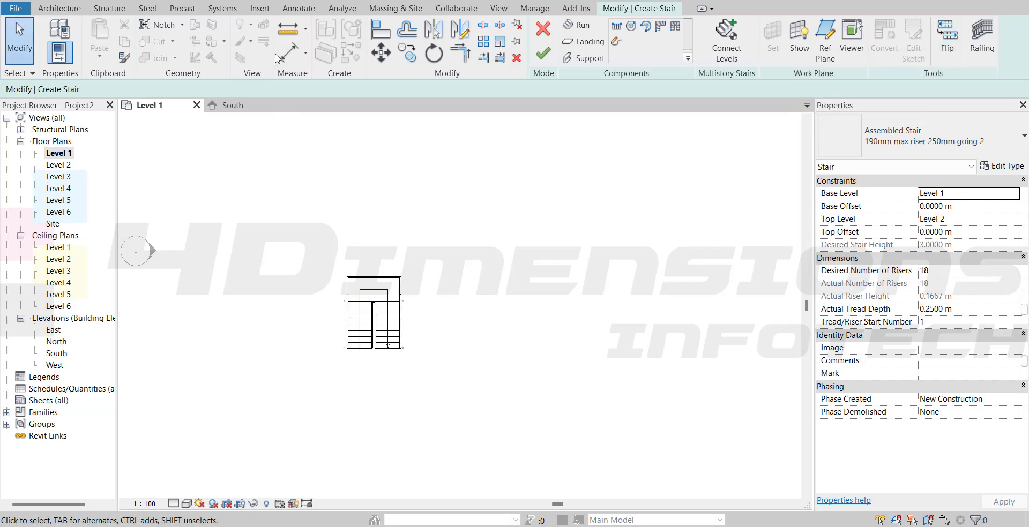
Open the default 3D view and display the model in the Shaded visual style.
click(248, 0)
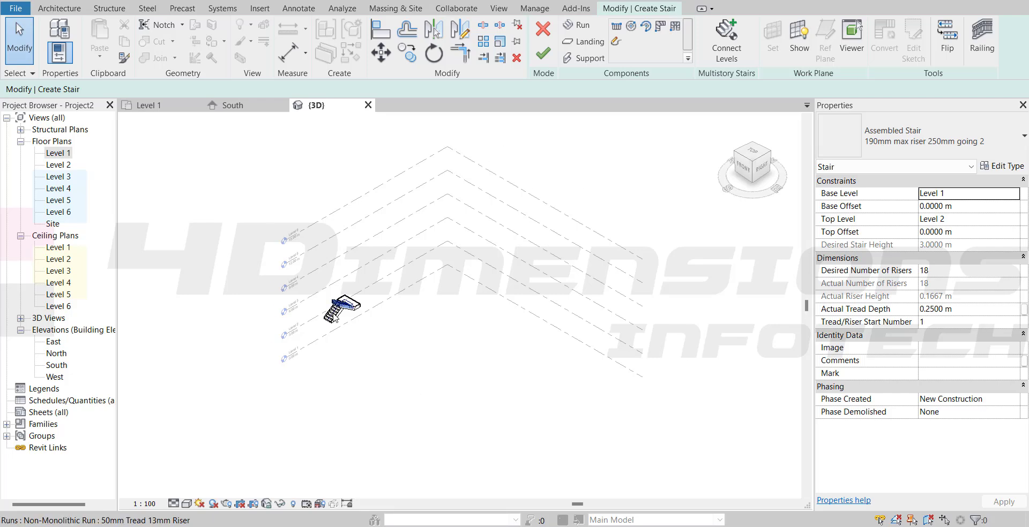
scroll(315, 303, up, 5)
key(s)
key(d)
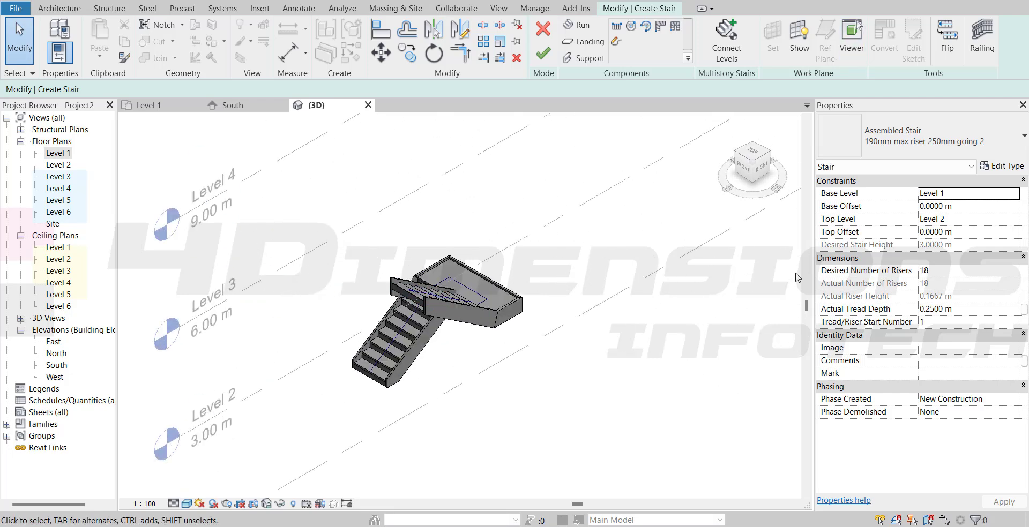
Compare both stair directions in 3D by flipping the stair, and restore the original direction.
click(946, 41)
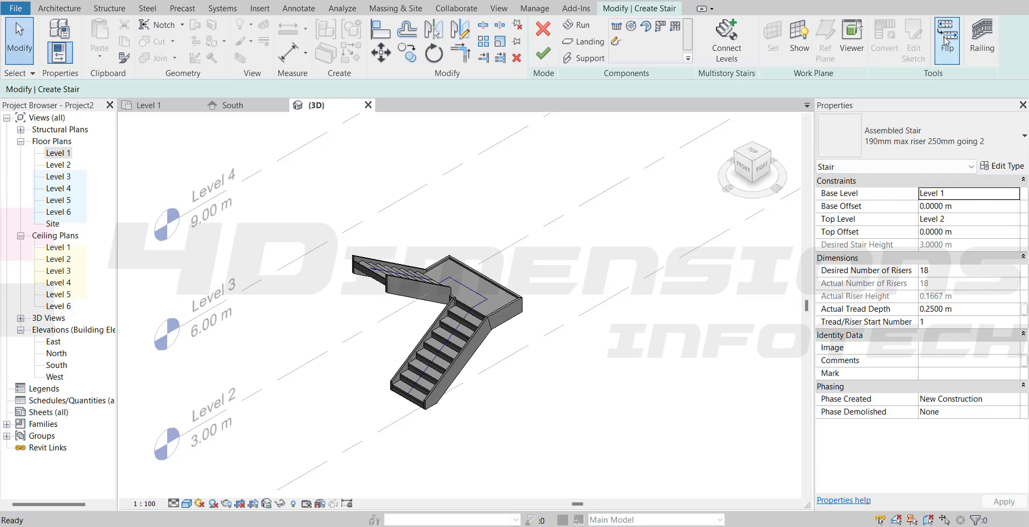
click(948, 36)
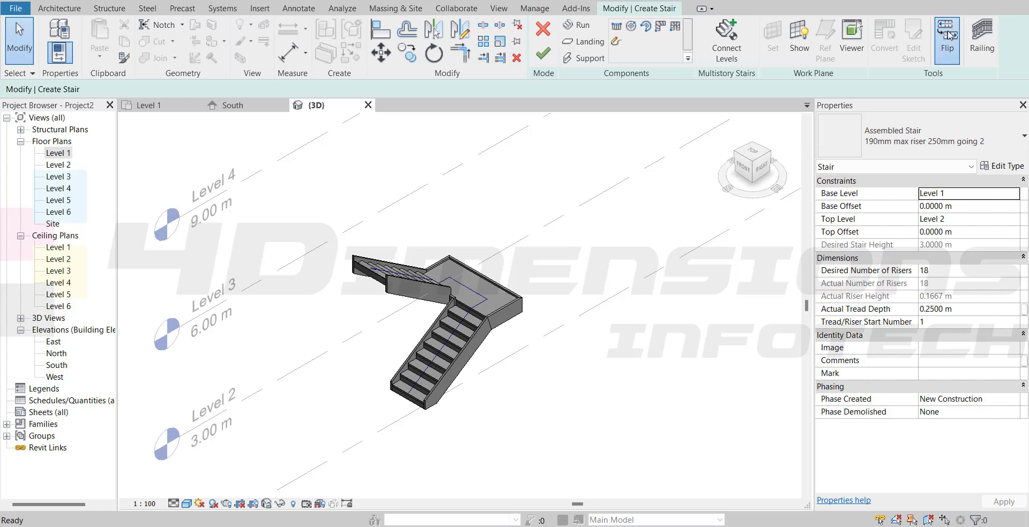
click(948, 35)
click(947, 35)
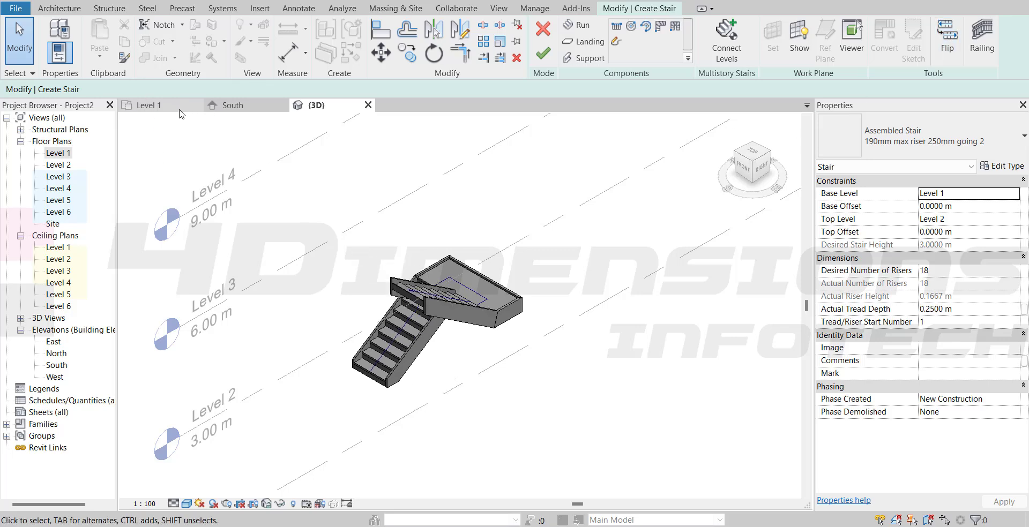
Return to the Level 1 floor plan and finish the stair sketch.
click(146, 105)
scroll(334, 306, up, 2)
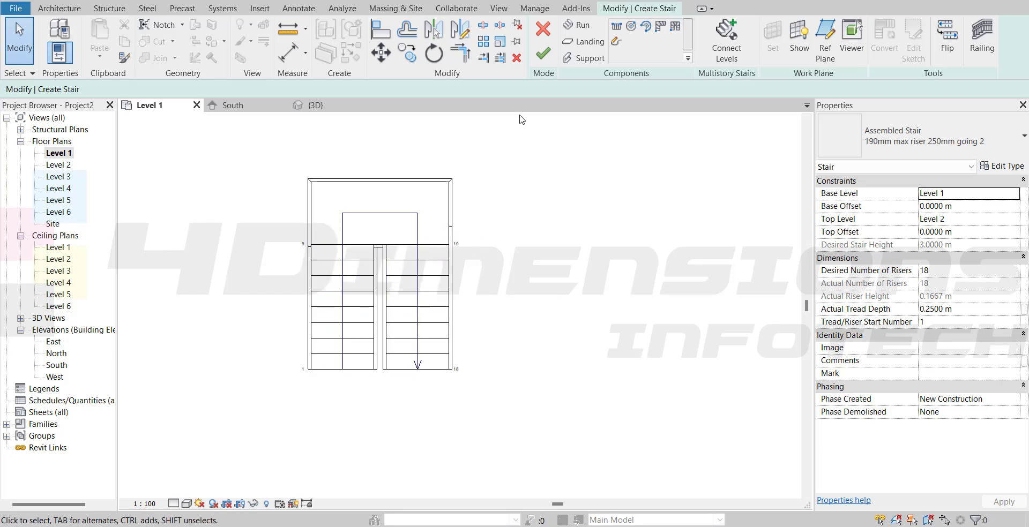
click(552, 56)
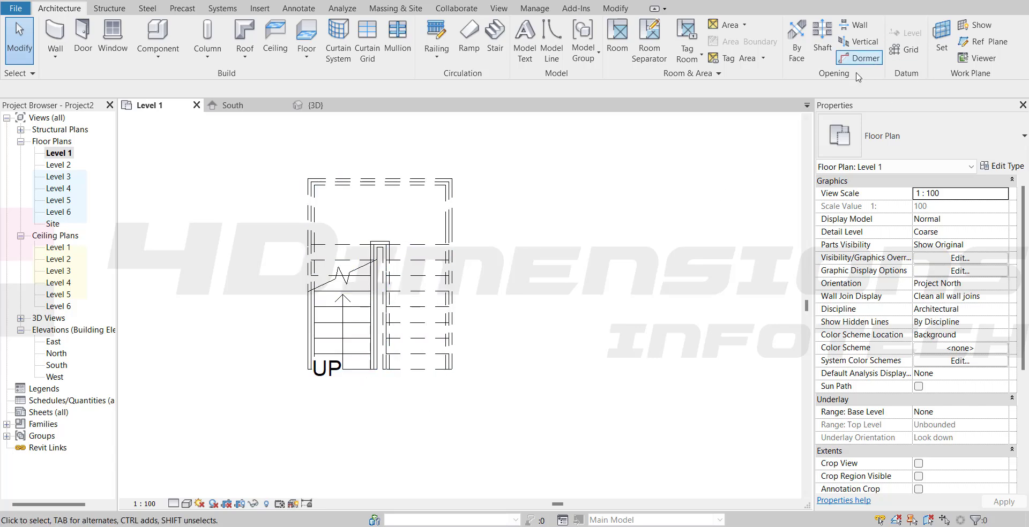
Examine the finished stair, its railings and its level constraints in the 3D view.
click(321, 106)
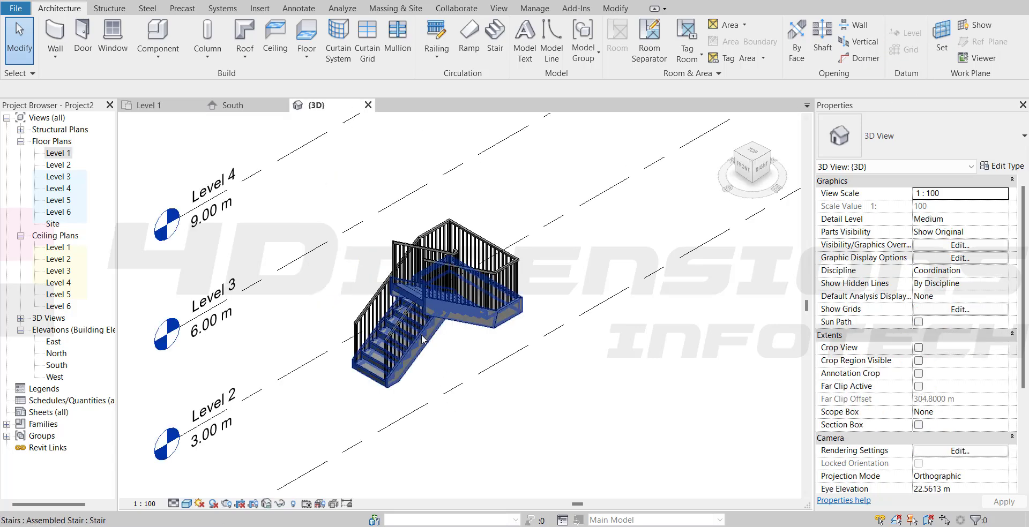
scroll(420, 333, up, 6)
shift+middle_drag(402, 429, 399, 370)
scroll(402, 354, down, 5)
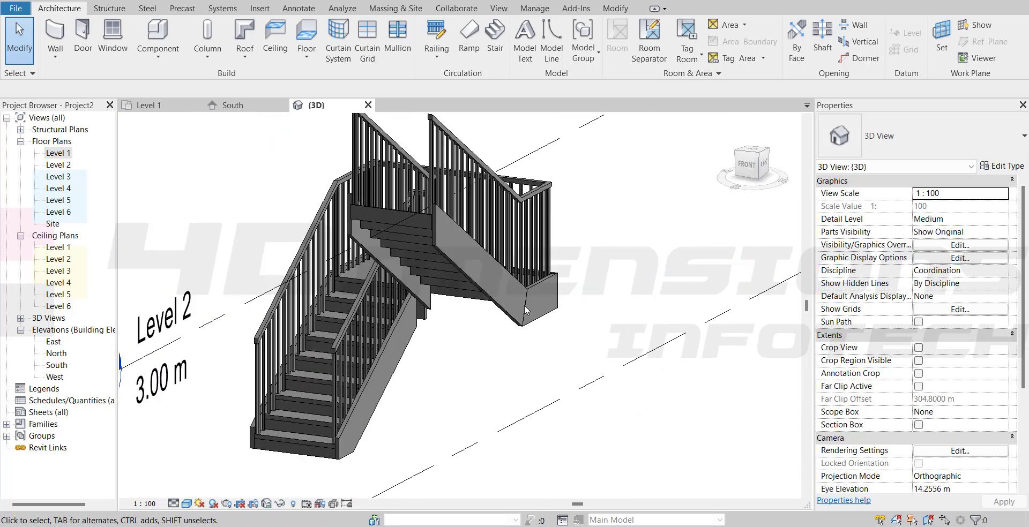
click(368, 382)
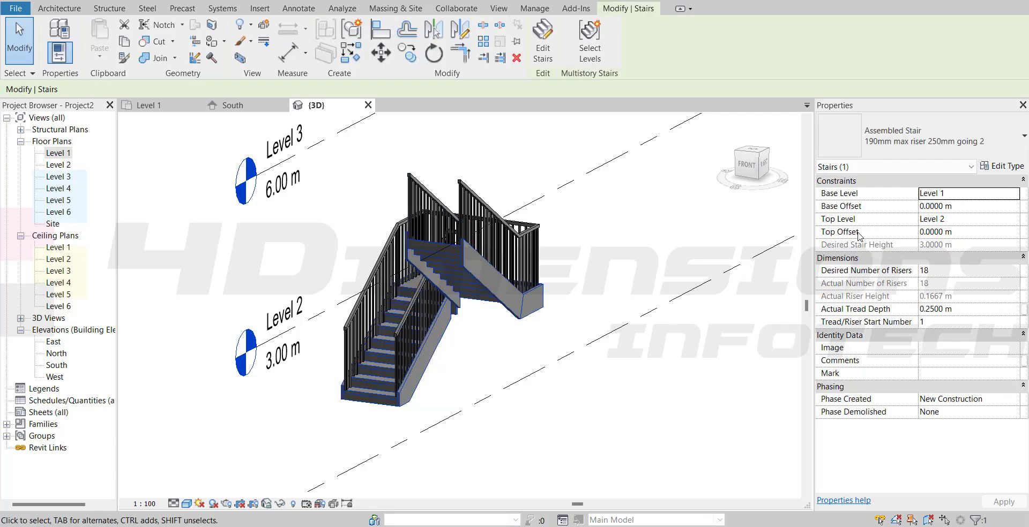
scroll(440, 390, down, 3)
scroll(440, 391, up, 4)
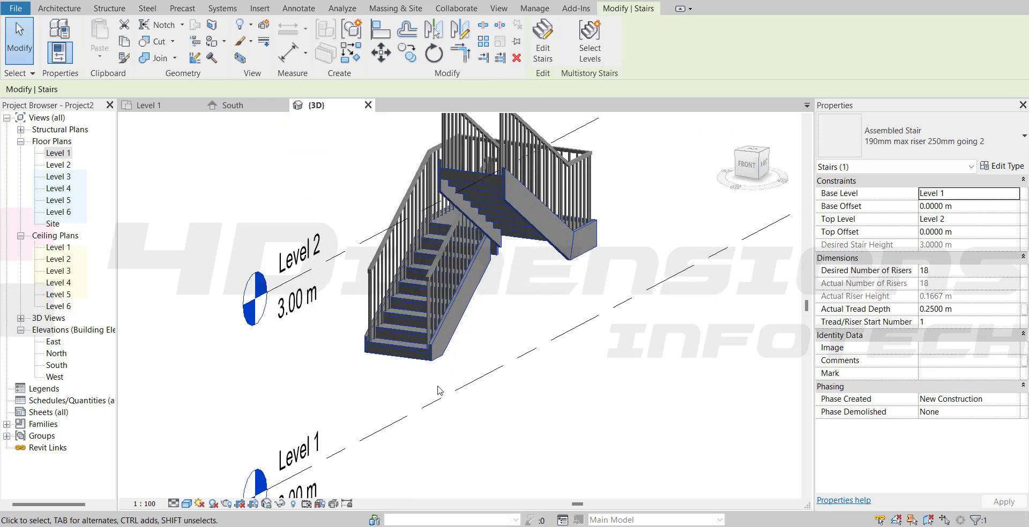
In the South elevation, extend the level lines past the far side of the stair and check its span between Level 1 and Level 2.
double_click(56, 366)
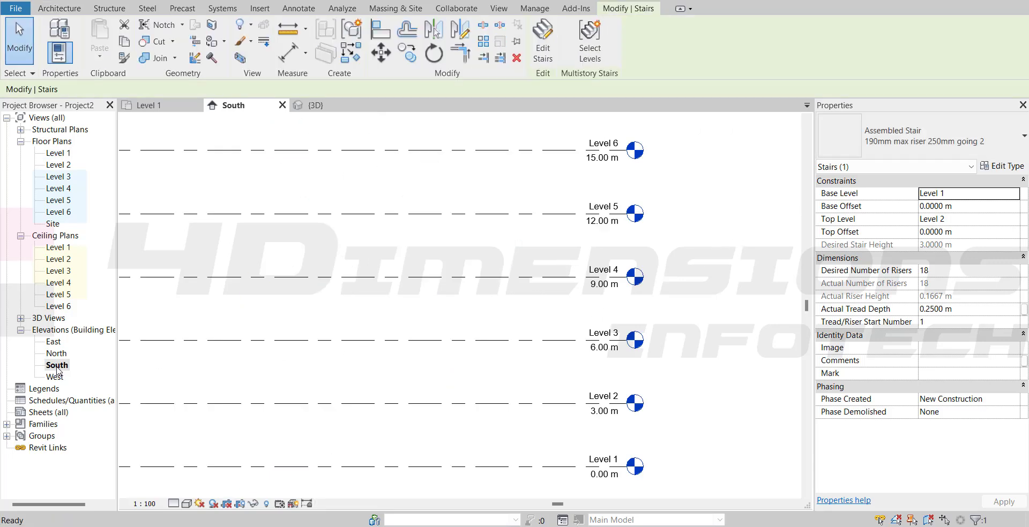
scroll(386, 364, up, 6)
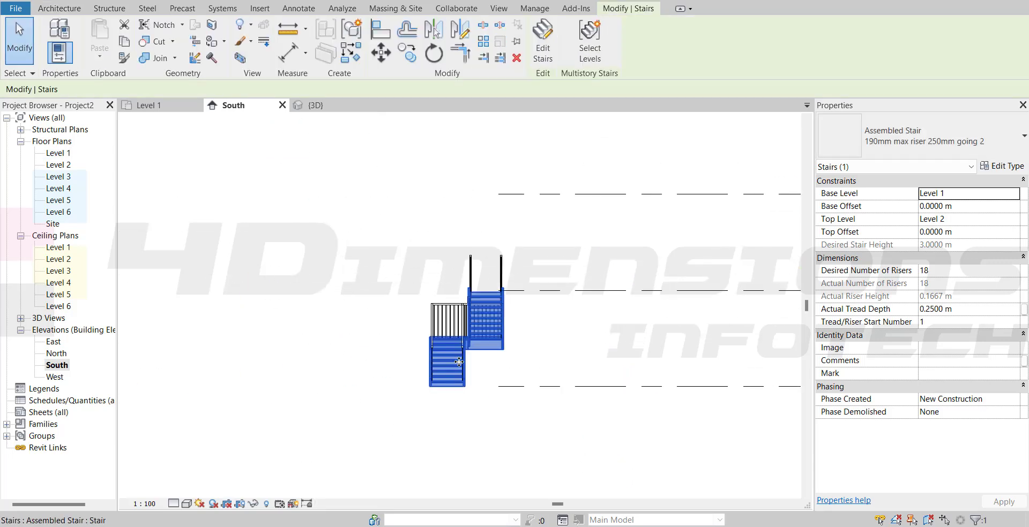
click(528, 291)
scroll(445, 359, down, 5)
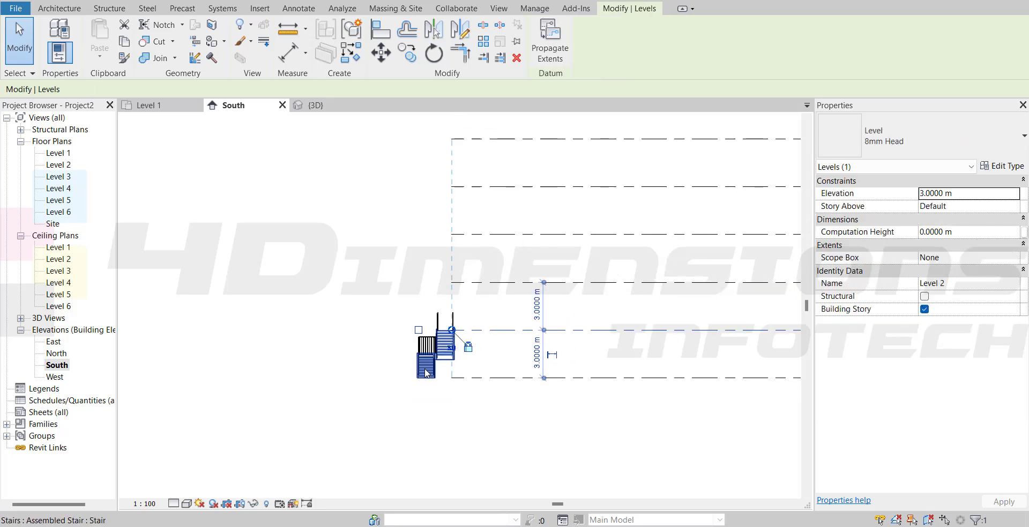
click(465, 210)
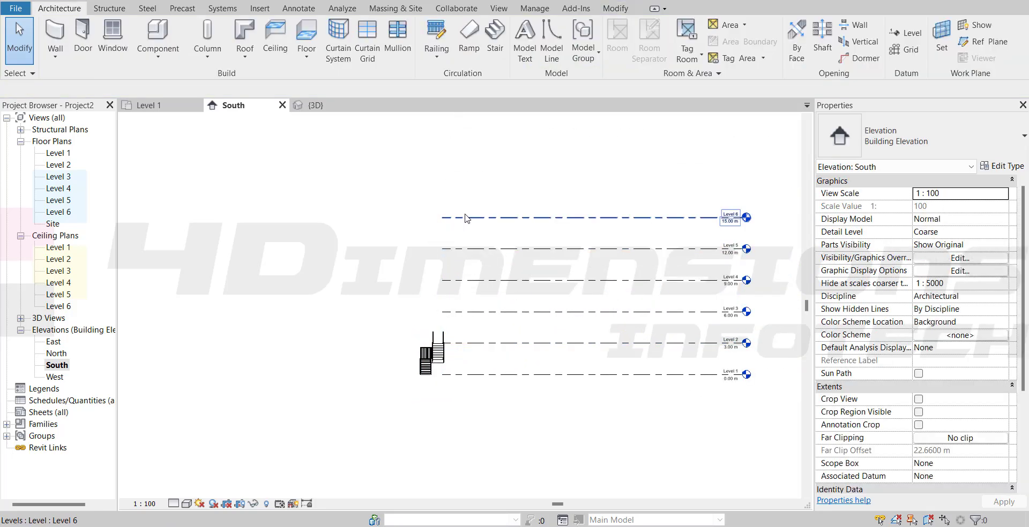
click(450, 218)
drag(445, 218, 321, 218)
key(Escape)
scroll(457, 349, up, 5)
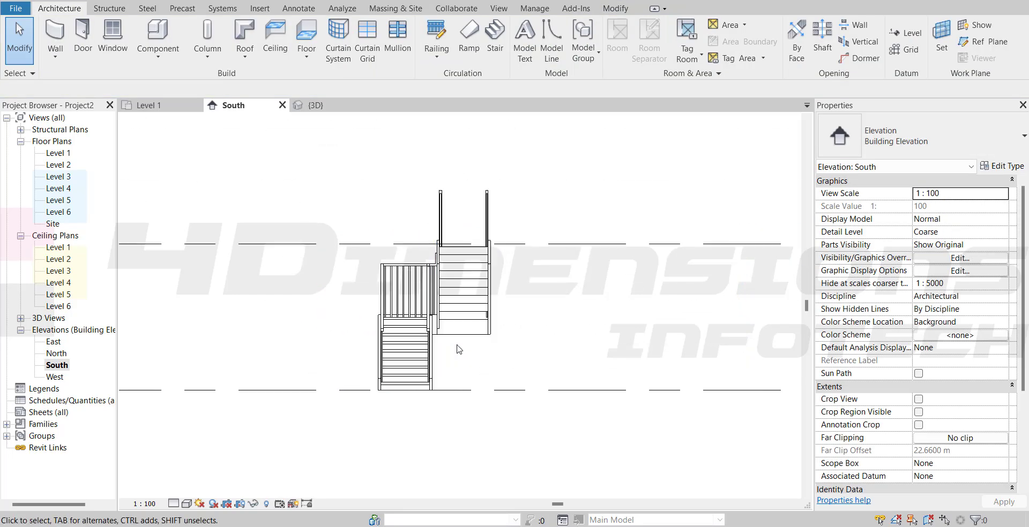
click(467, 332)
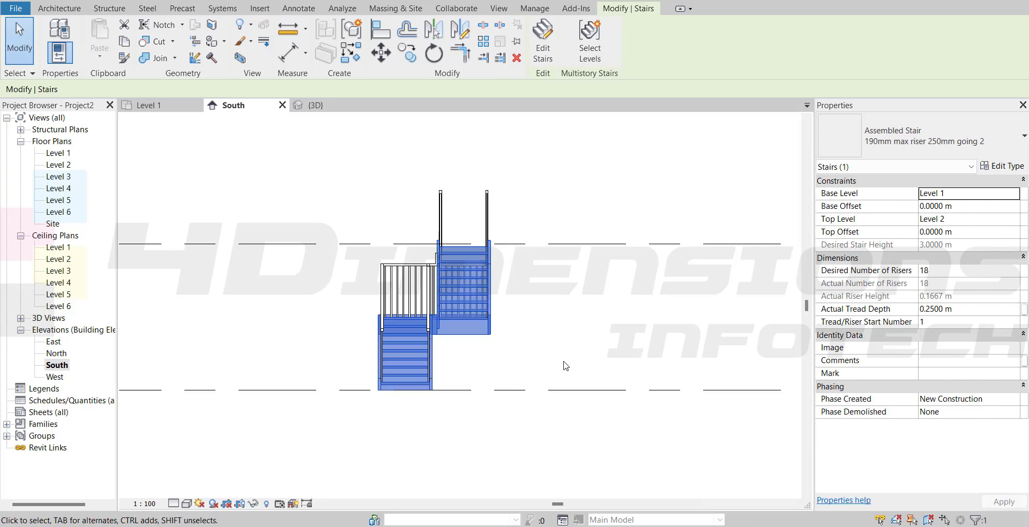
click(523, 323)
Delete the inner and outer 1100mm railings from the stair in the 3D view.
click(315, 104)
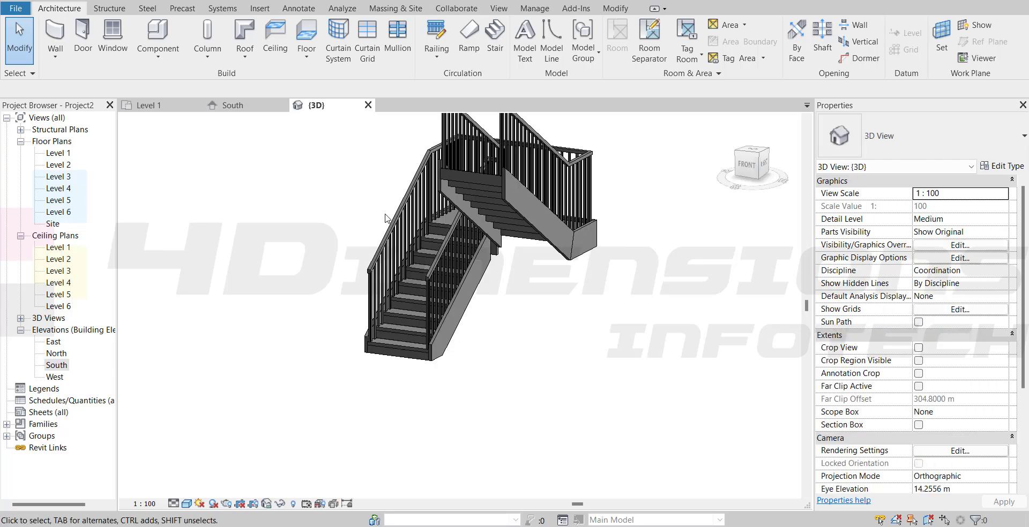
scroll(433, 268, up, 5)
scroll(363, 482, down, 3)
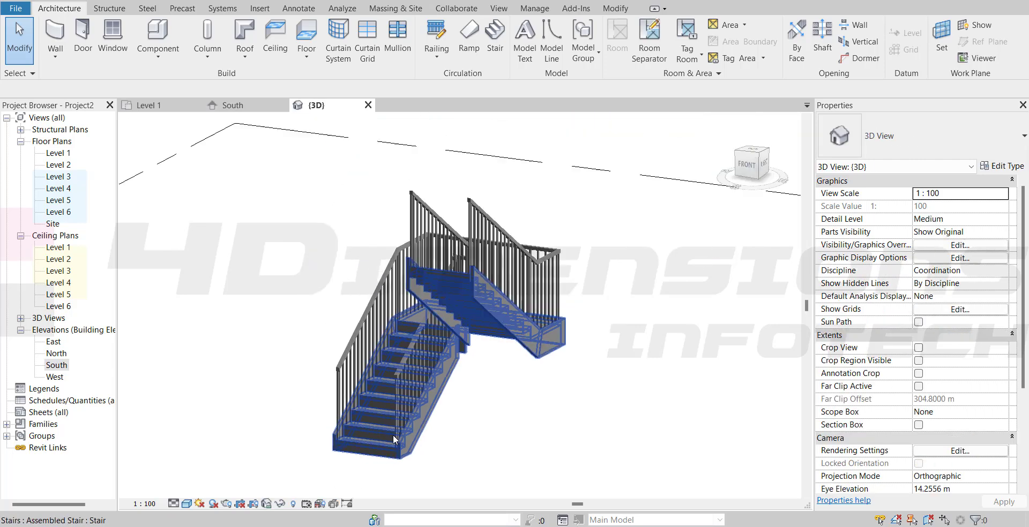
click(426, 207)
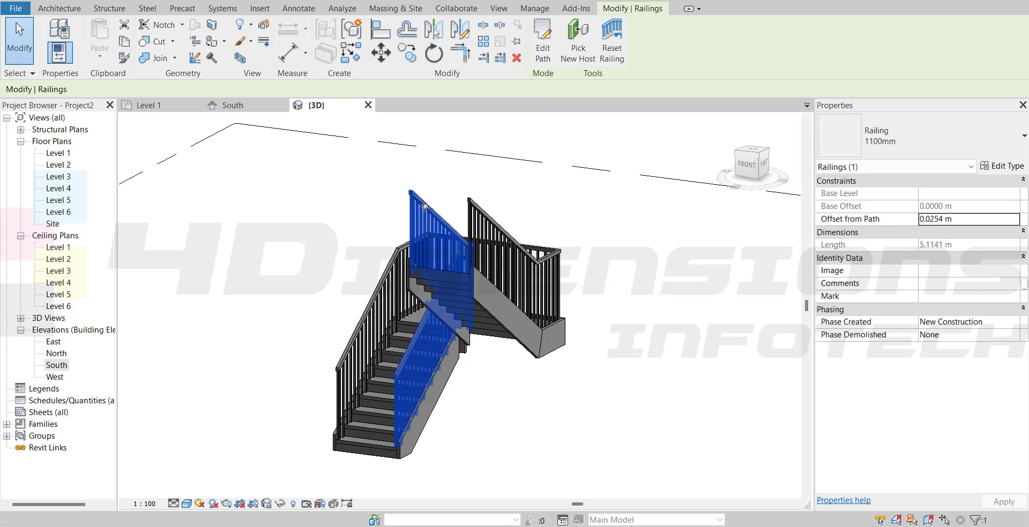
key(Delete)
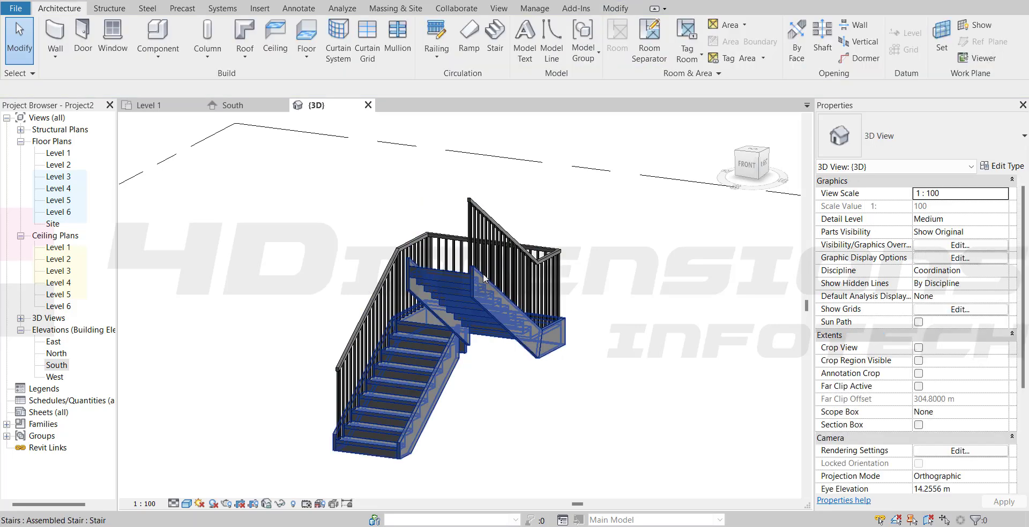
click(510, 262)
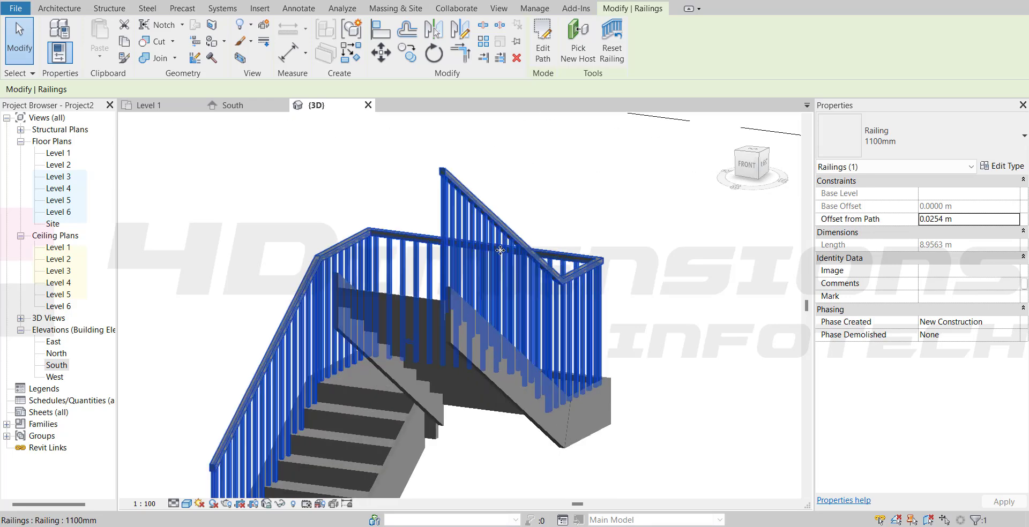
key(Delete)
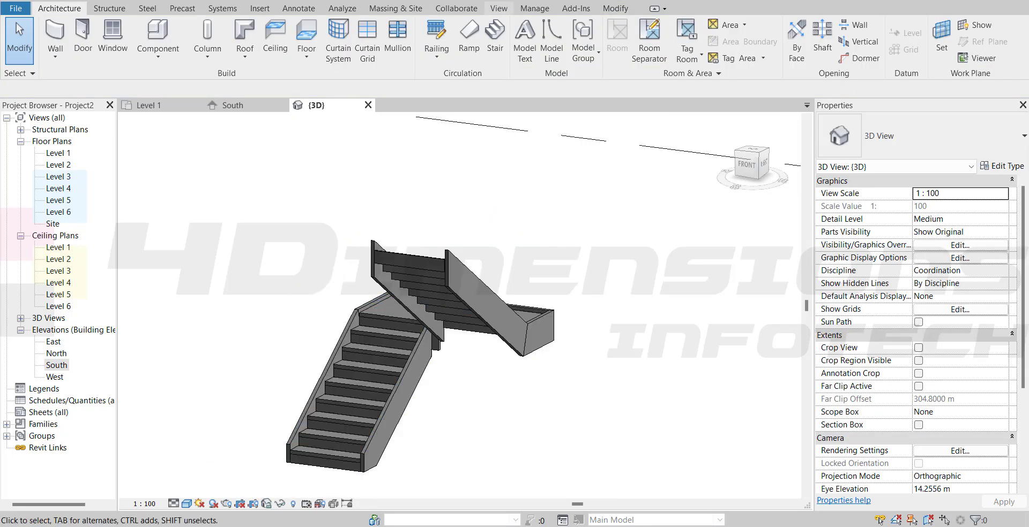
Open the stair's type properties in the 3D view and set the right support to None.
middle_drag(324, 414, 261, 350)
scroll(307, 351, up, 3)
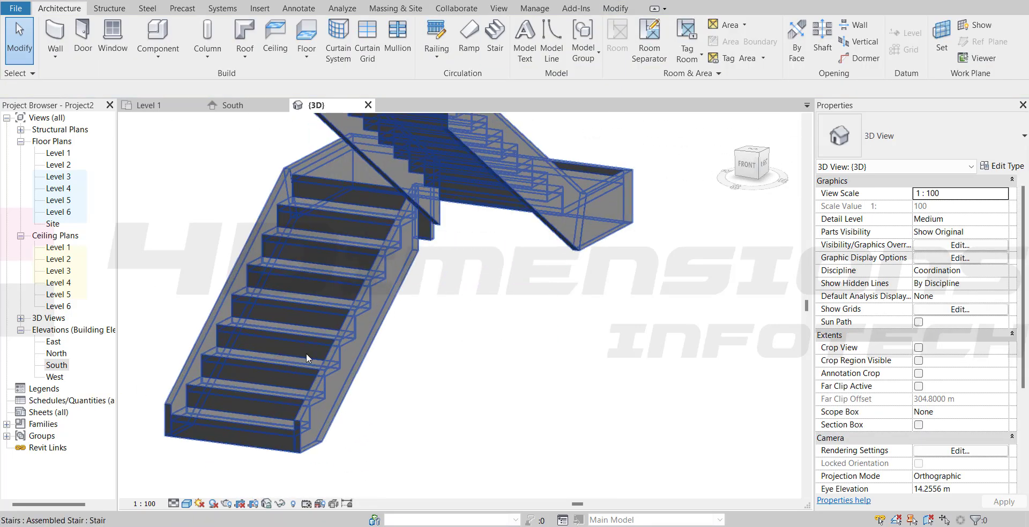
click(324, 270)
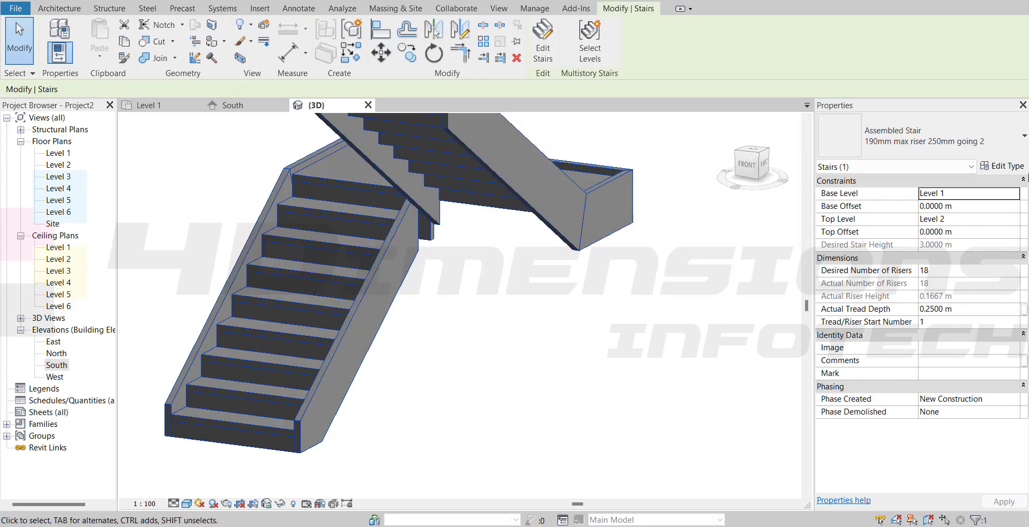
click(1000, 166)
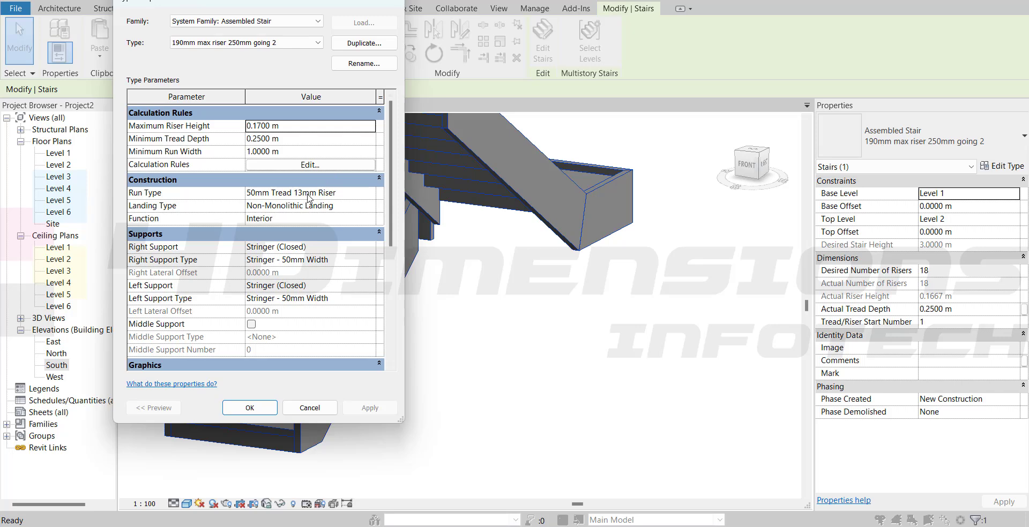
click(340, 247)
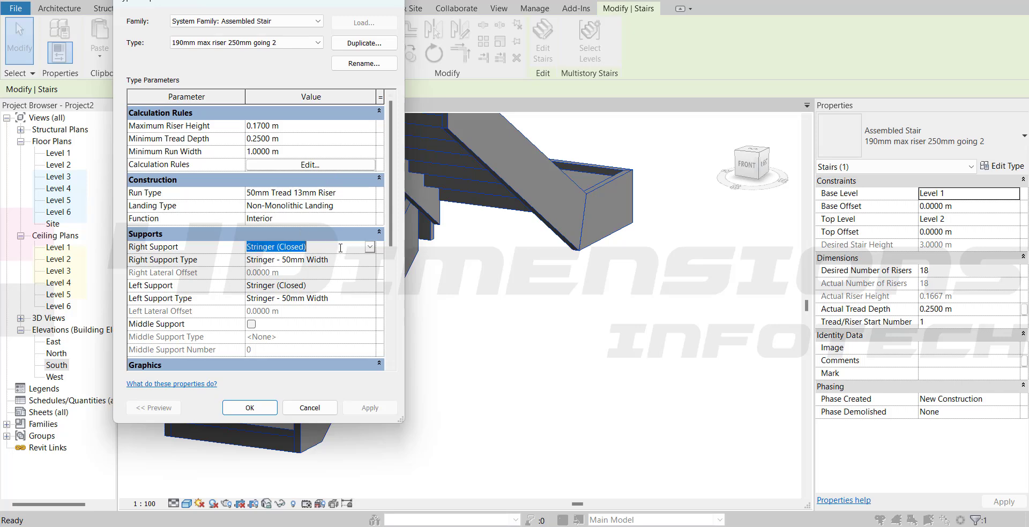
click(370, 247)
click(267, 261)
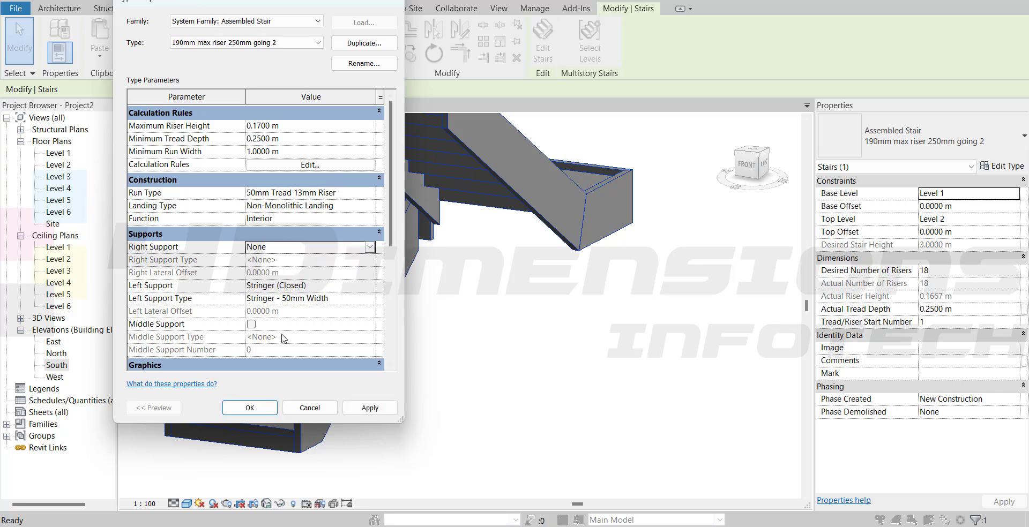
Set the stair type's left support to None and apply the support changes to the model.
click(368, 286)
click(370, 286)
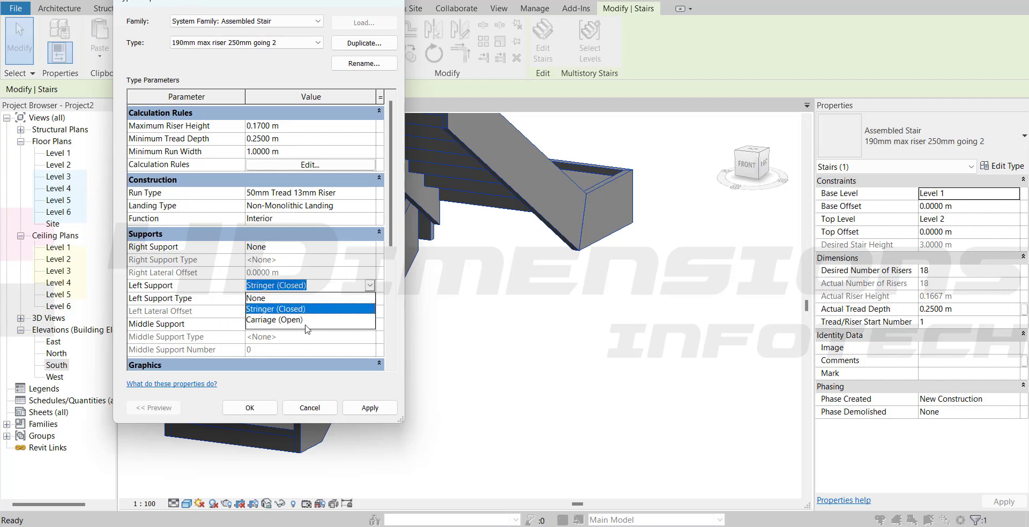
drag(303, 4, 758, 8)
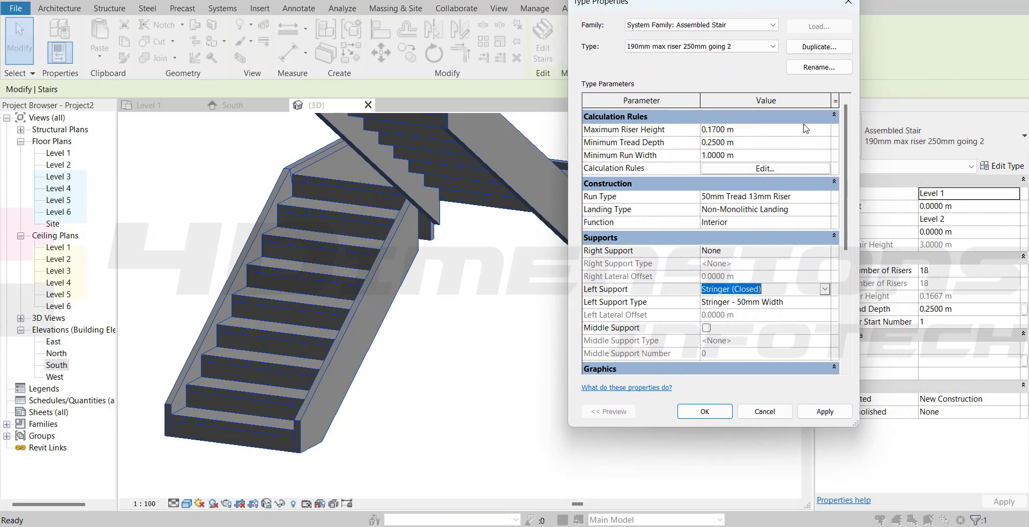
click(824, 289)
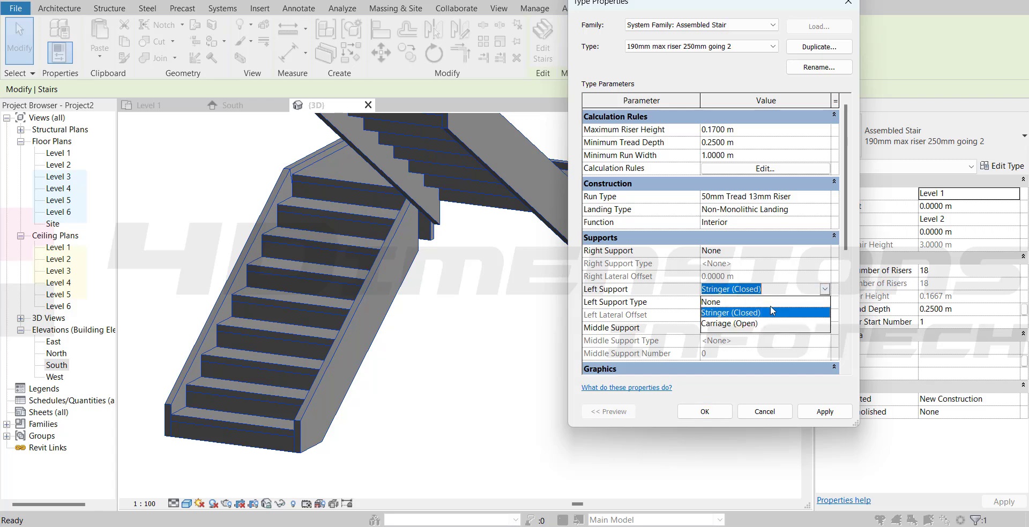
click(742, 302)
click(808, 412)
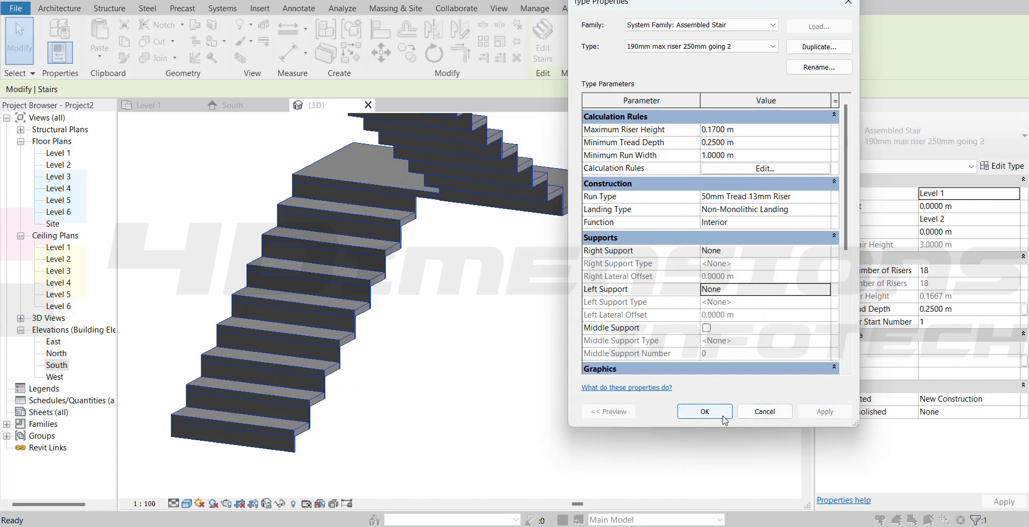
click(706, 413)
scroll(397, 382, down, 3)
scroll(429, 228, up, 2)
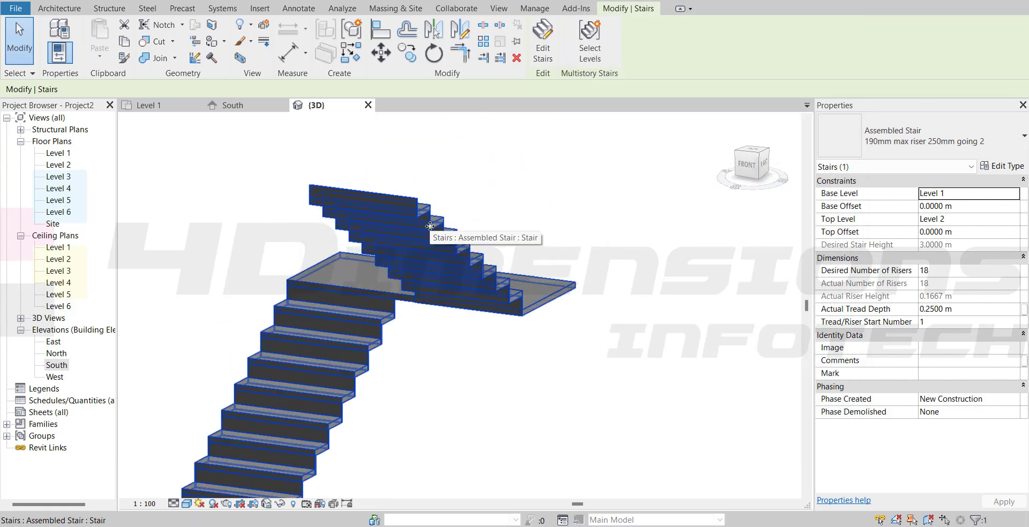
key(Escape)
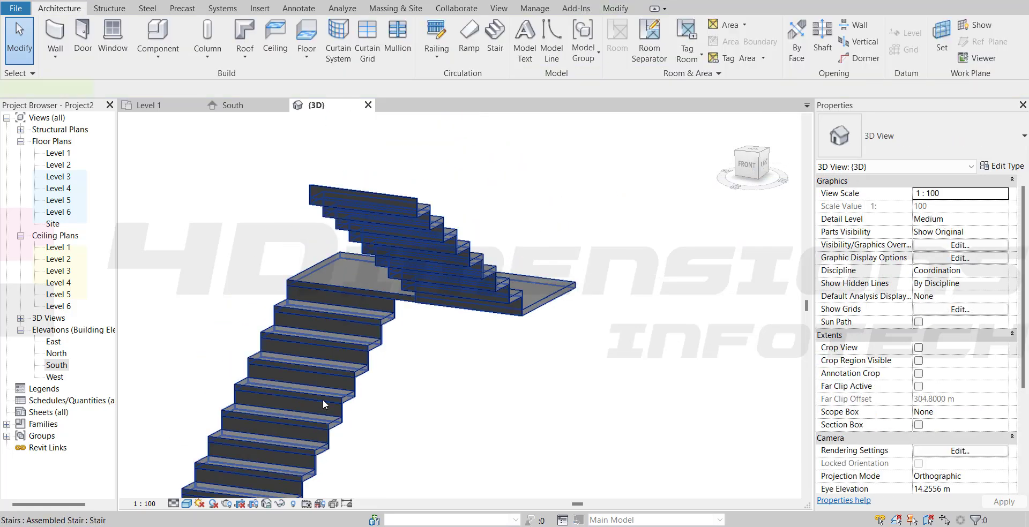
Reopen the stair's type properties and set both the right and left supports to Stringer (Closed).
click(322, 399)
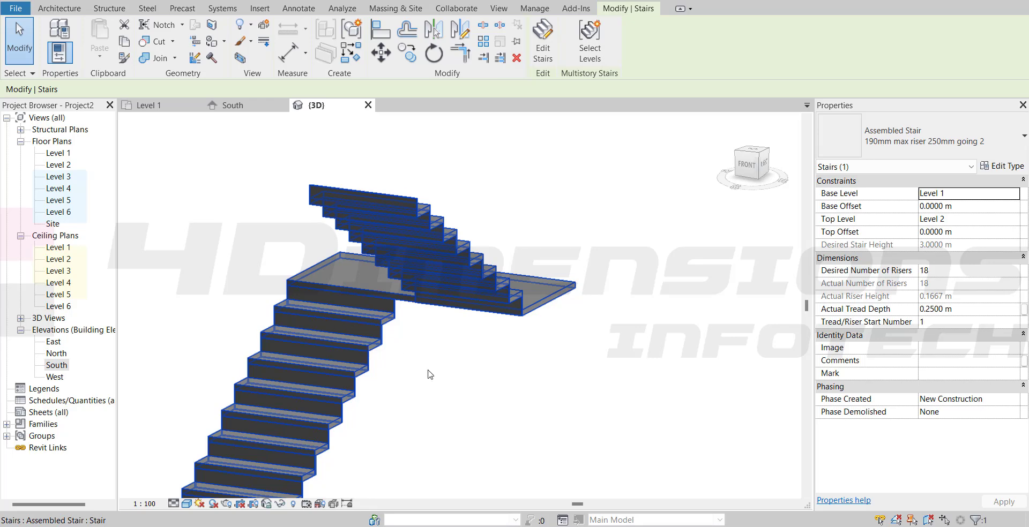
key(Escape)
click(304, 327)
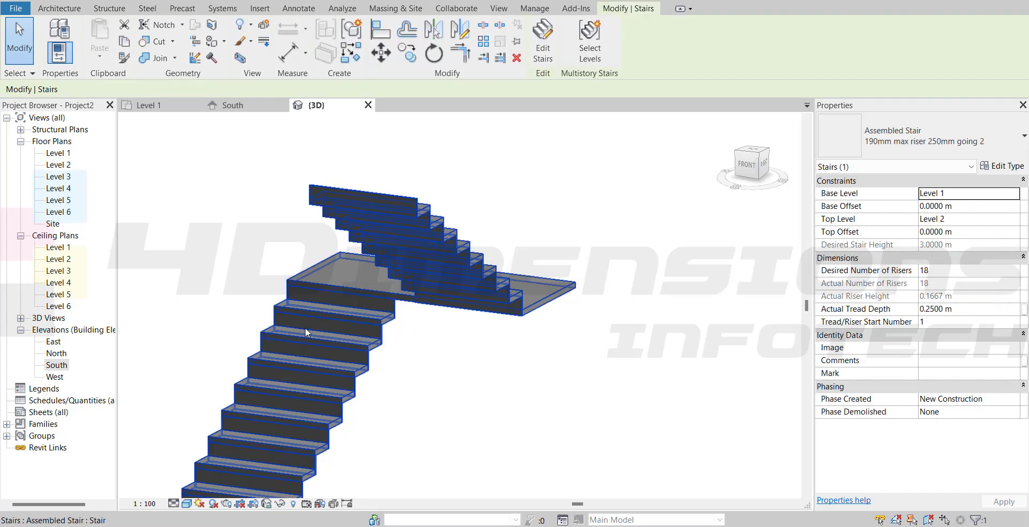
click(1002, 166)
click(761, 250)
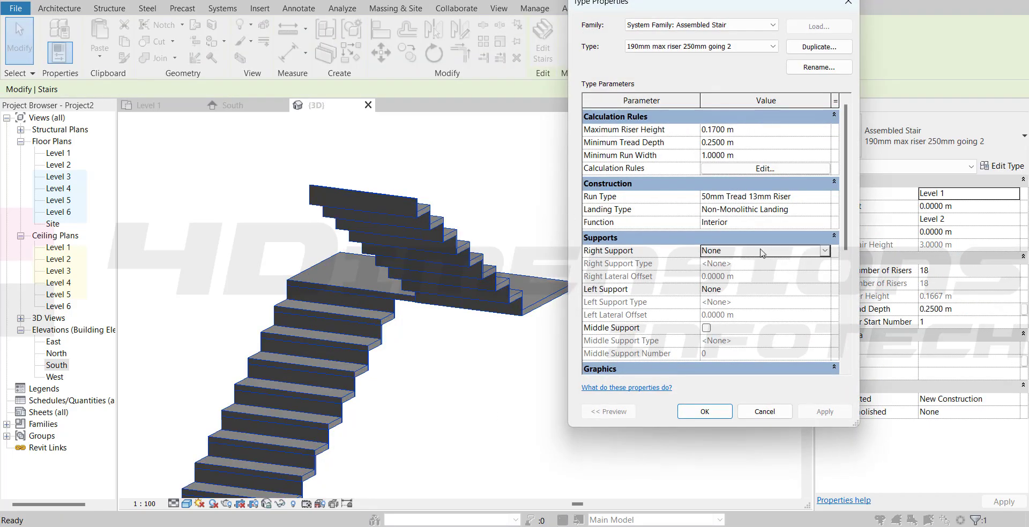
click(825, 250)
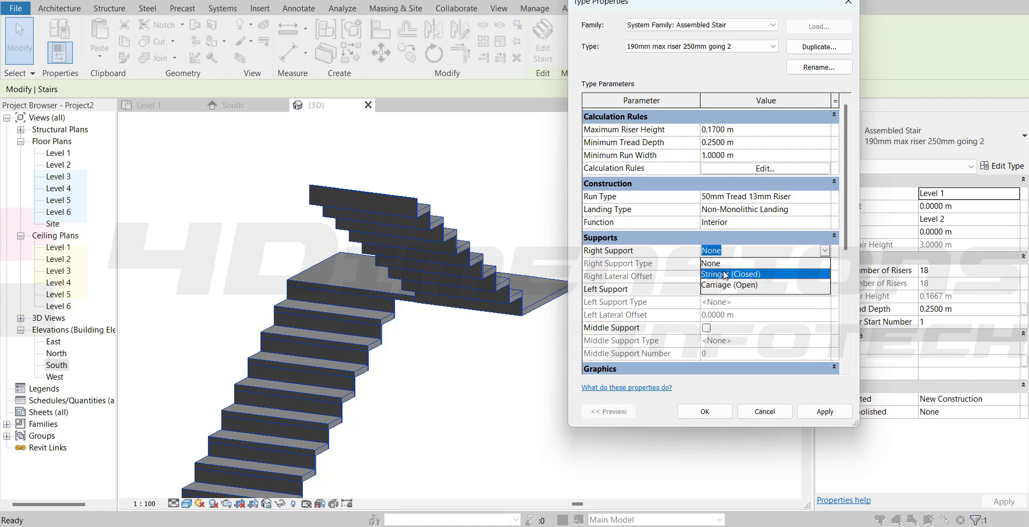
click(724, 276)
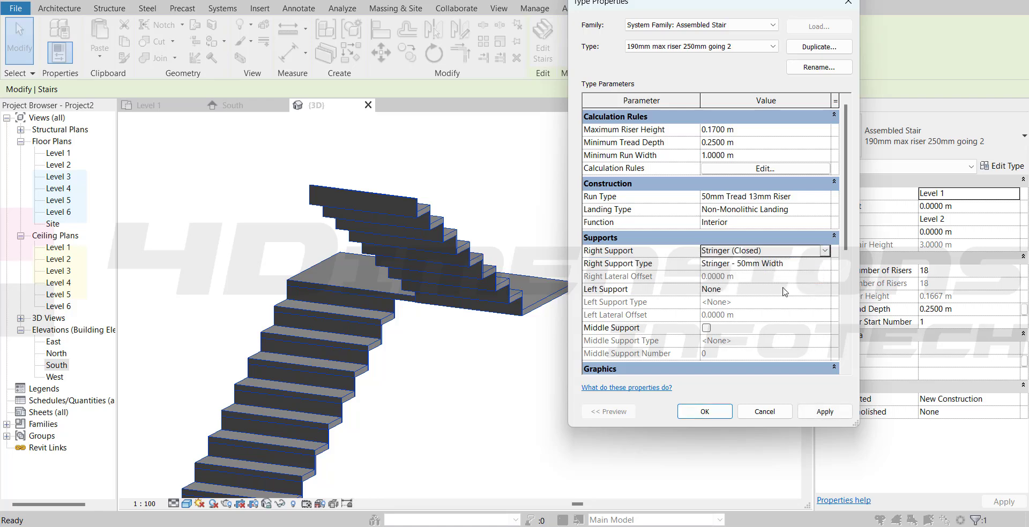
click(825, 291)
click(824, 289)
click(731, 316)
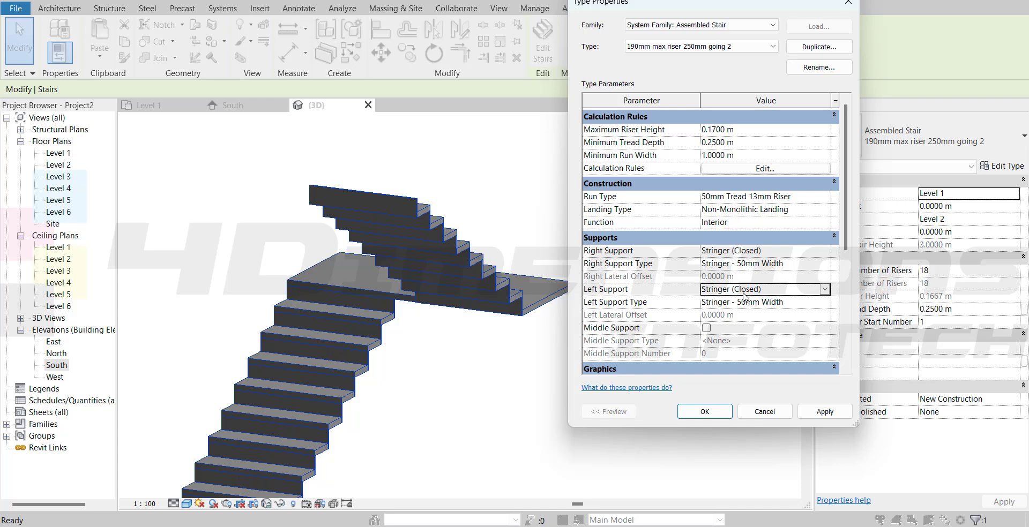
Examine the right support's stringer type, including its structural depths on run and landing, total depth and width.
click(825, 265)
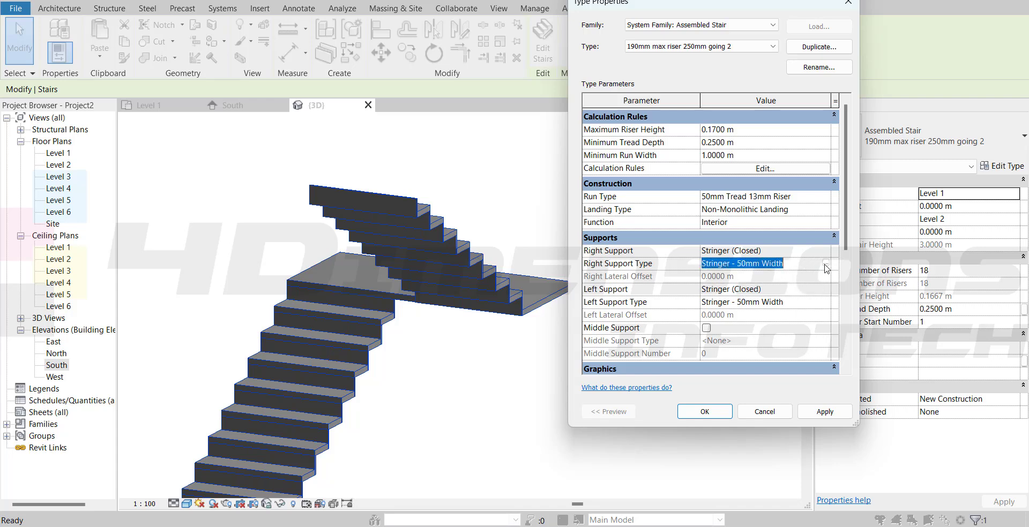
click(826, 265)
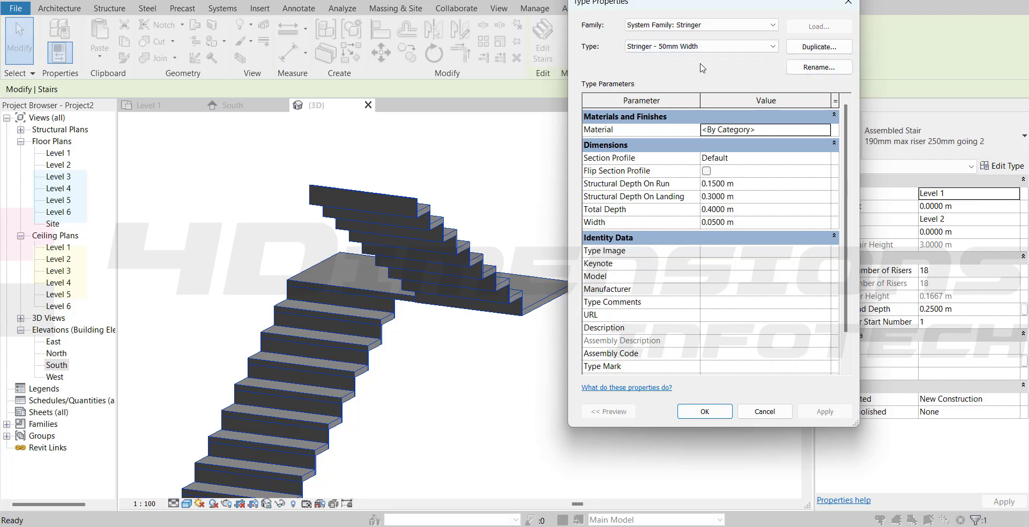
click(750, 185)
click(755, 198)
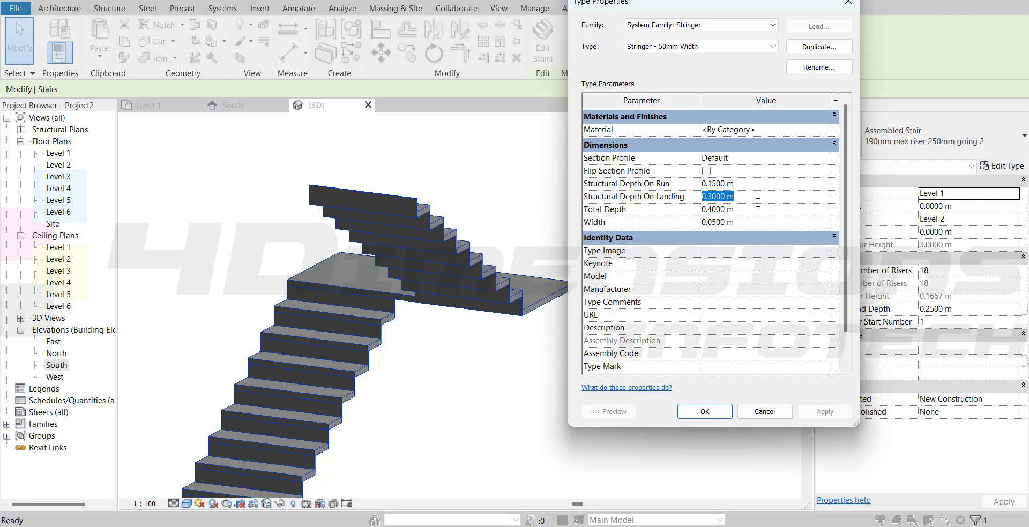
click(764, 210)
click(774, 223)
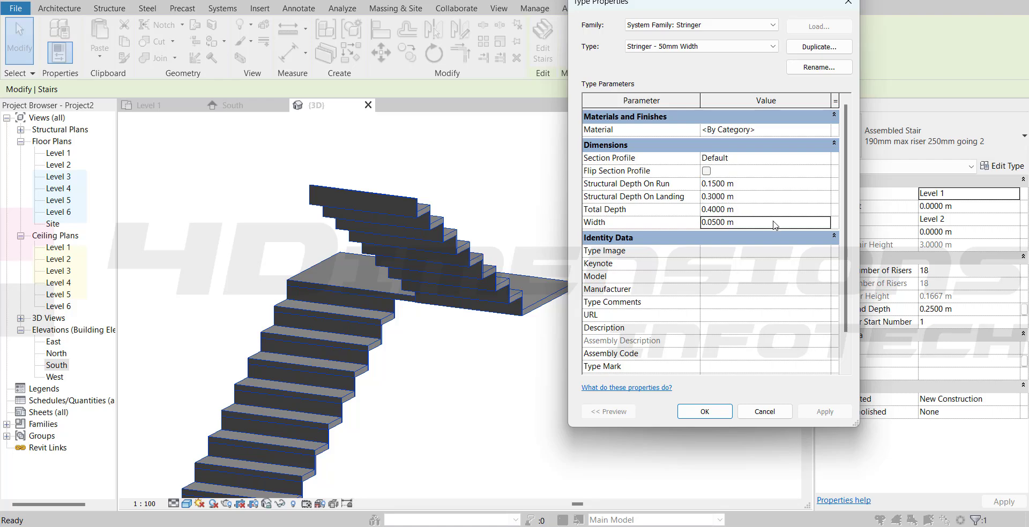
click(738, 186)
click(709, 410)
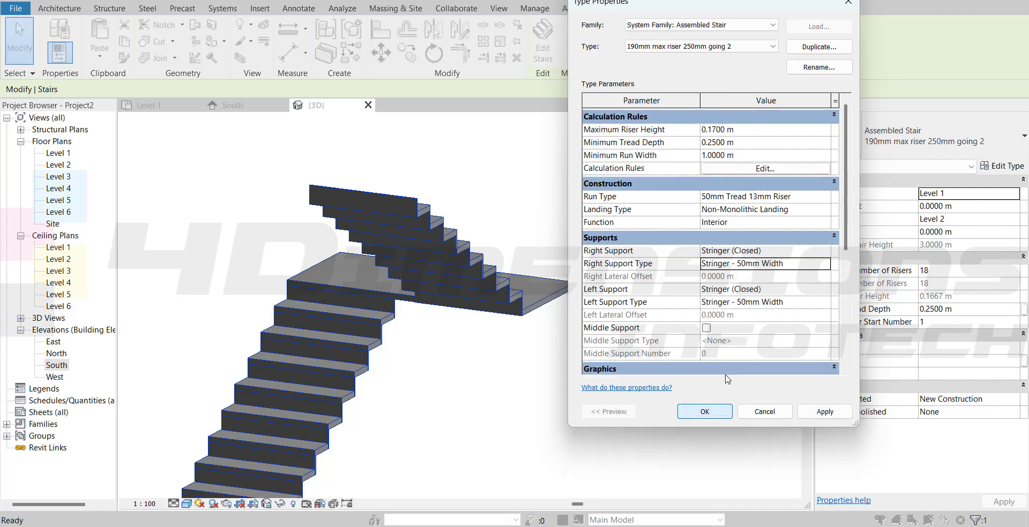
Review the left support's stringer type parameters and apply the closed stringers to the stair.
click(784, 295)
click(817, 303)
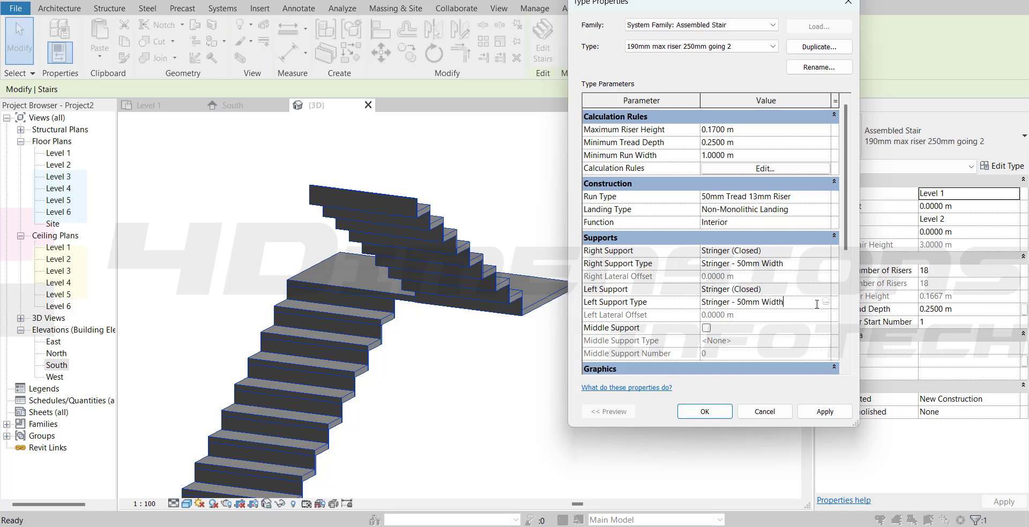
click(826, 302)
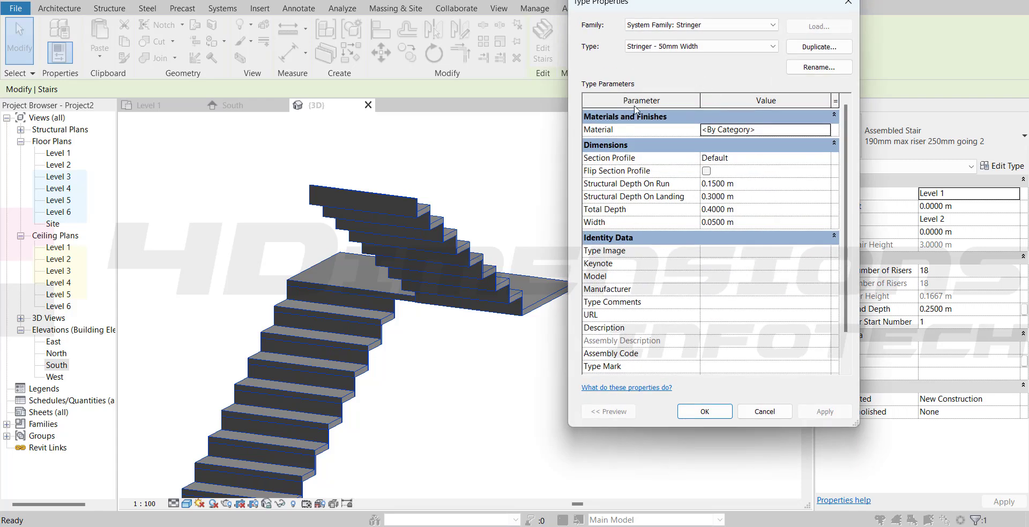
click(764, 185)
scroll(756, 241, down, 2)
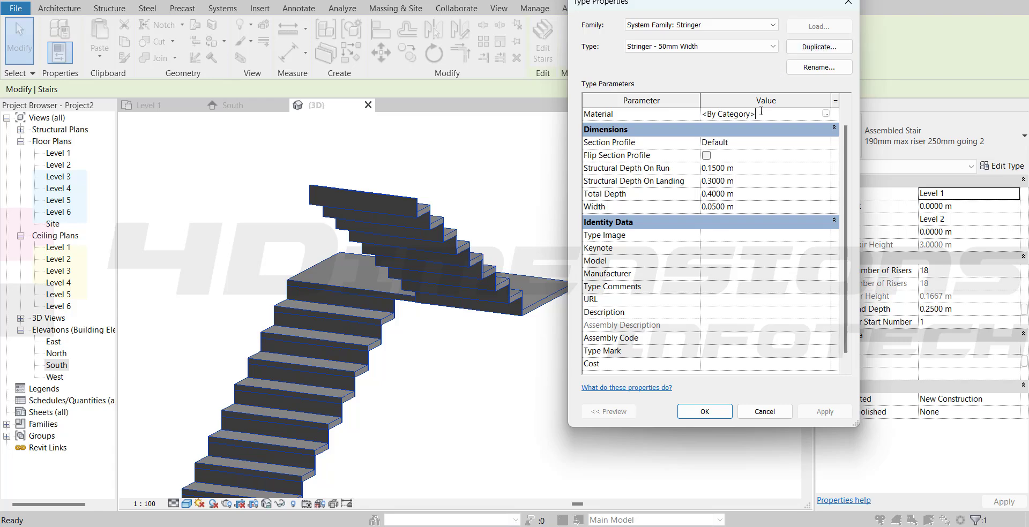
click(705, 412)
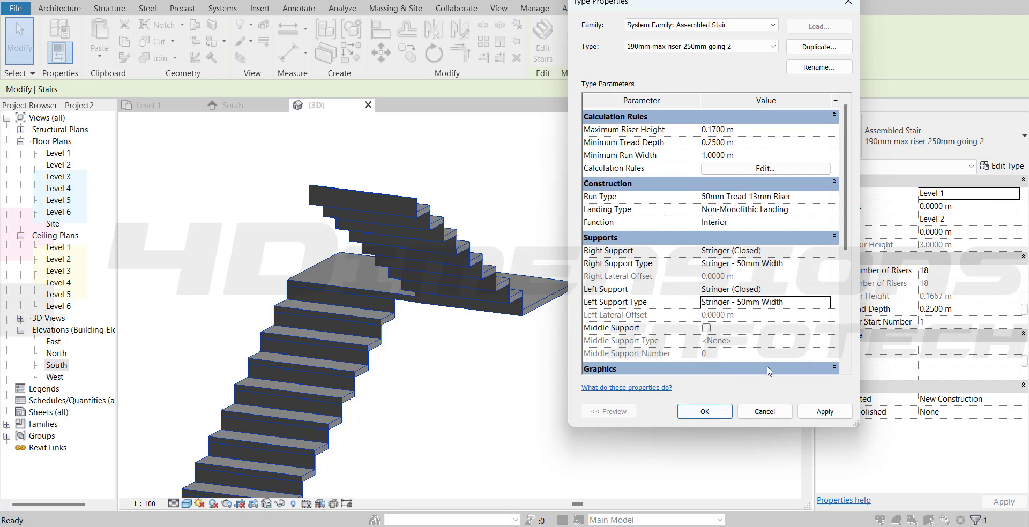
click(825, 411)
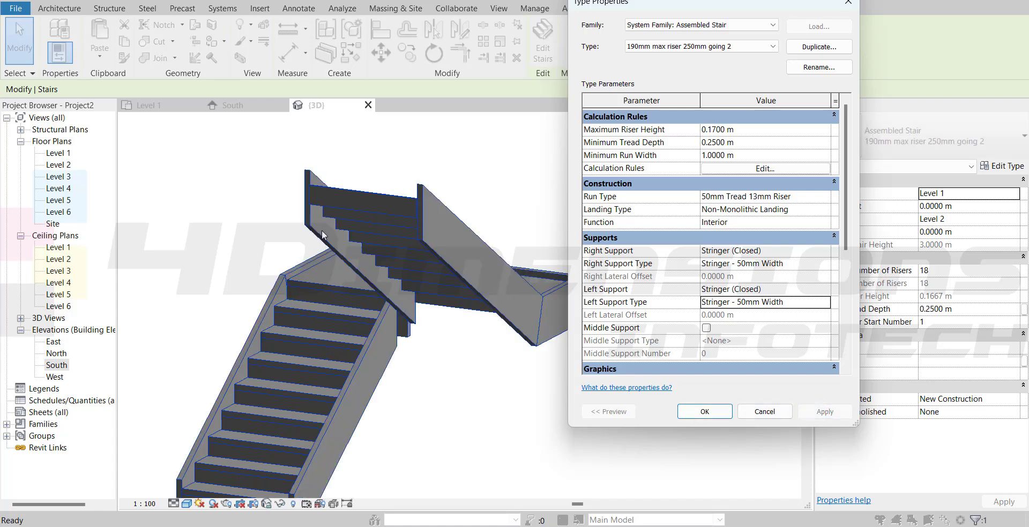
Open the stair's 50mm Tread 13mm Riser run type, turn off its risers and apply the change.
click(718, 199)
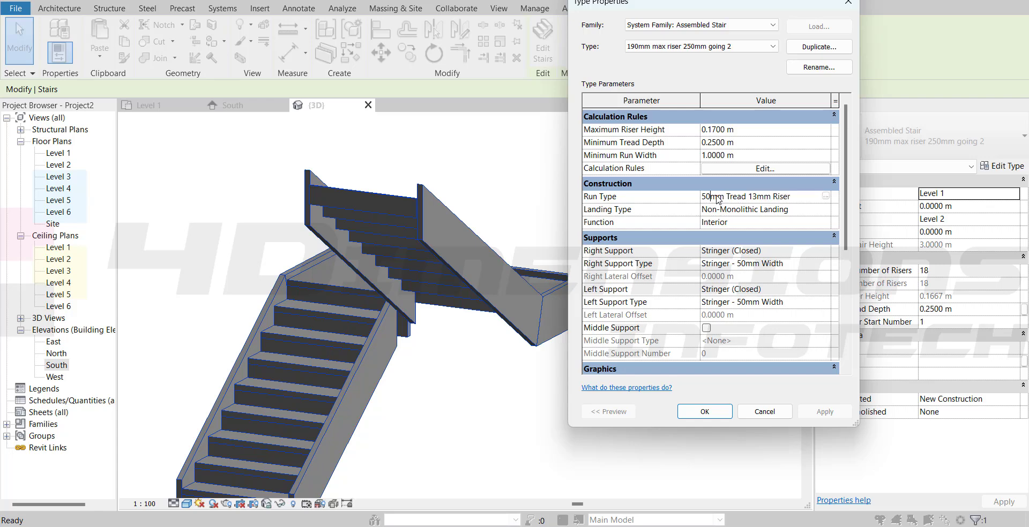
click(826, 196)
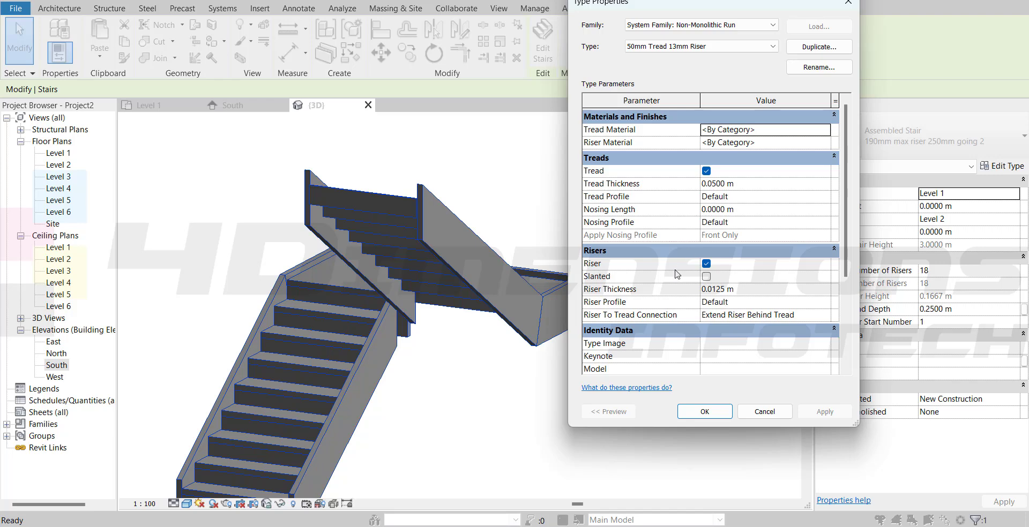
click(707, 264)
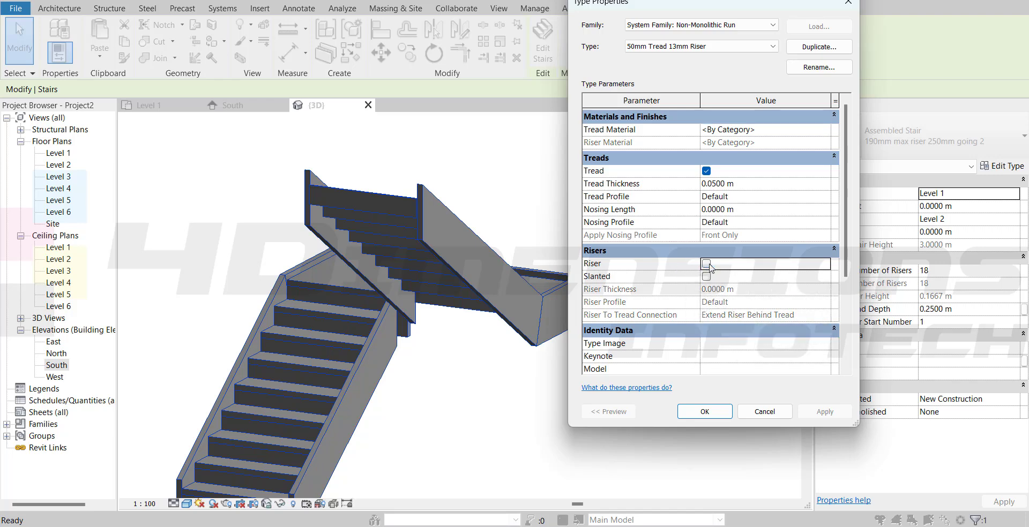
click(825, 411)
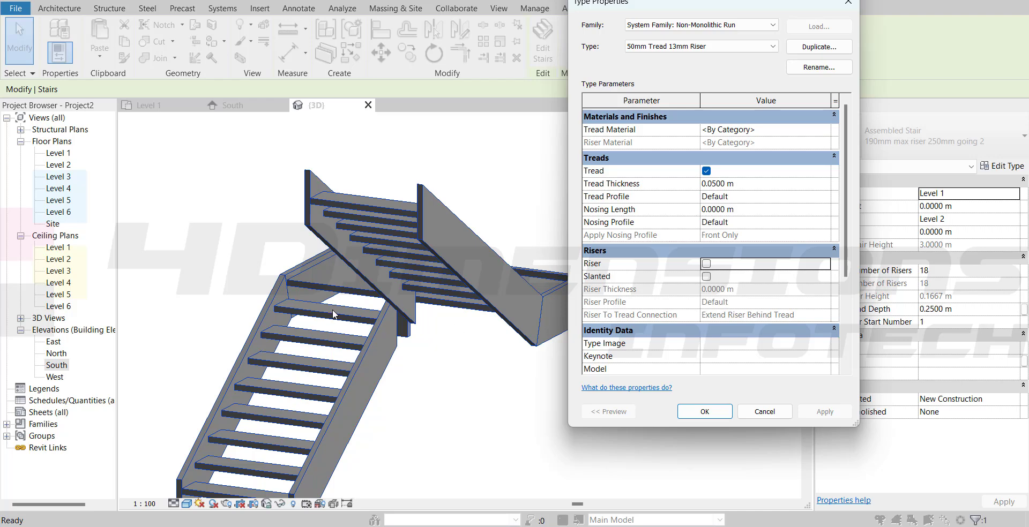
Turn the run type's risers back on to compare, and switch them off again in the stair.
click(706, 264)
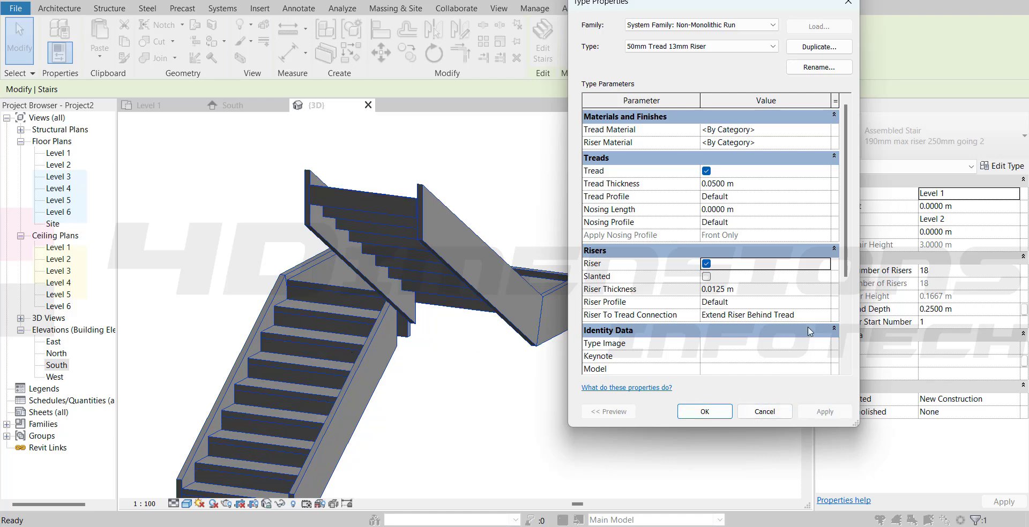
click(706, 264)
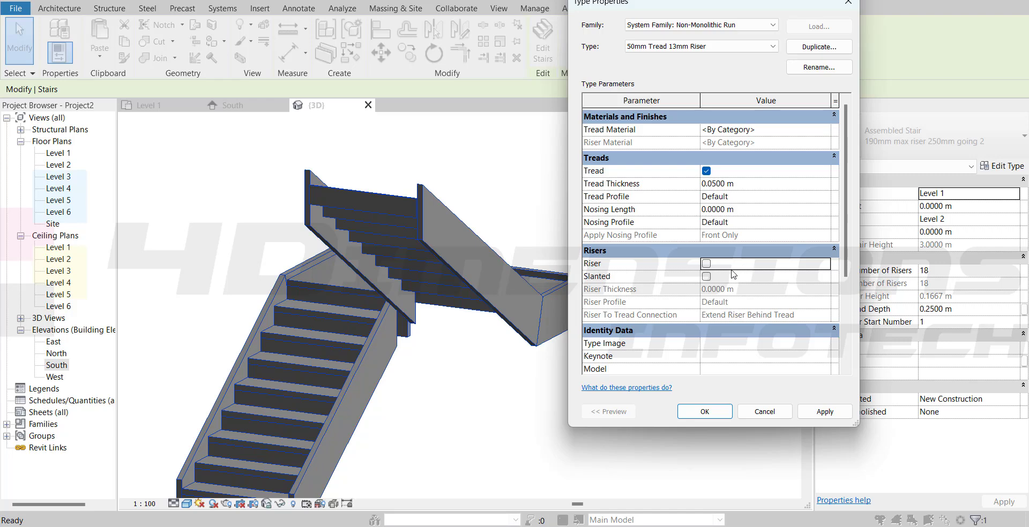
click(826, 411)
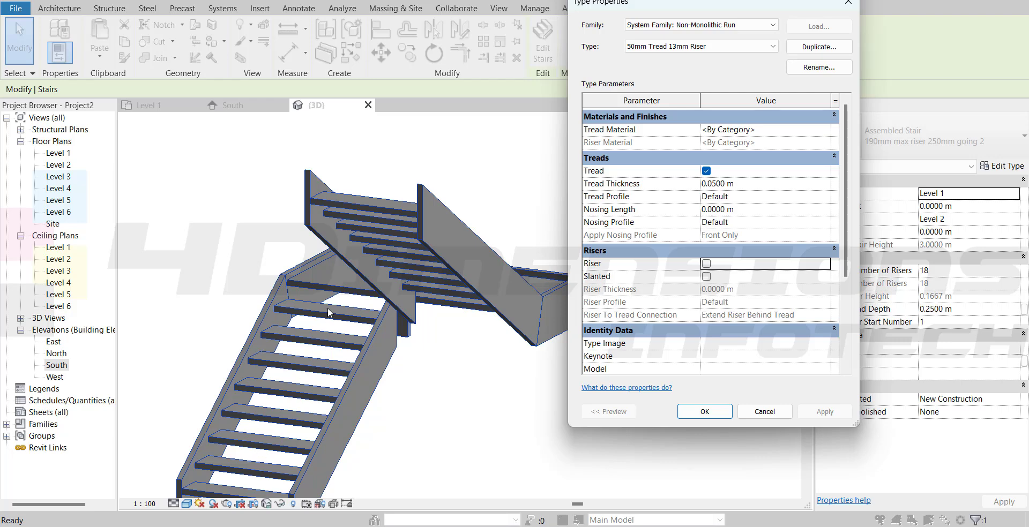
click(753, 182)
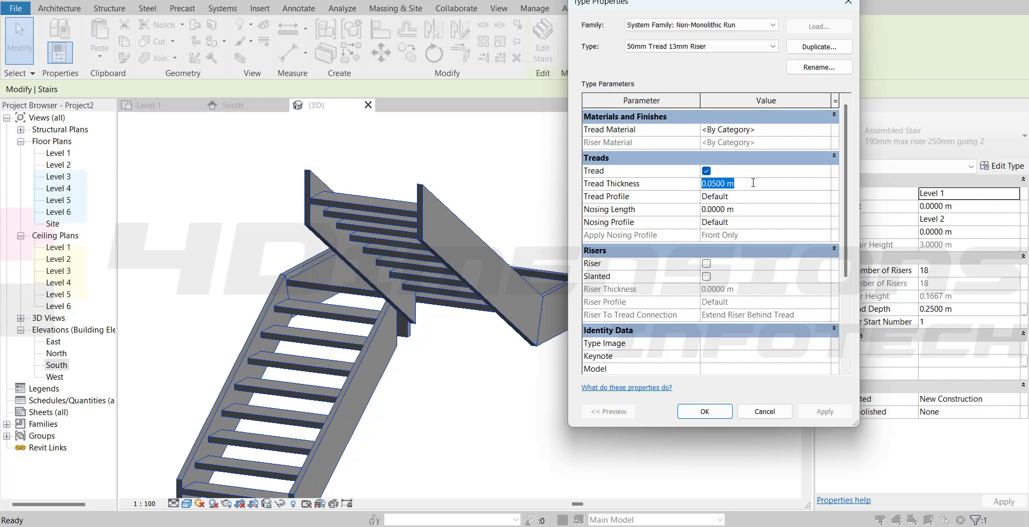
text(0.03)
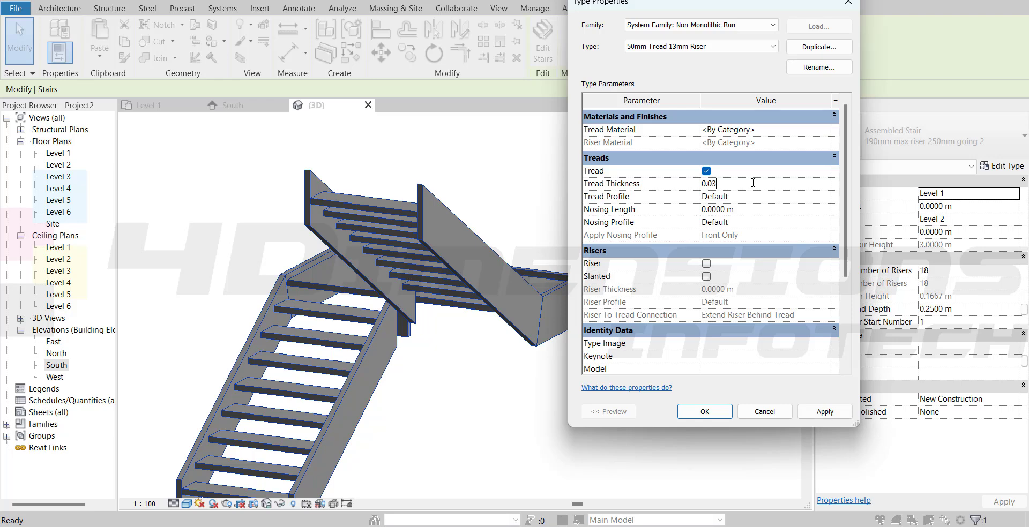
click(732, 208)
click(735, 211)
click(750, 199)
click(781, 183)
text(00)
Duplicate the 50mm Tread 13mm Riser run type under the suggested name and set the copy's tread thickness to 0.03 m.
click(819, 46)
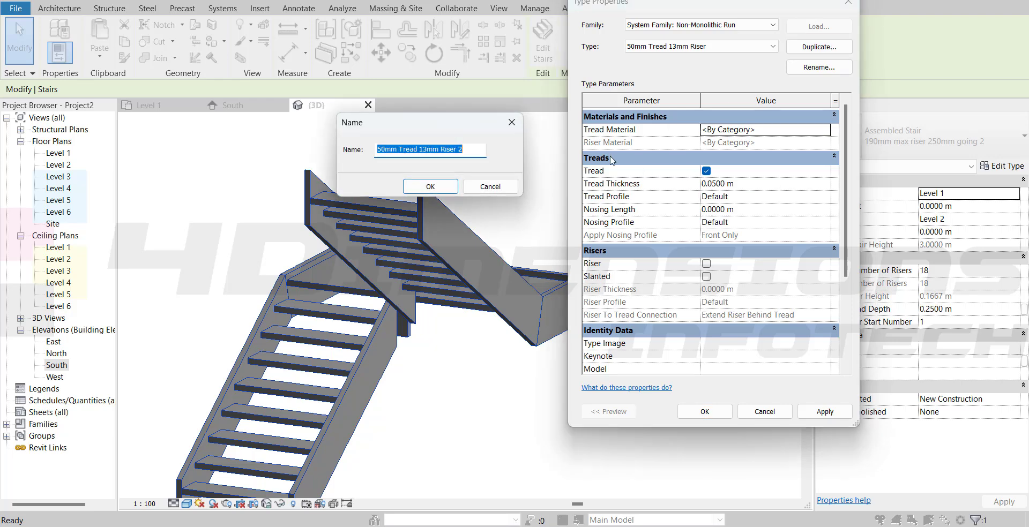
click(431, 187)
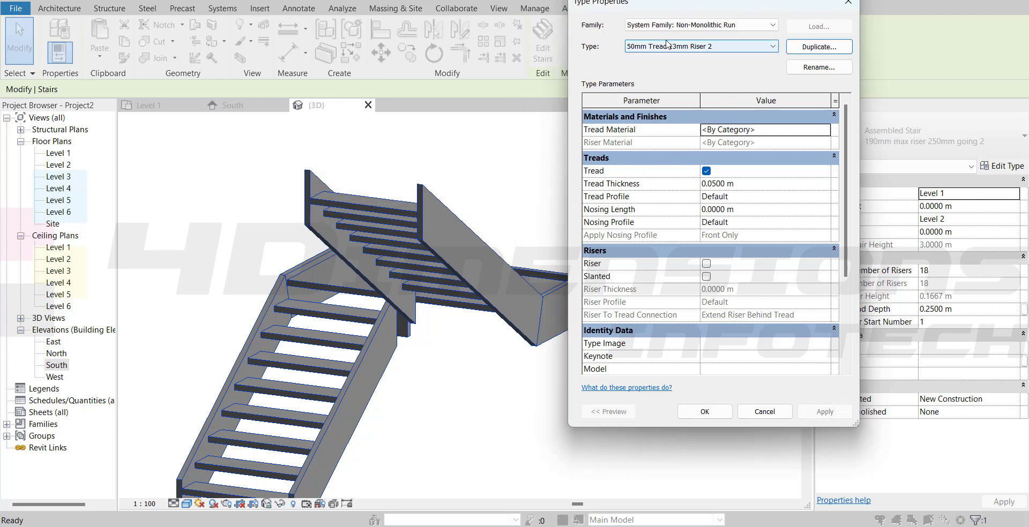
click(762, 185)
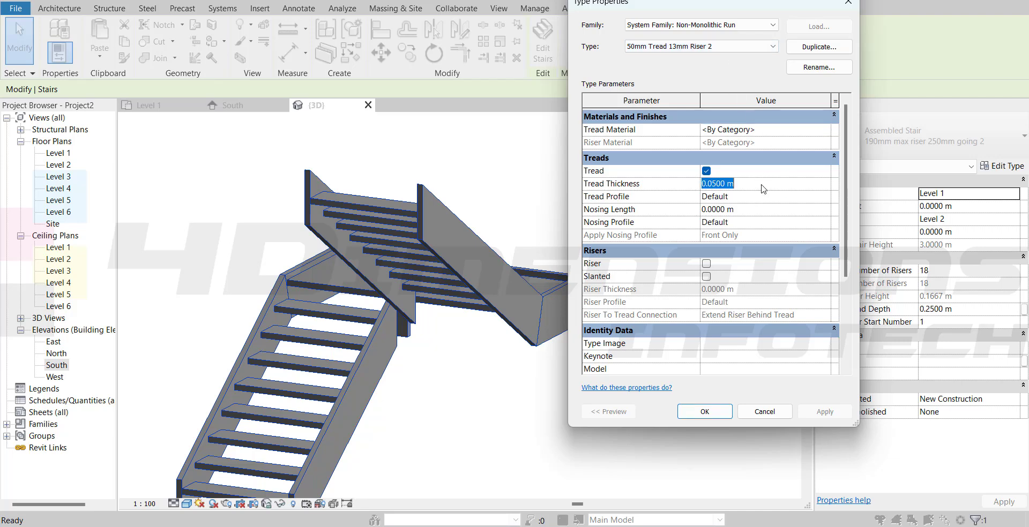
text(0.03)
Assign the M_Stair Tread : M_Stair Tread profile to the treads of the duplicated run type.
click(746, 202)
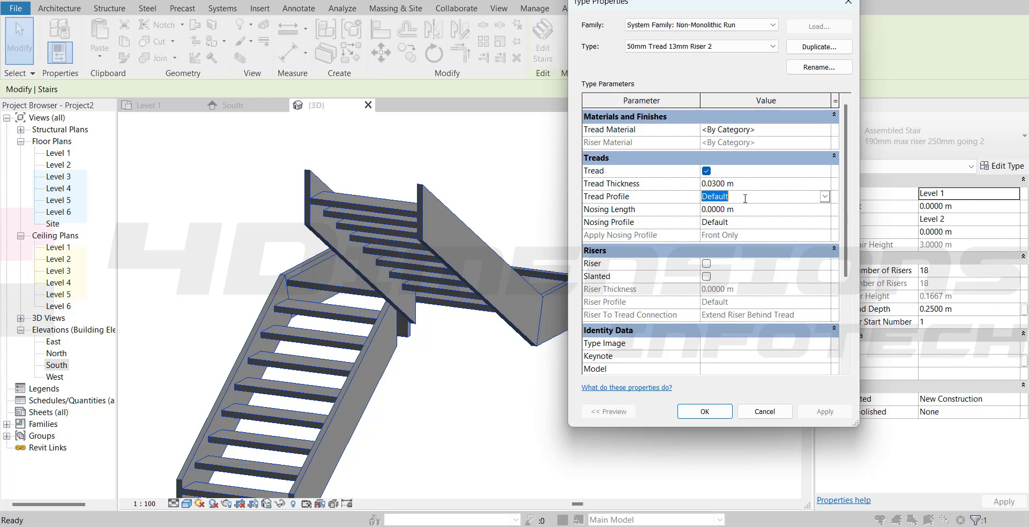
click(825, 197)
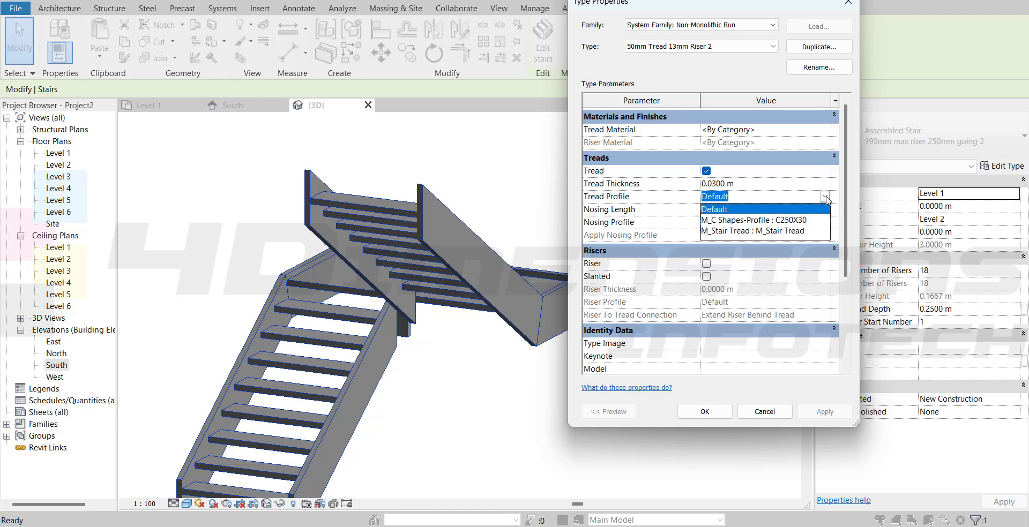
click(808, 233)
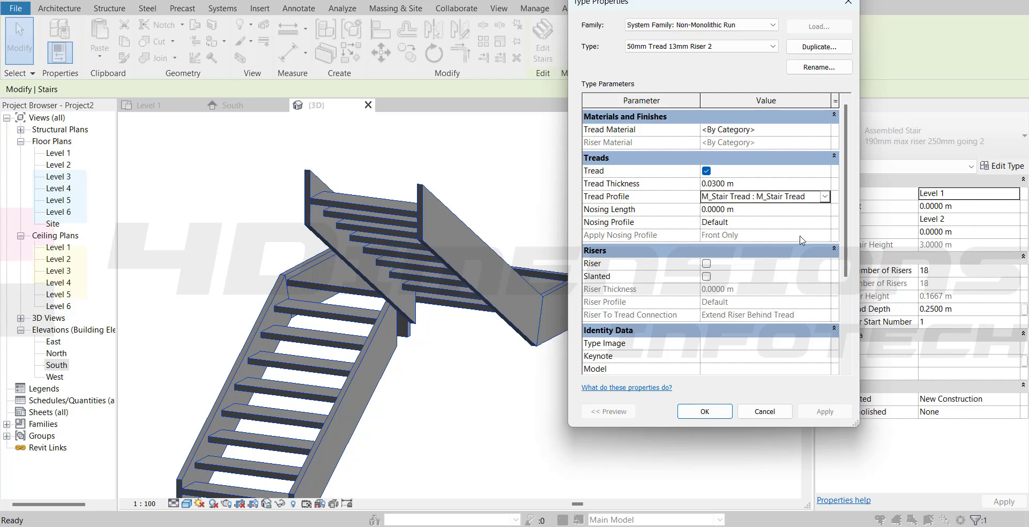
Give the treads a 0.03 m nosing length with the M_Stair Nosing - Radius : 30mm profile and apply the run type to the stair.
click(771, 211)
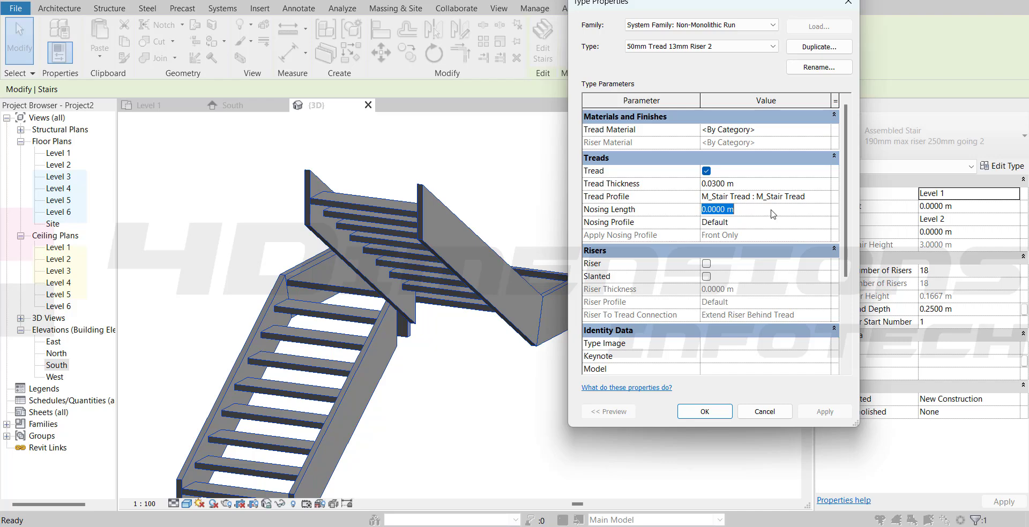
text(0.03)
click(770, 222)
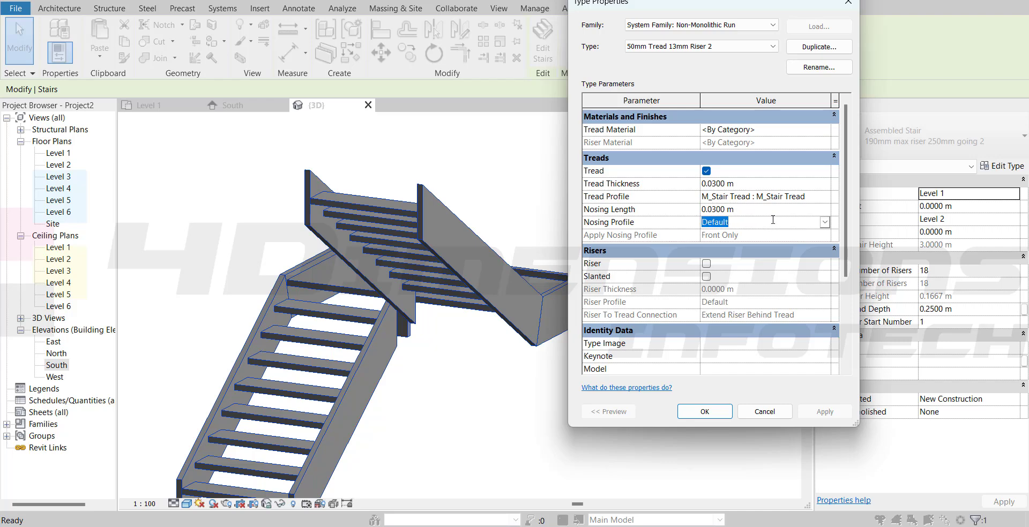
click(826, 223)
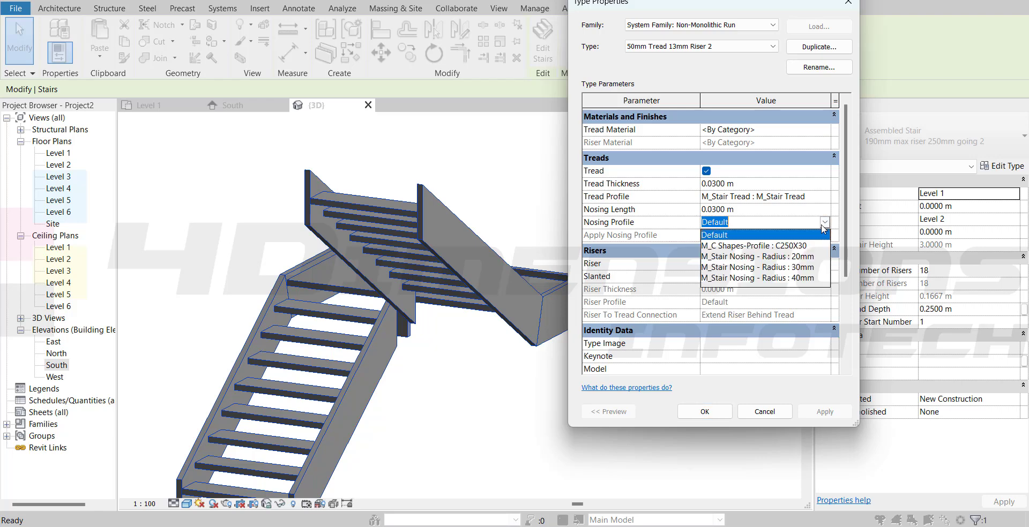
click(810, 268)
click(788, 252)
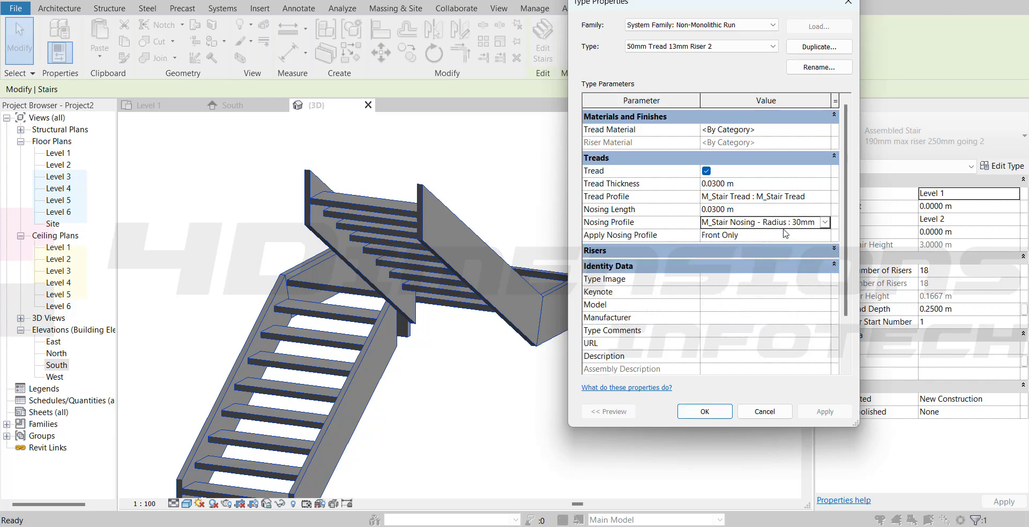
click(798, 255)
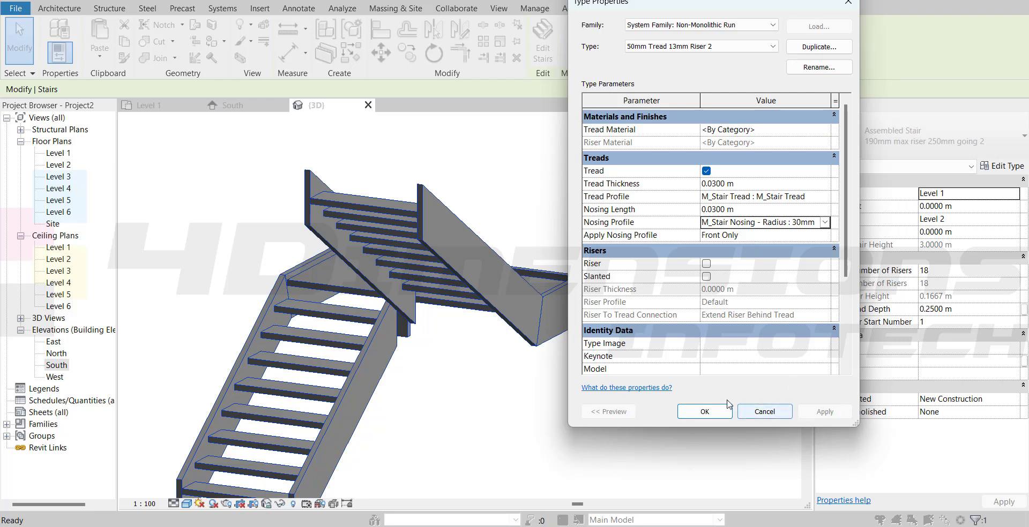
click(703, 411)
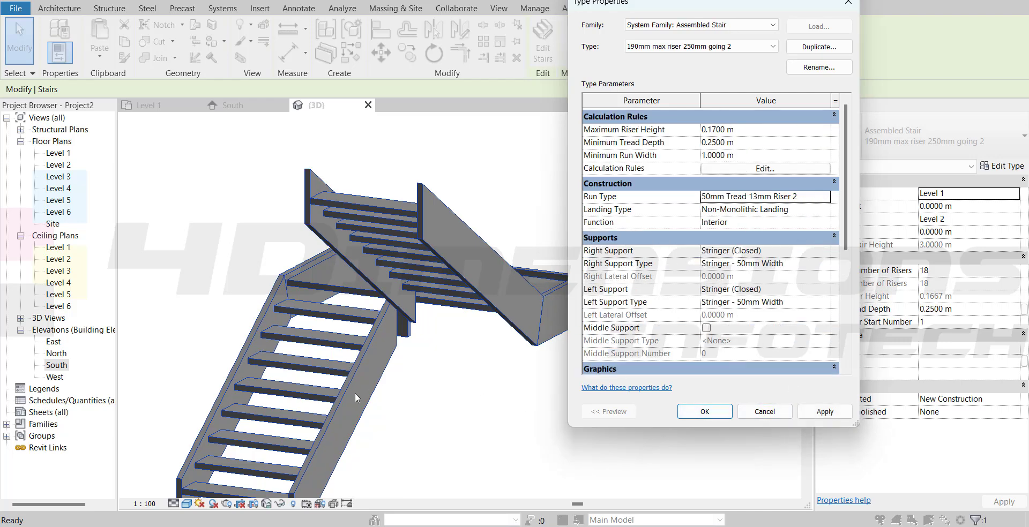
click(836, 413)
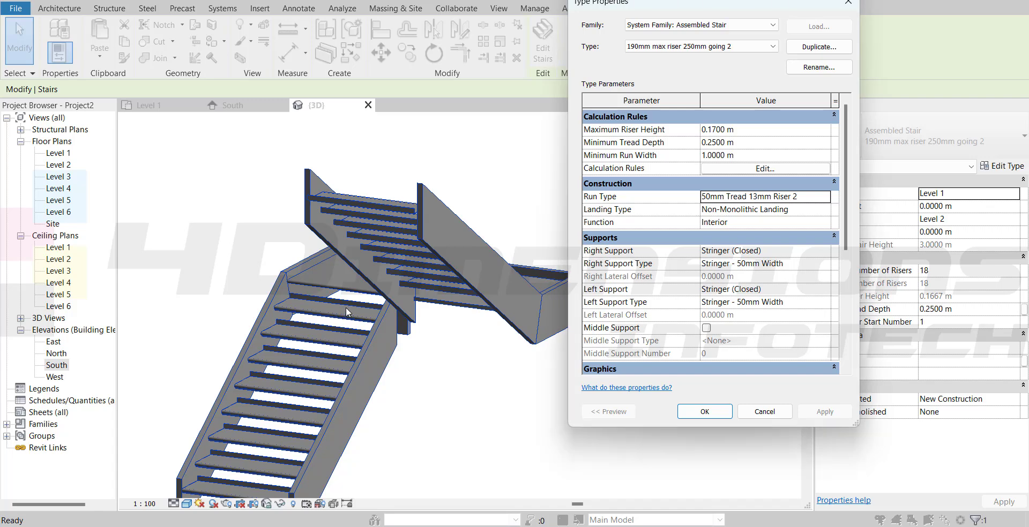
Set the run type's tread material to Wood - Stained and apply it to the stair.
click(825, 197)
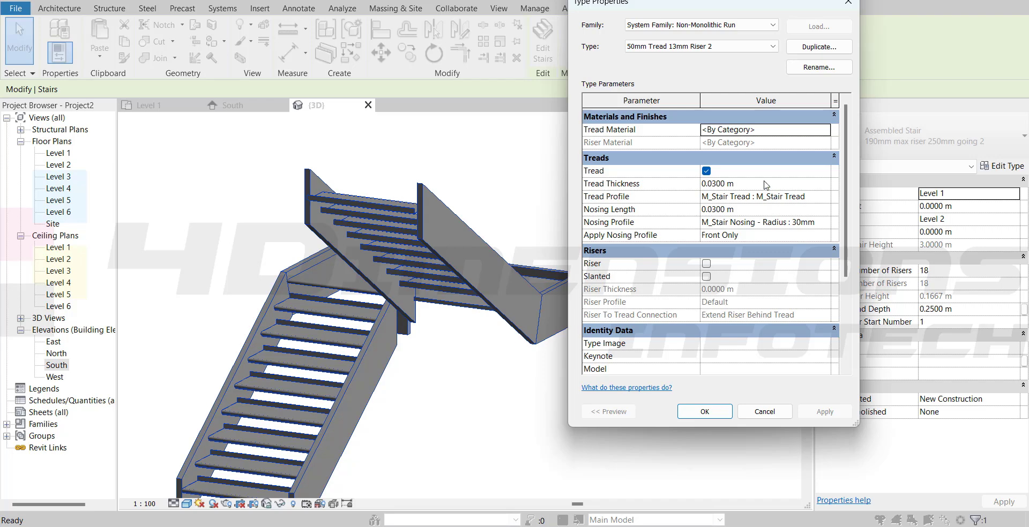
click(806, 131)
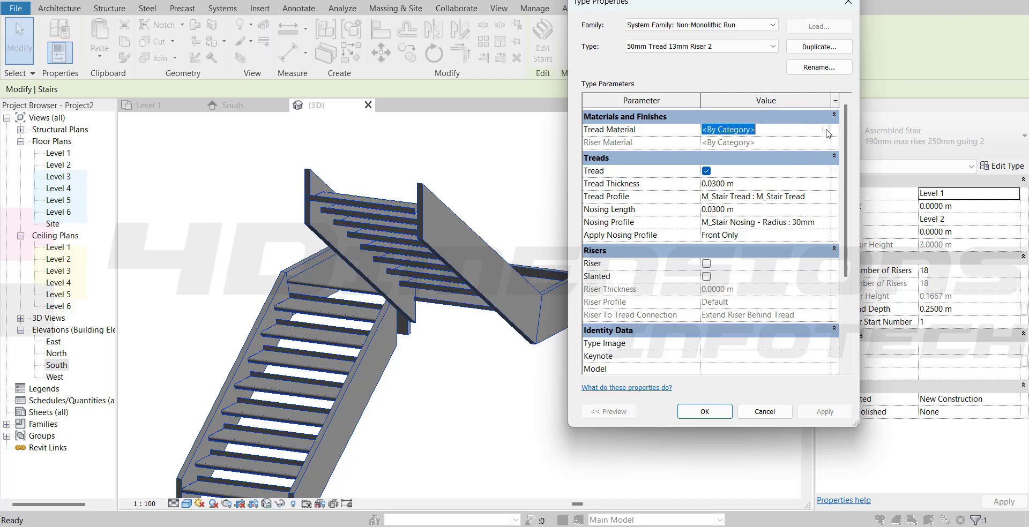
click(826, 129)
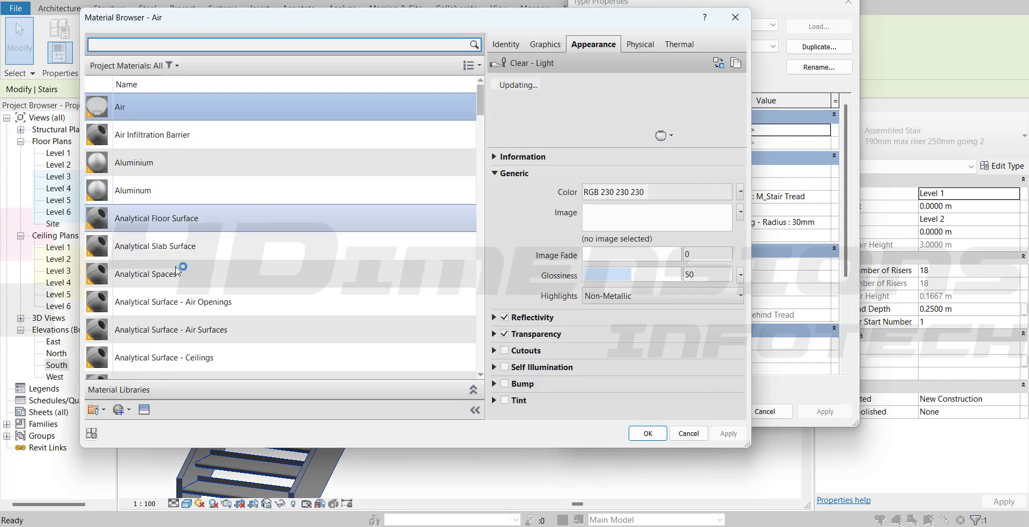
scroll(213, 238, down, 20)
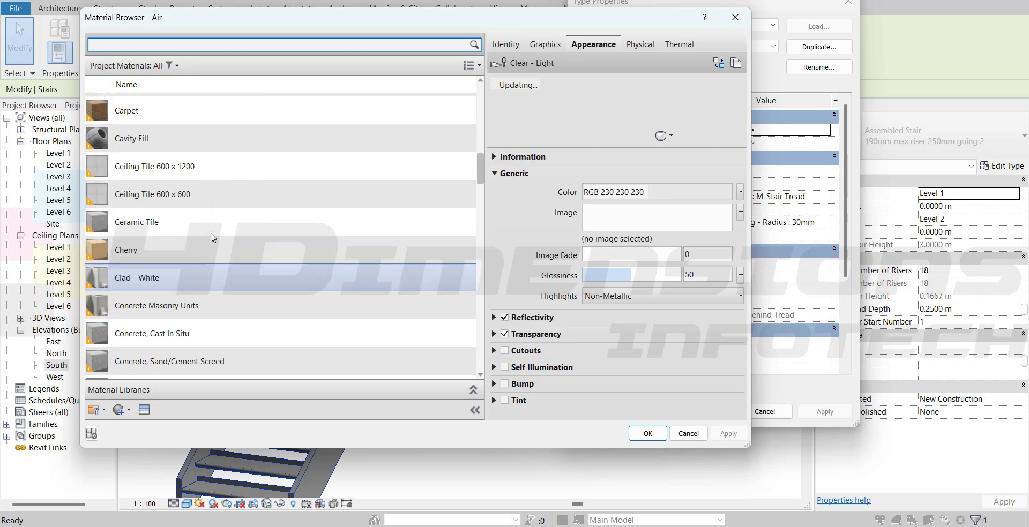
scroll(213, 238, down, 5)
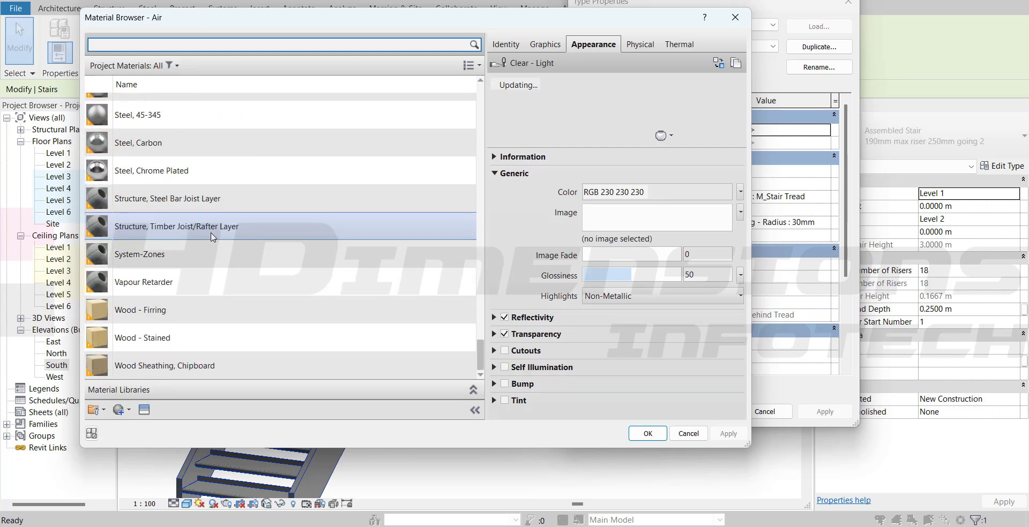
click(182, 343)
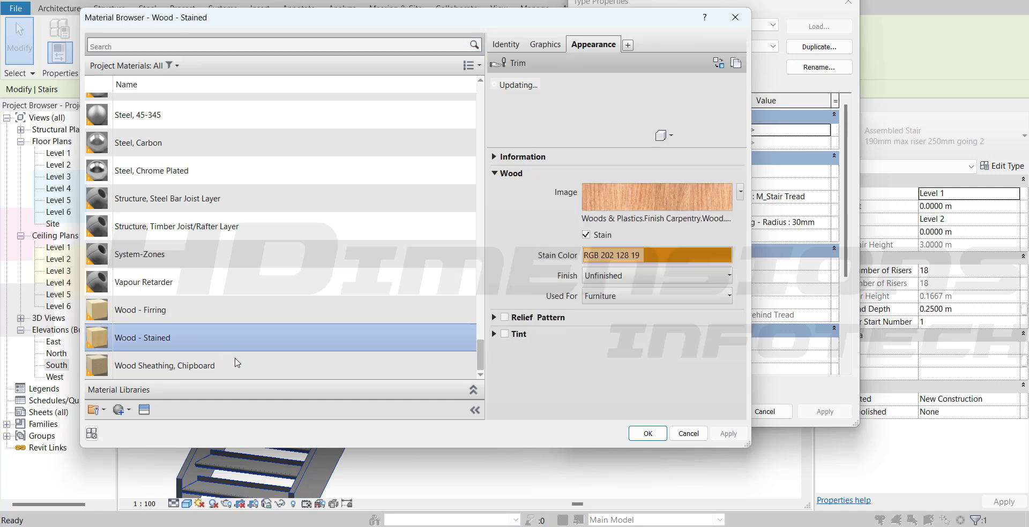
click(647, 434)
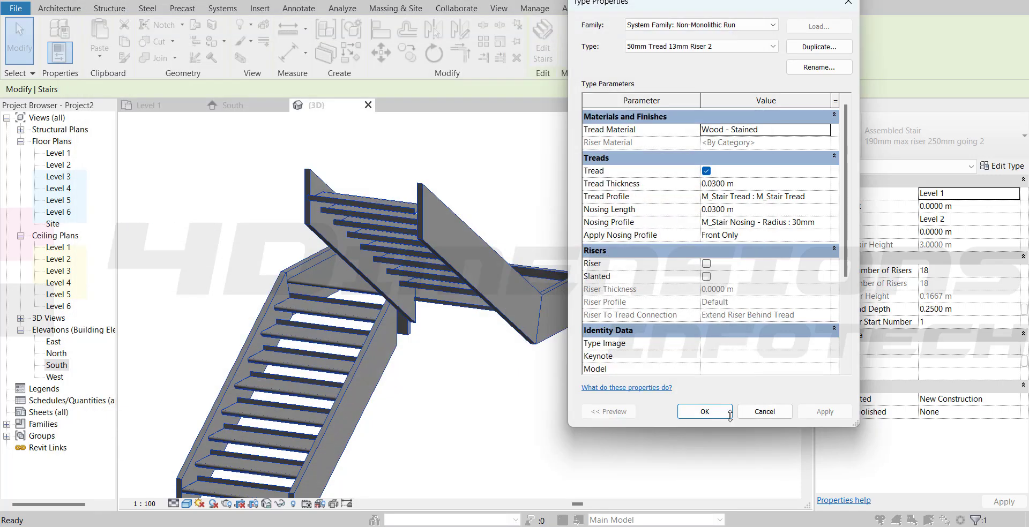
click(824, 412)
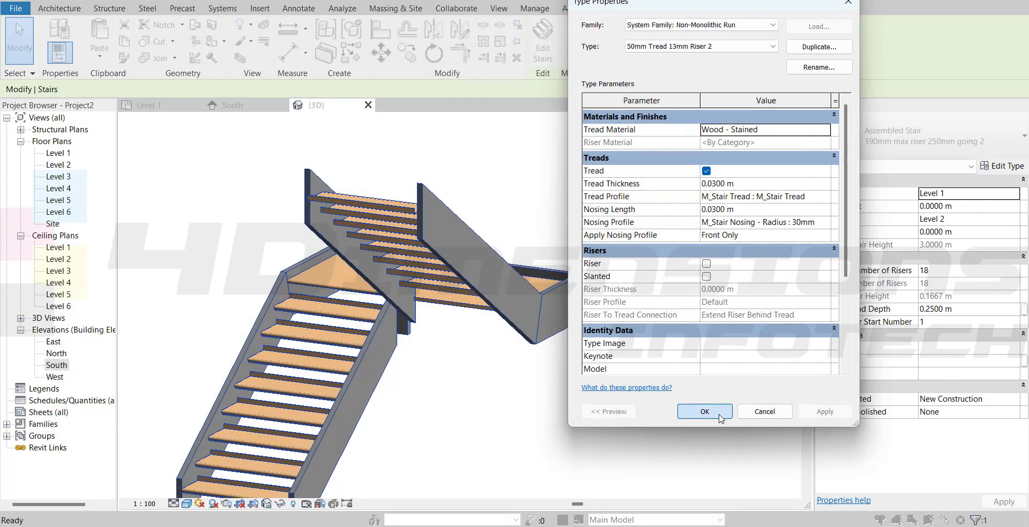
click(719, 416)
click(708, 411)
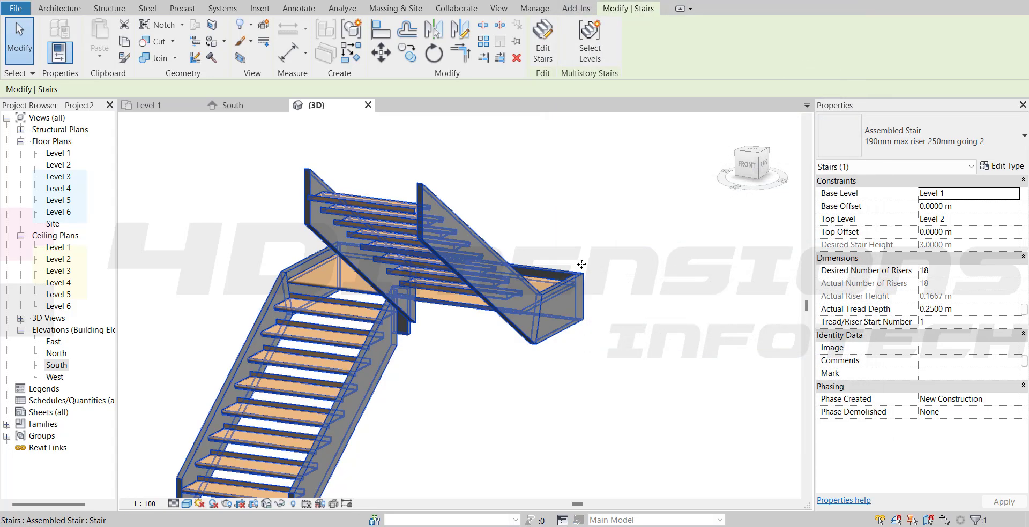
Examine the stair's wooden treads, nosings and landing in 3D from several sides.
scroll(490, 165, down, 3)
scroll(340, 346, up, 3)
mouse_move(382, 358)
shift+middle_down()
mouse_move(390, 392)
mouse_move(280, 367)
mouse_move(209, 378)
mouse_move(420, 406)
mouse_move(425, 336)
mouse_move(471, 253)
mouse_move(374, 351)
mouse_move(468, 354)
mouse_move(508, 243)
mouse_move(510, 323)
mouse_move(419, 276)
mouse_move(395, 368)
shift+middle_up()
scroll(463, 285, up, 3)
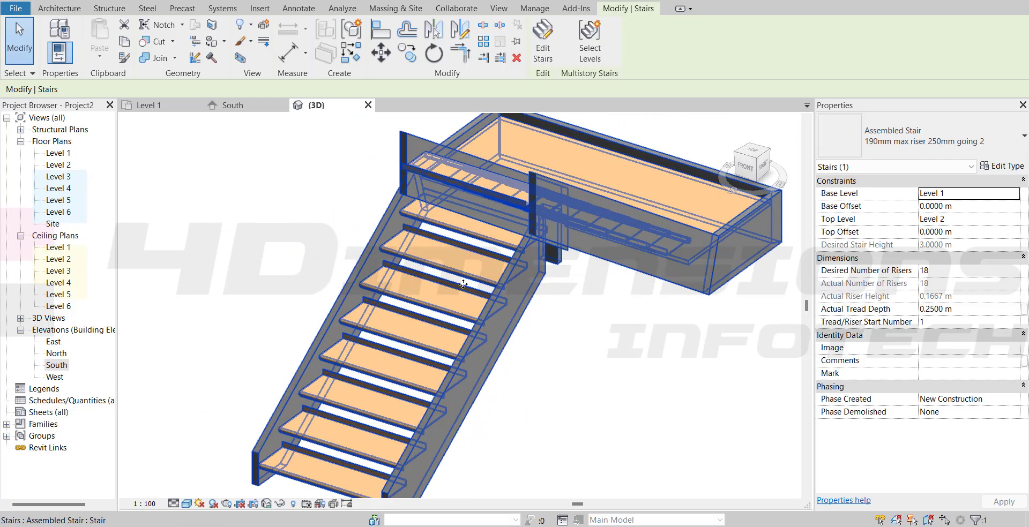
scroll(463, 285, down, 3)
shift+middle_drag(463, 285, 397, 300)
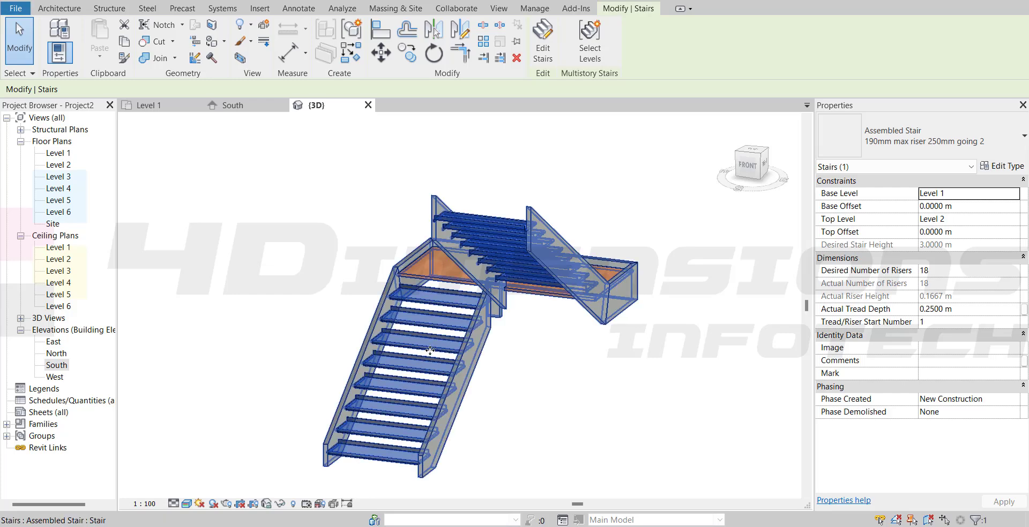
shift+middle_drag(430, 351, 544, 353)
key(Escape)
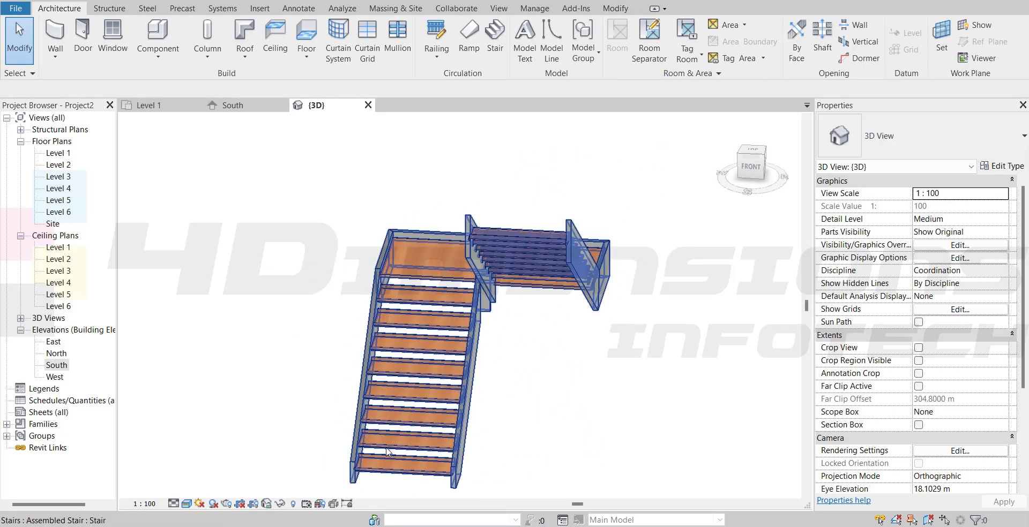
shift+middle_drag(388, 452, 496, 235)
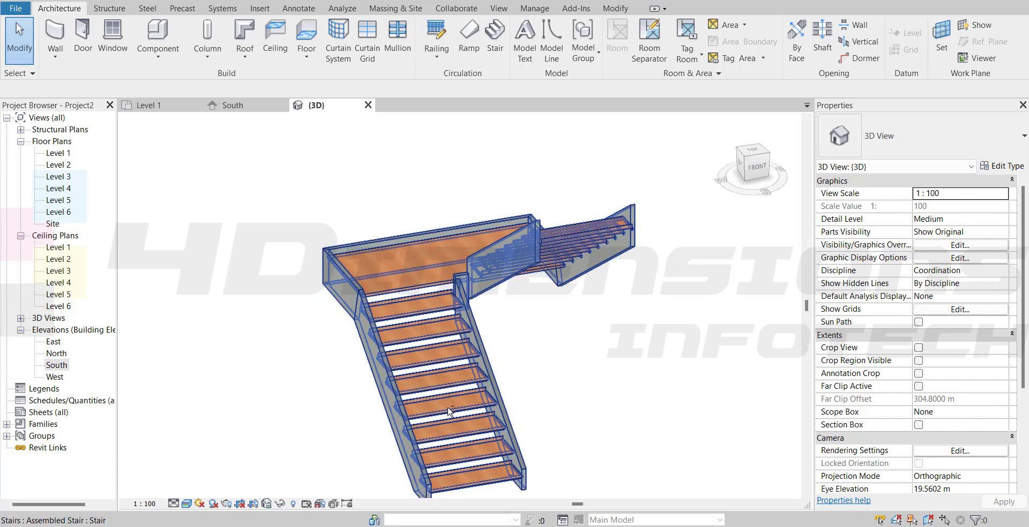
shift+middle_drag(451, 413, 425, 365)
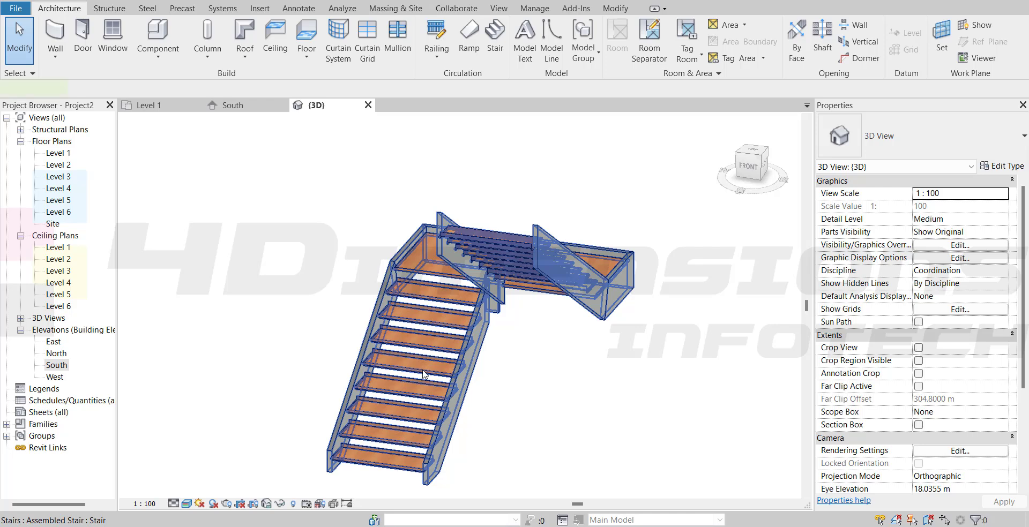
Set both the left and right supports of the stair type to None and apply the change.
click(425, 375)
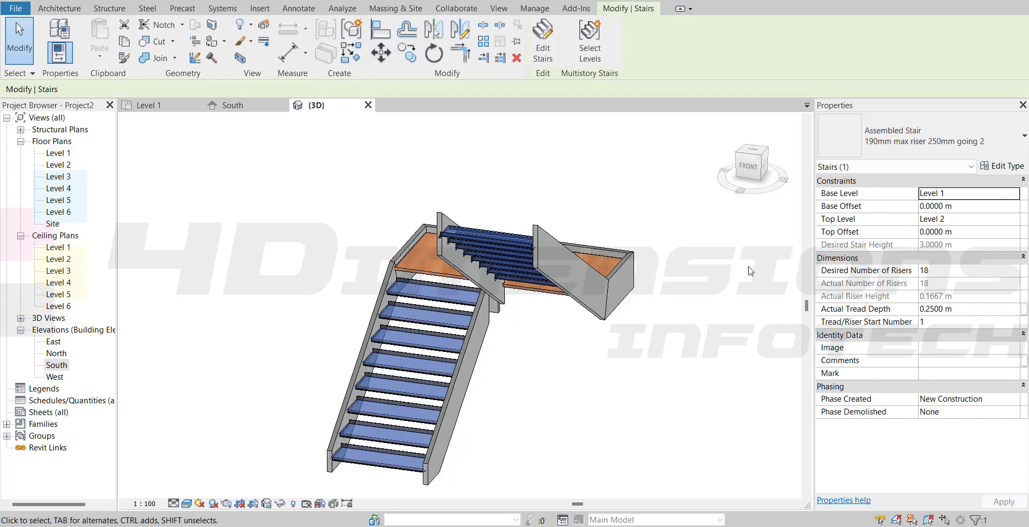
click(1001, 166)
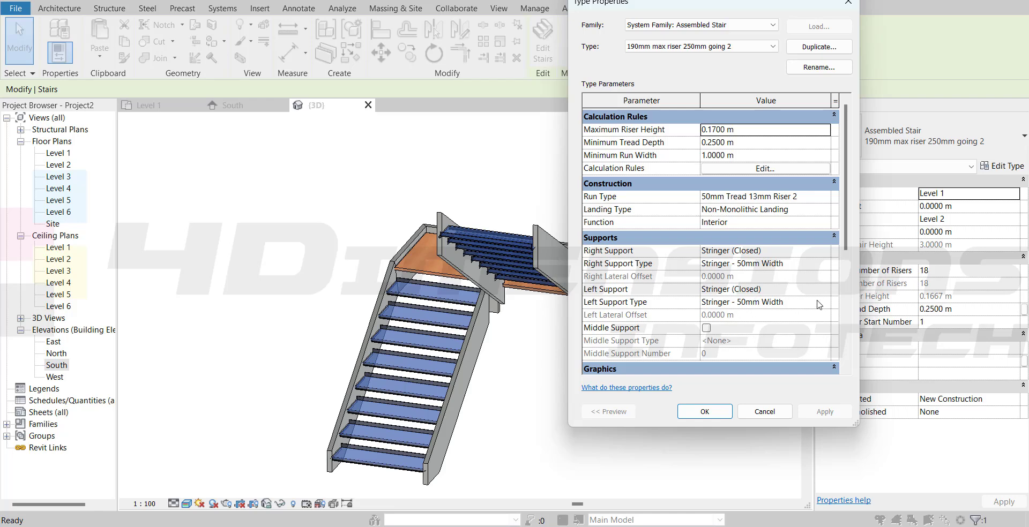
click(829, 290)
click(743, 302)
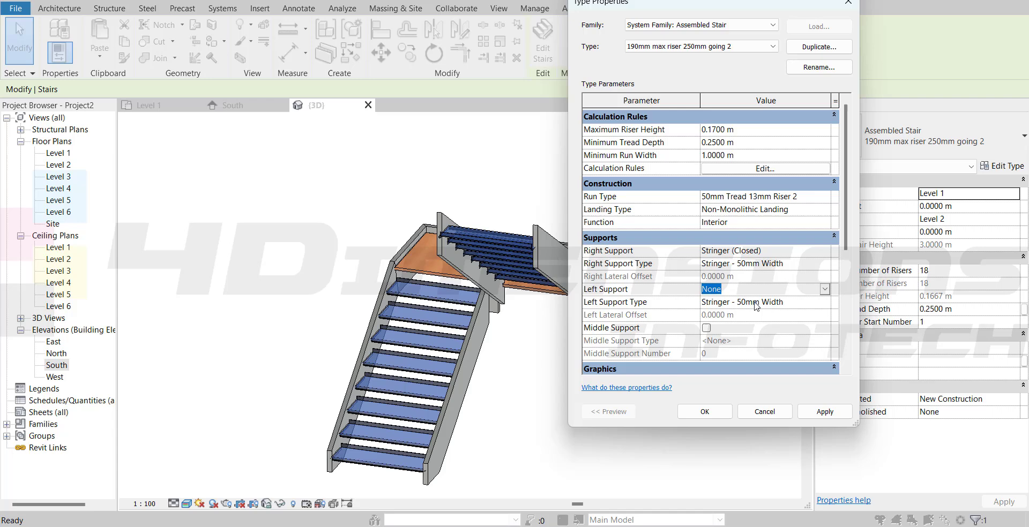
click(824, 250)
click(735, 264)
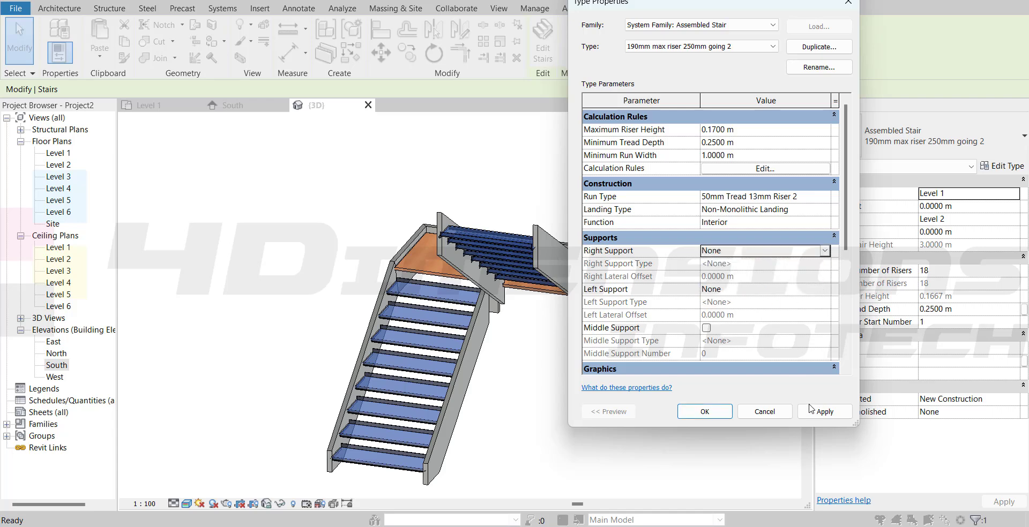
click(825, 412)
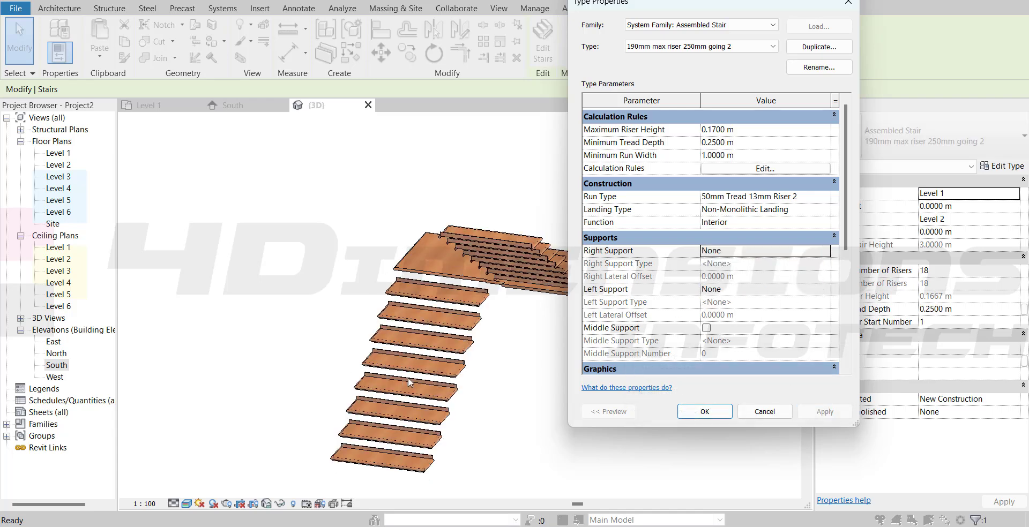
Enable the middle support in the stair type, apply it and check the carriage beneath the treads in 3D.
click(707, 328)
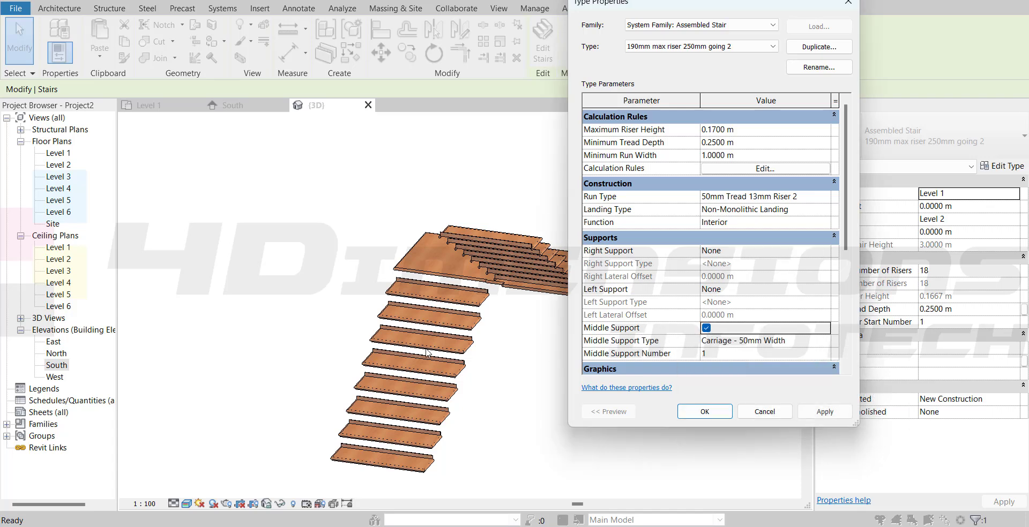
click(825, 412)
shift+middle_drag(455, 335, 558, 332)
click(558, 333)
shift+middle_drag(502, 368, 608, 321)
scroll(588, 243, up, 3)
shift+middle_drag(589, 242, 458, 292)
shift+middle_drag(449, 360, 414, 365)
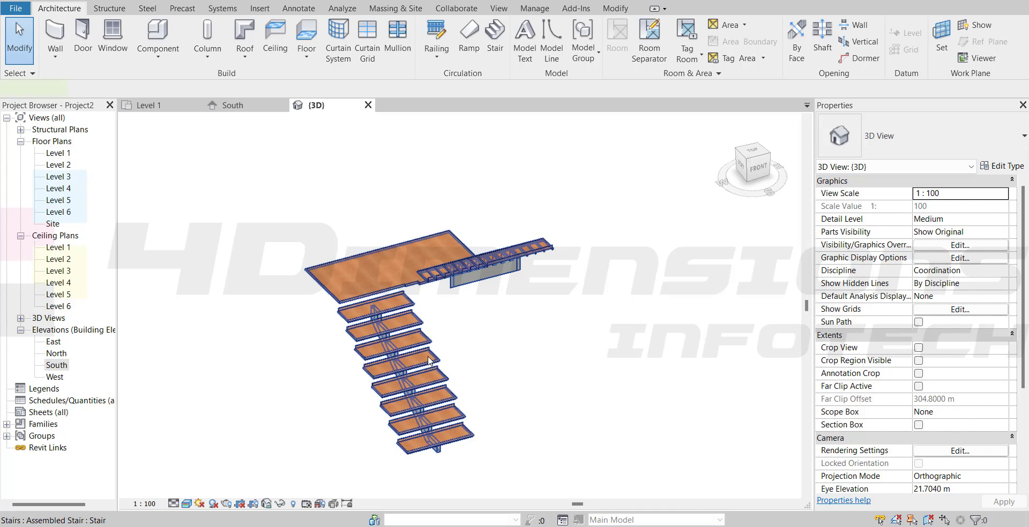
Duplicate the stair's middle support type as Carriage - 50mm Width 2 and assign it to the stair type.
click(414, 364)
click(1001, 166)
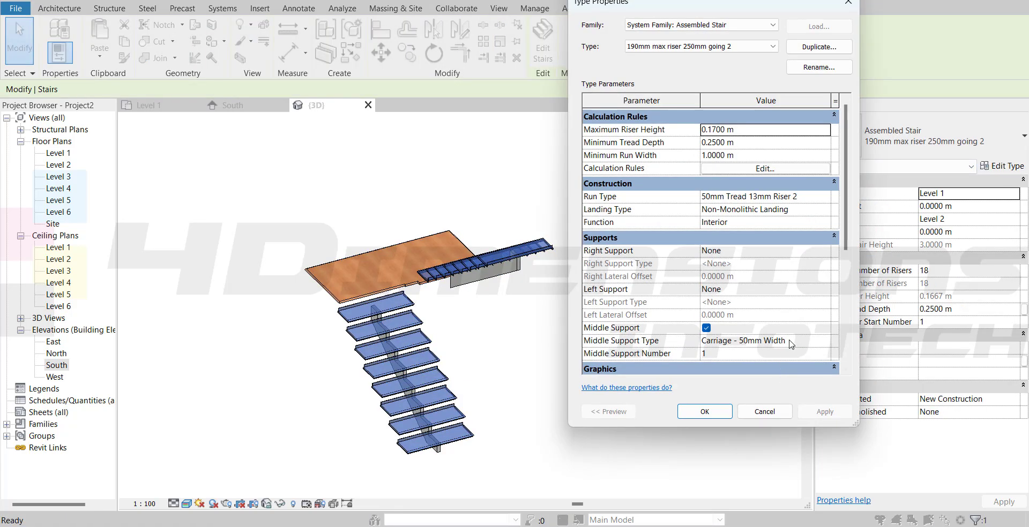
click(825, 341)
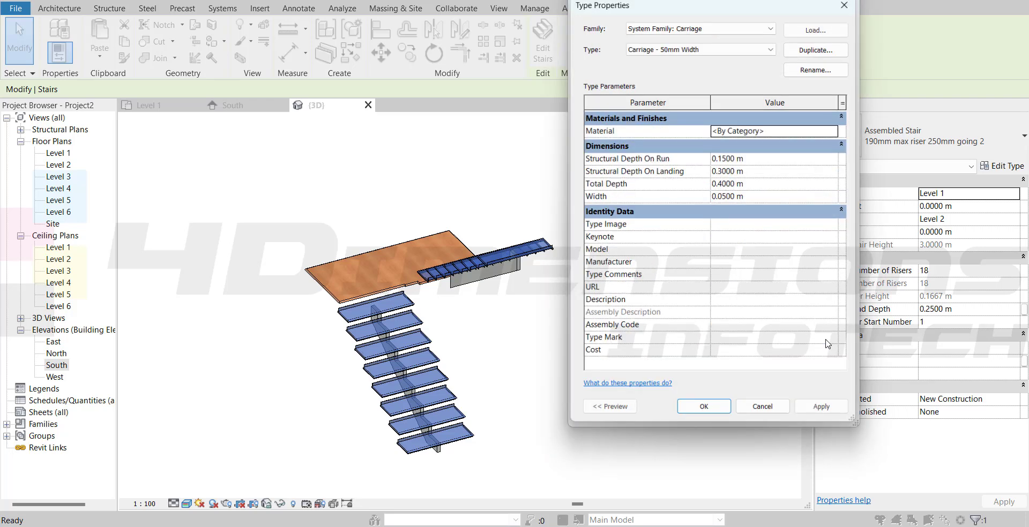
click(816, 46)
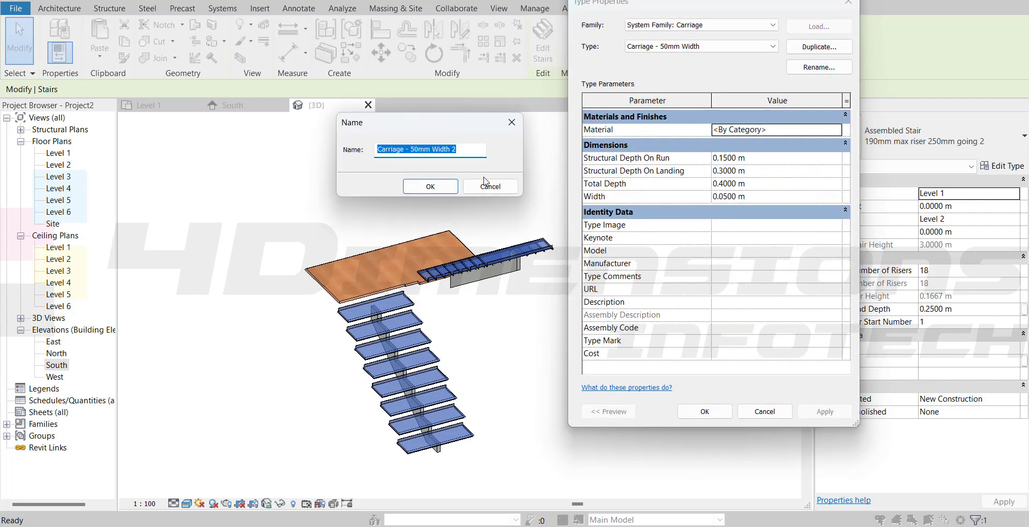
click(442, 185)
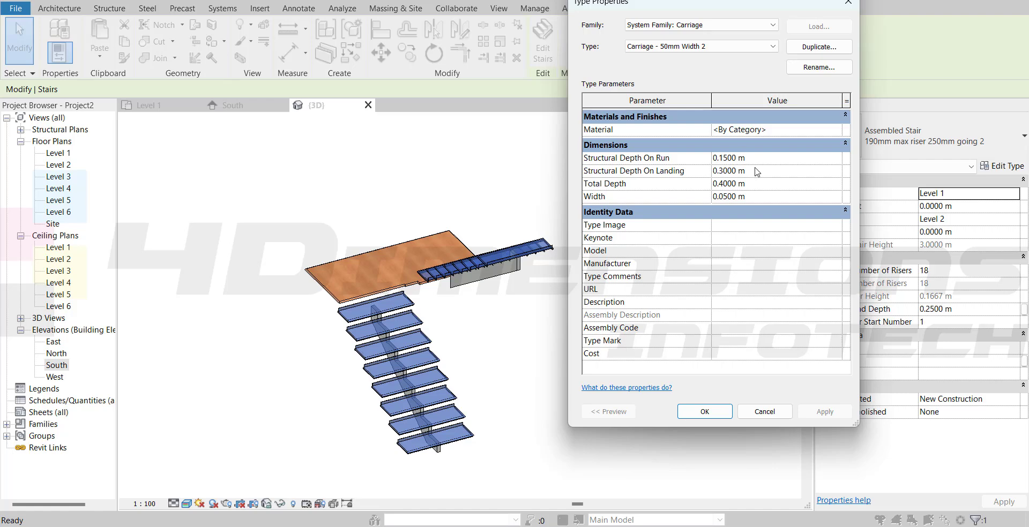
click(763, 197)
click(706, 412)
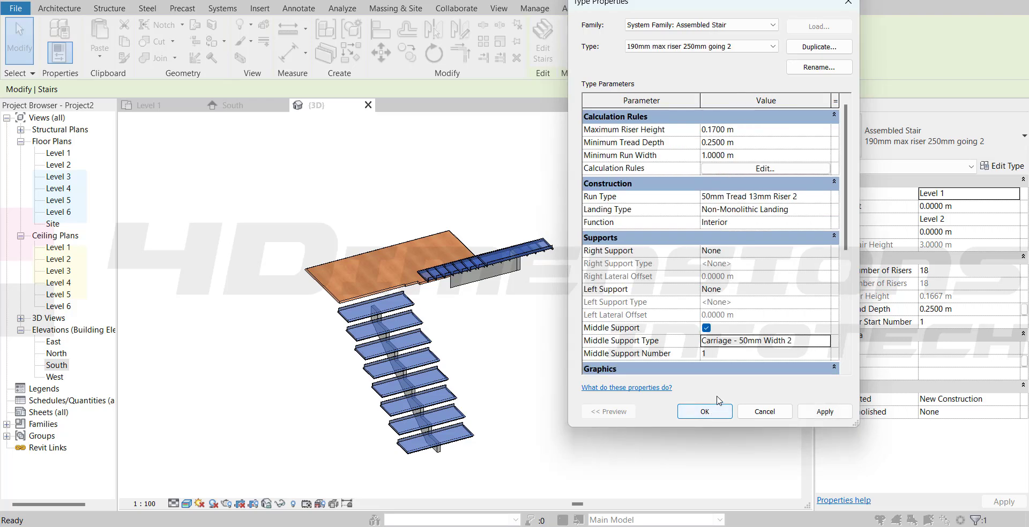
Set the stair type's middle support number to 2, apply it and check both carriages in 3D.
click(757, 355)
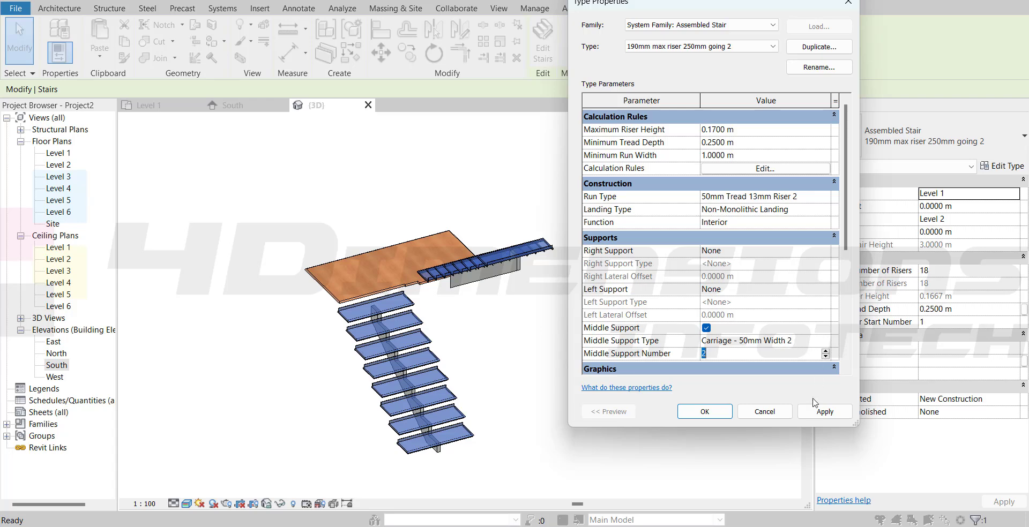
click(823, 412)
click(709, 412)
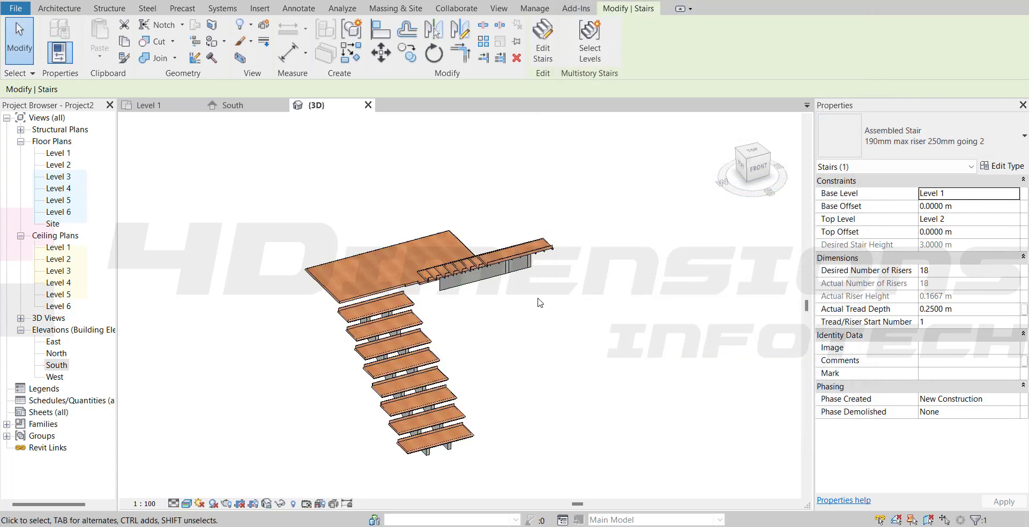
mouse_move(536, 309)
shift+middle_down()
mouse_move(467, 298)
mouse_move(400, 242)
mouse_move(360, 236)
mouse_move(280, 281)
mouse_move(471, 280)
mouse_move(586, 218)
mouse_move(369, 259)
mouse_move(376, 338)
mouse_move(561, 372)
mouse_move(525, 315)
shift+middle_up()
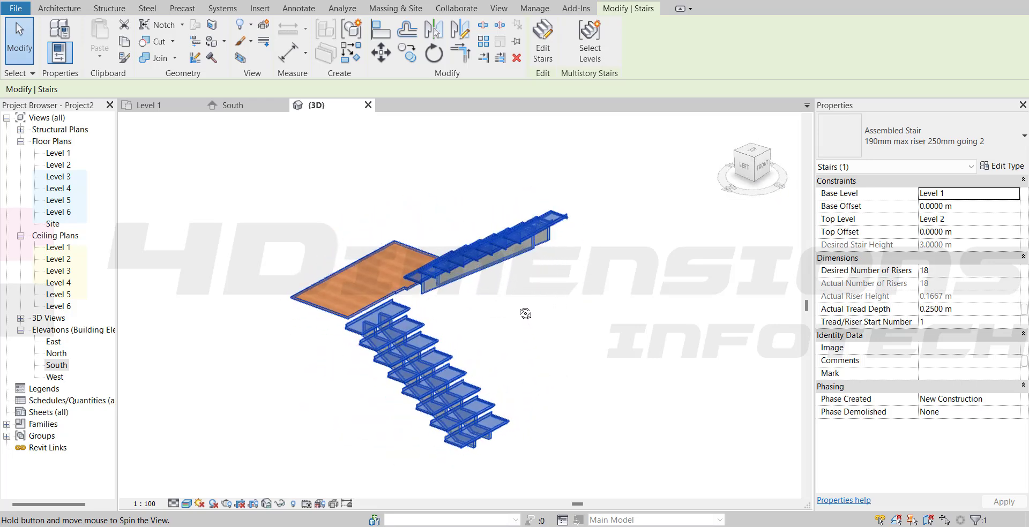
click(589, 323)
shift+middle_drag(589, 323, 508, 245)
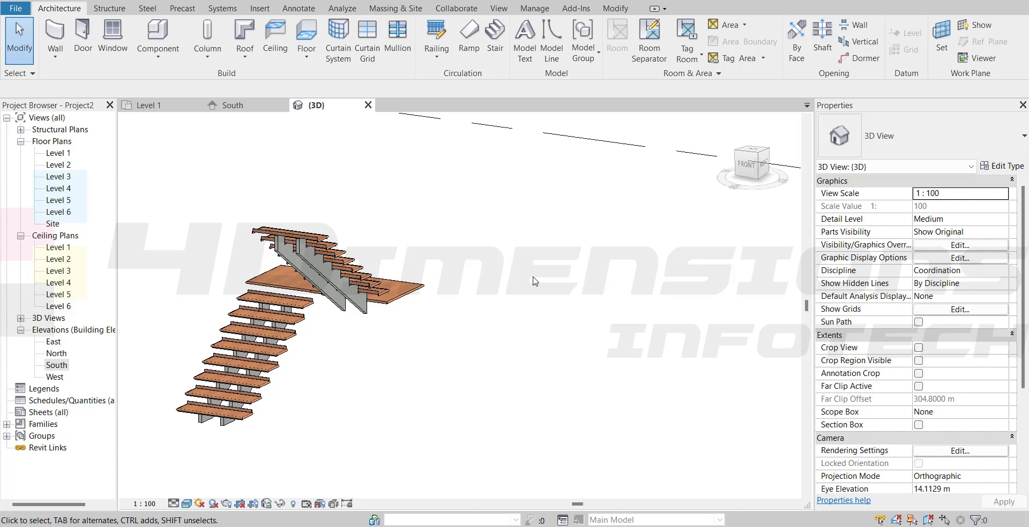
Create a rectangular Generic 150mm floor about 10.1 by 3.4 m on Level 2, east of the stair, and check it in 3D.
click(64, 154)
double_click(67, 165)
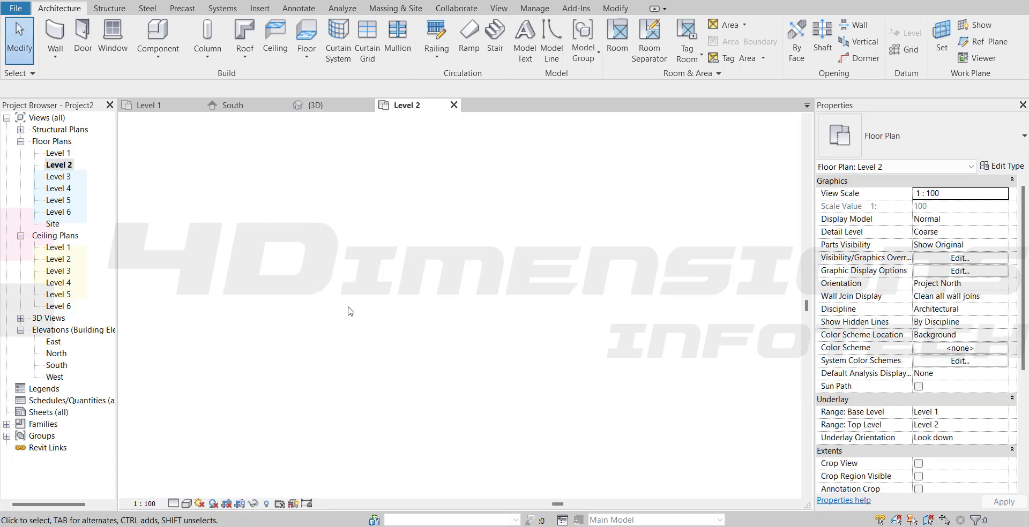
scroll(349, 311, up, 8)
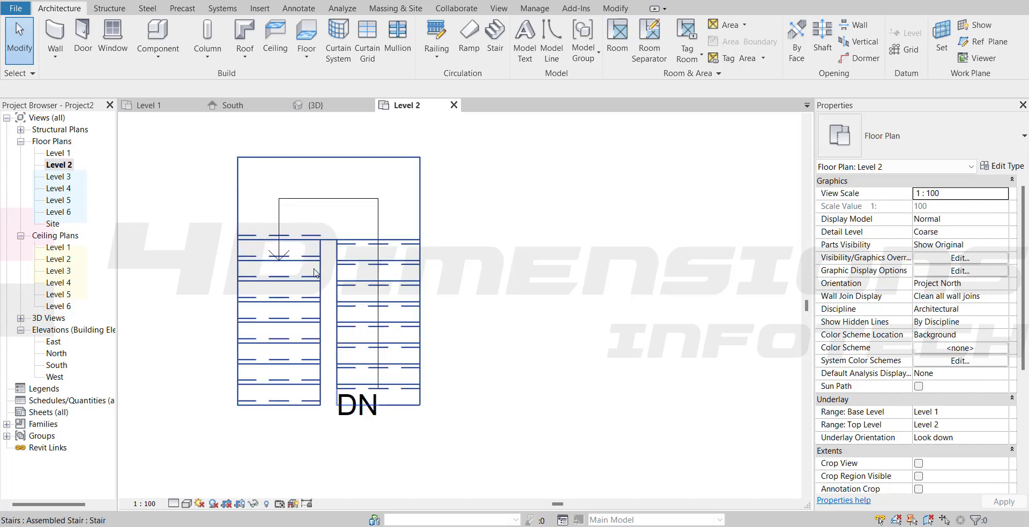
scroll(352, 300, down, 5)
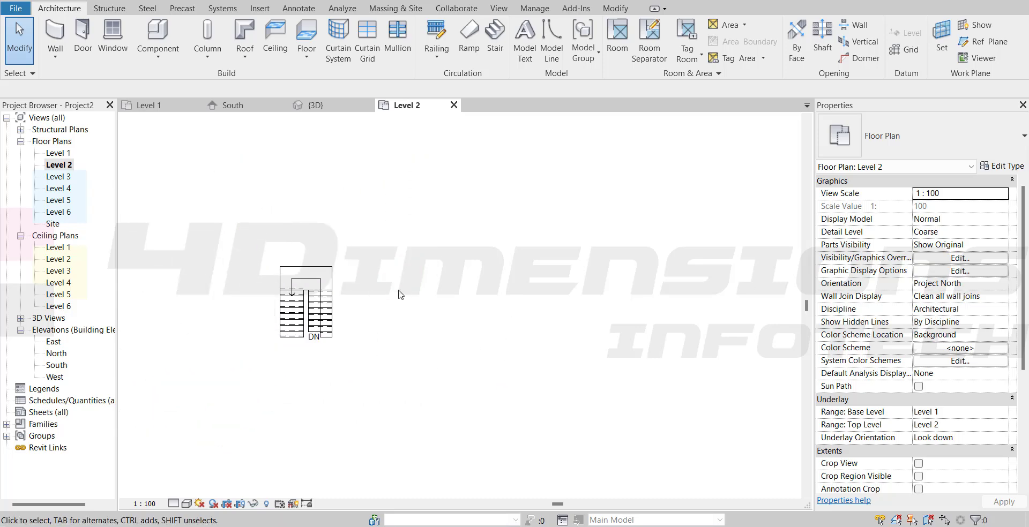
middle_drag(451, 321, 375, 317)
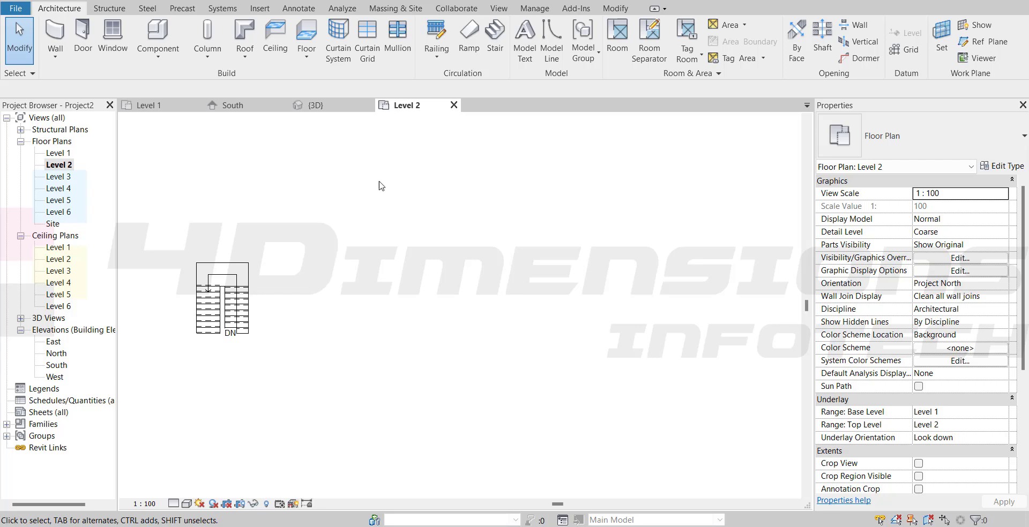
click(306, 57)
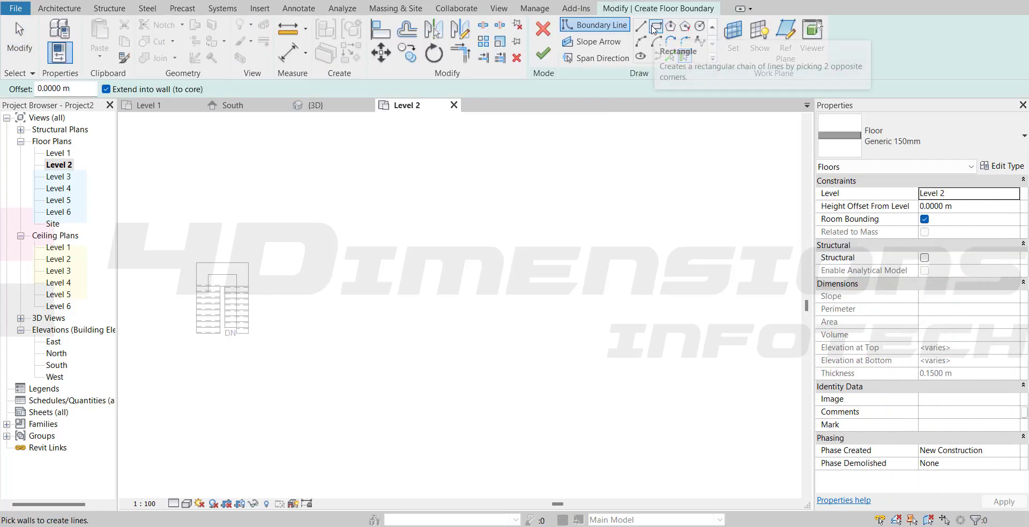
click(655, 27)
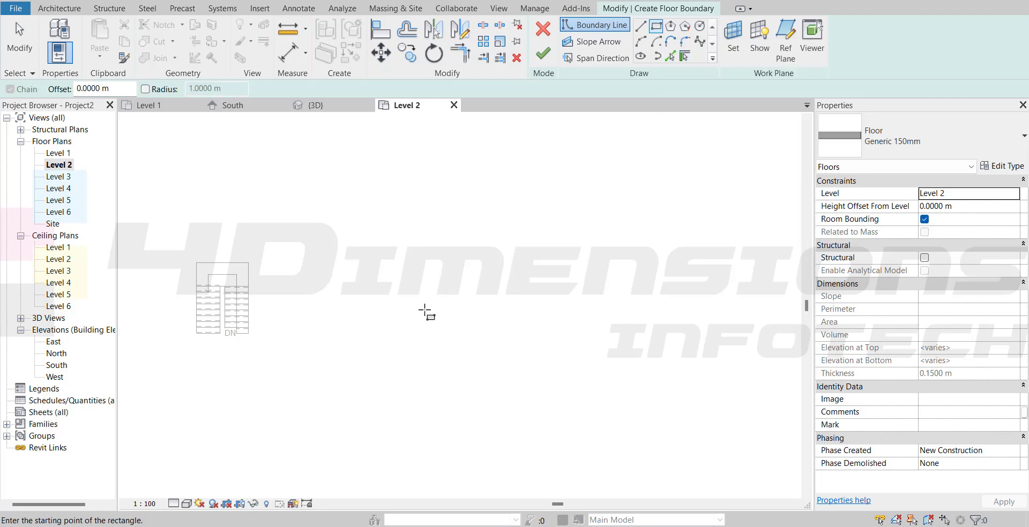
click(345, 249)
click(583, 329)
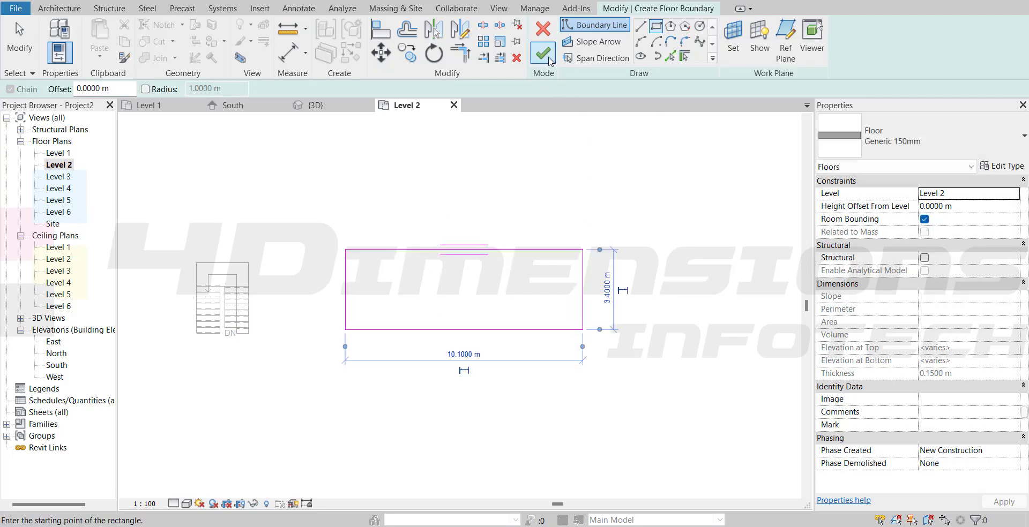
click(543, 53)
key(Escape)
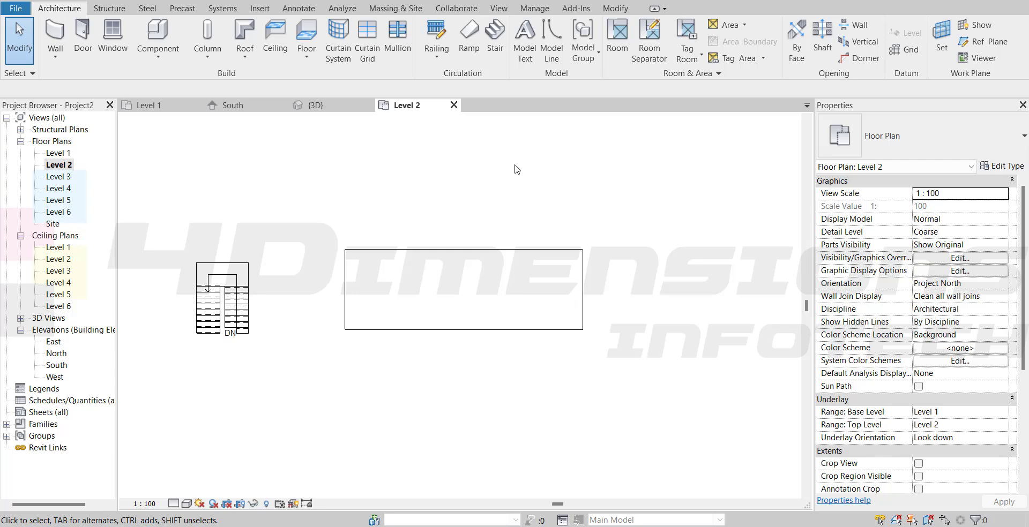
click(344, 106)
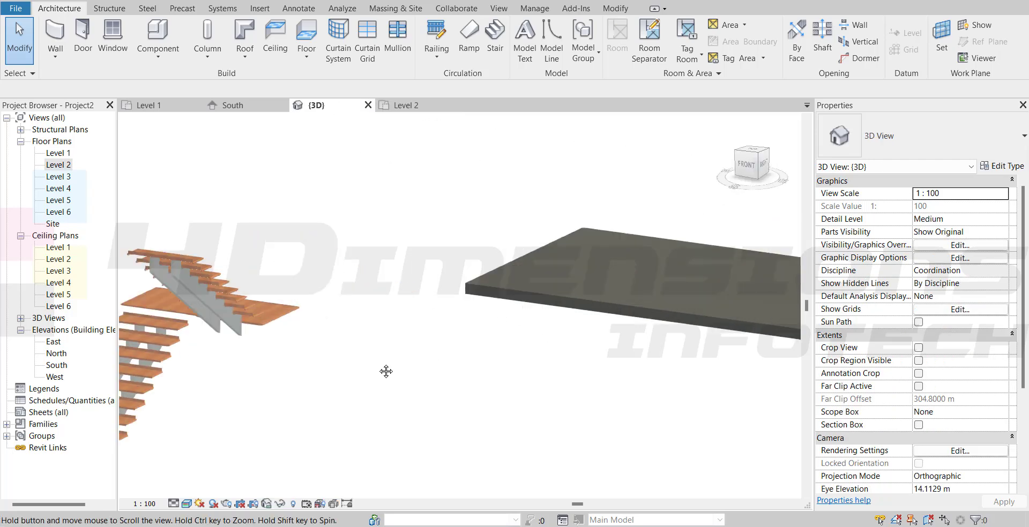
Set the Level 1 floor plan's underlay to base level Level 1 with the Look down orientation.
double_click(59, 165)
click(59, 154)
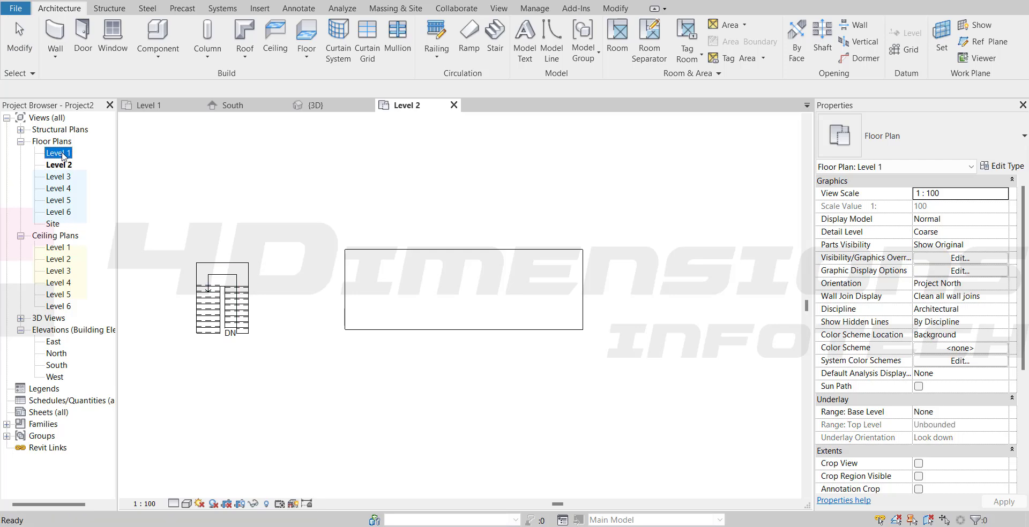
double_click(60, 153)
scroll(245, 287, down, 4)
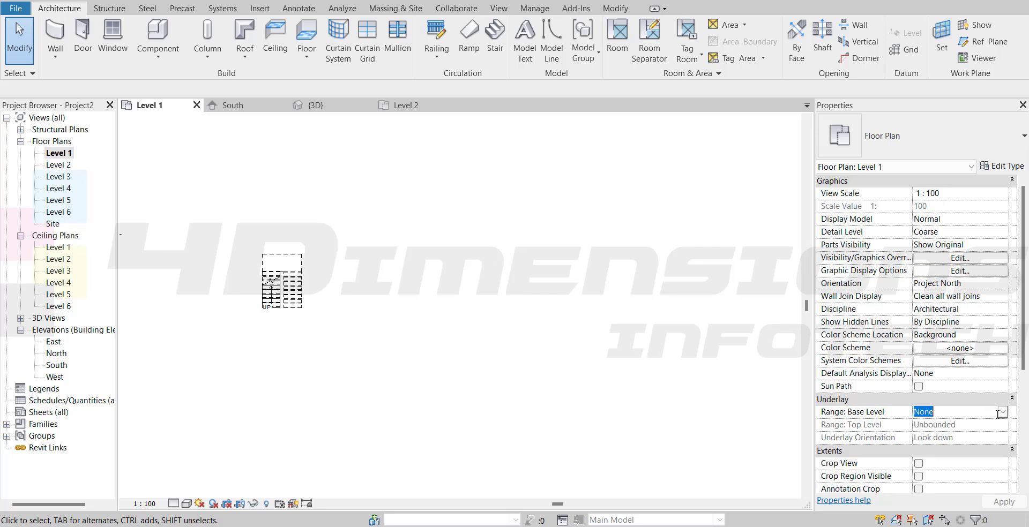
click(999, 413)
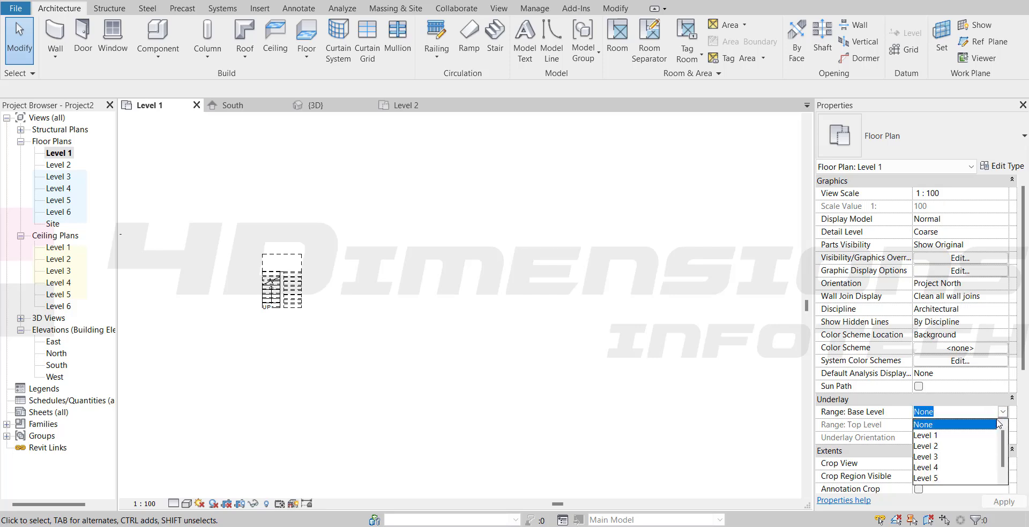
click(928, 436)
click(1000, 439)
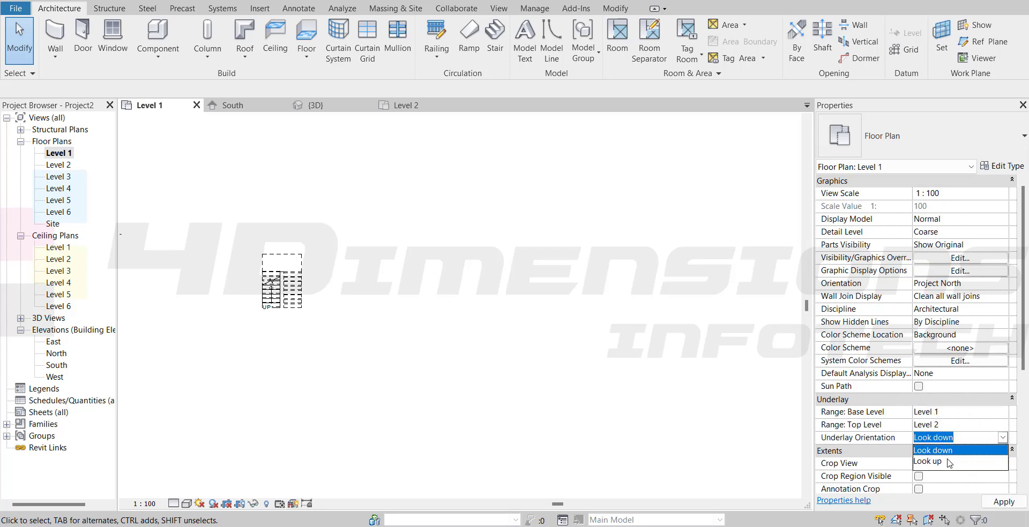
click(944, 452)
scroll(482, 281, up, 2)
middle_drag(447, 315, 376, 338)
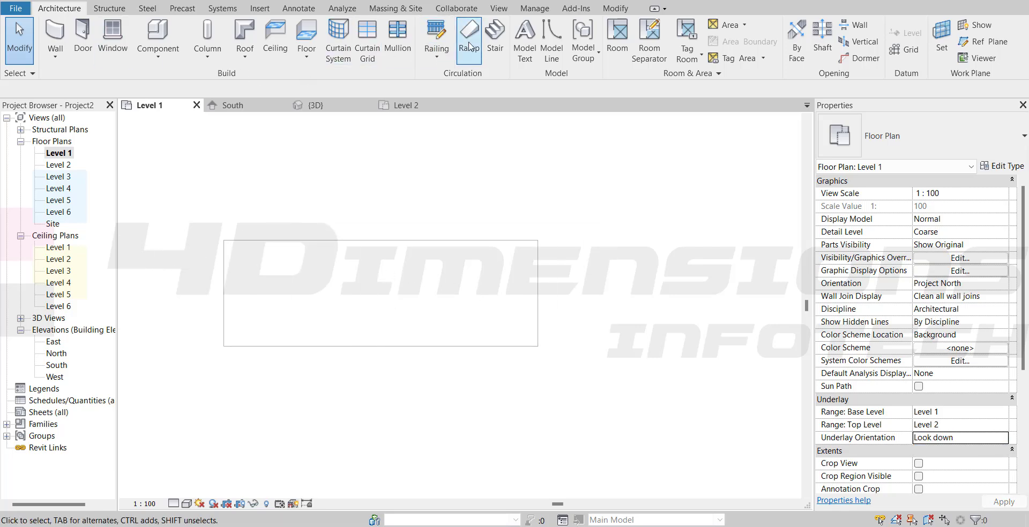
Start a new stair on Level 1 with the cast-in-place Monolithic Stair type, duplicated as Monolithic Stair 2.
click(493, 40)
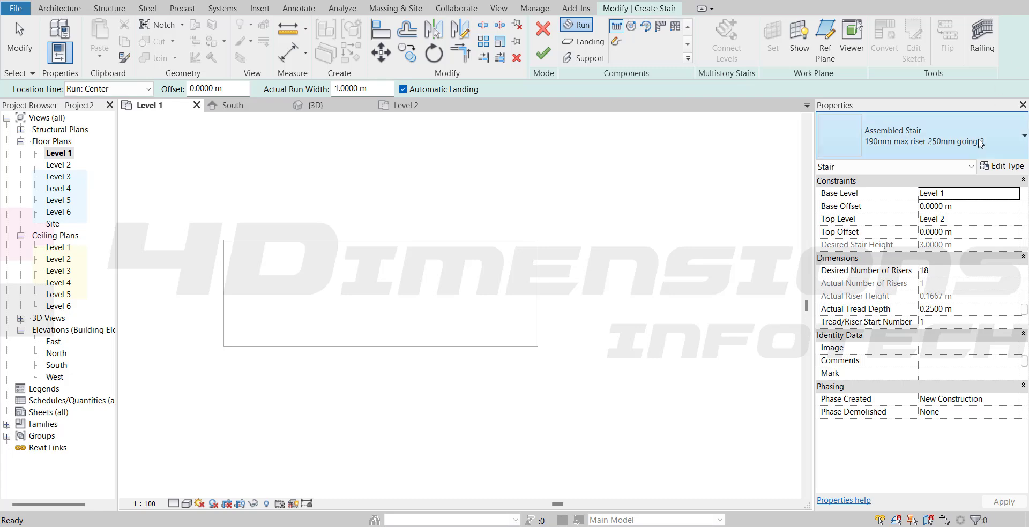
click(976, 133)
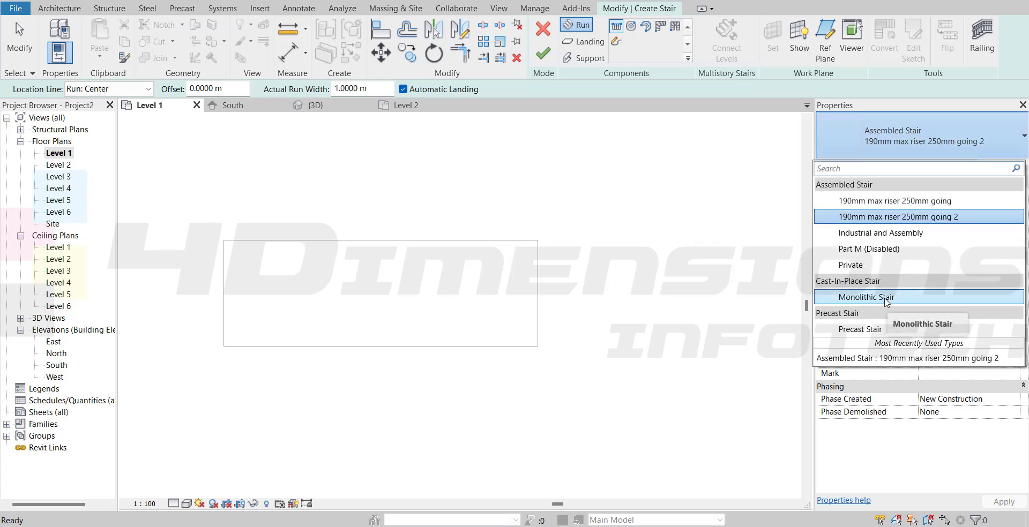
click(887, 302)
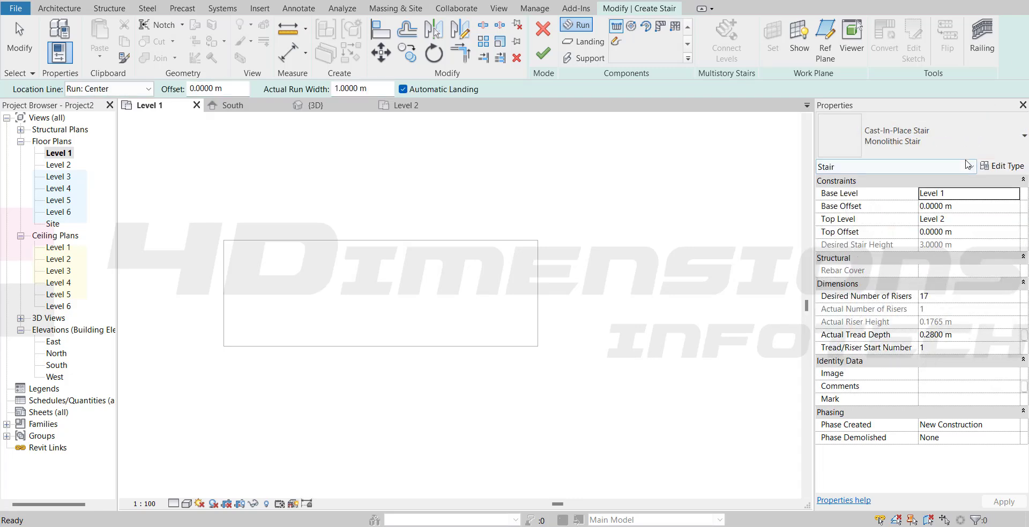
click(1004, 167)
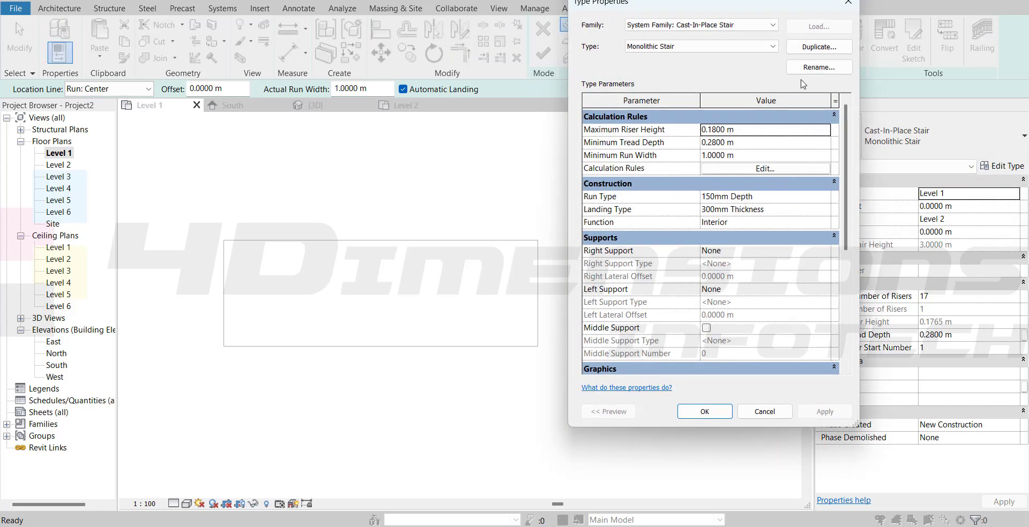
click(809, 47)
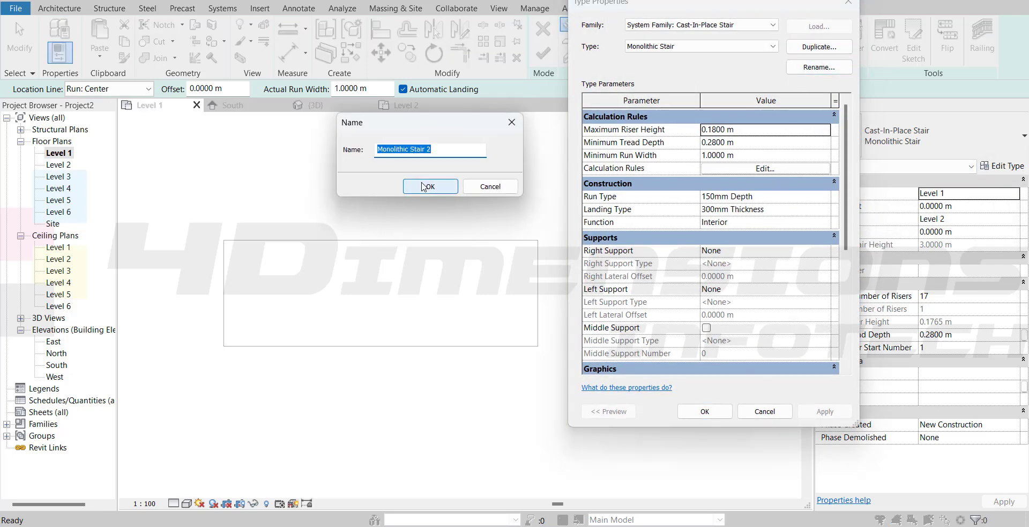
click(424, 187)
click(705, 412)
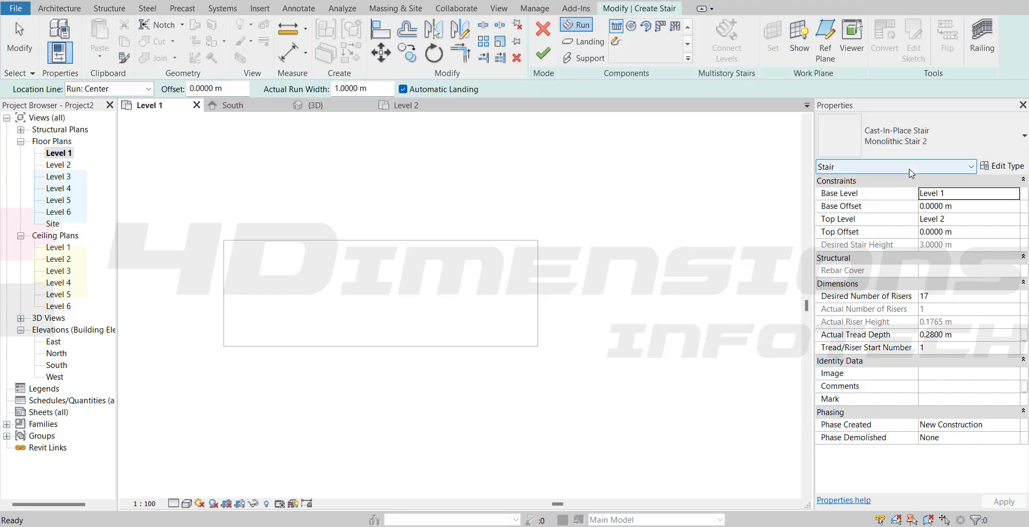
Review the new stair's run properties, including the riser options at the beginning and end of the run.
click(910, 172)
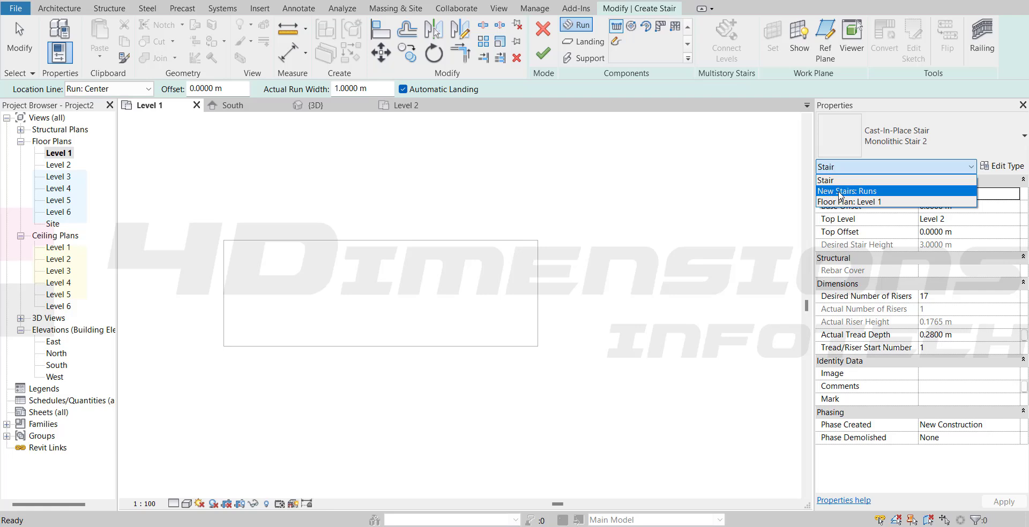
click(880, 192)
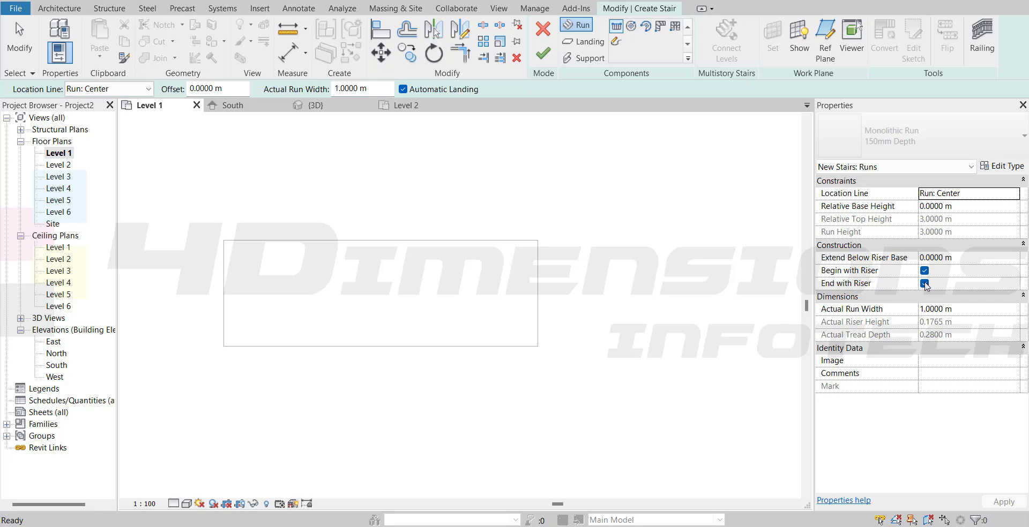
click(911, 167)
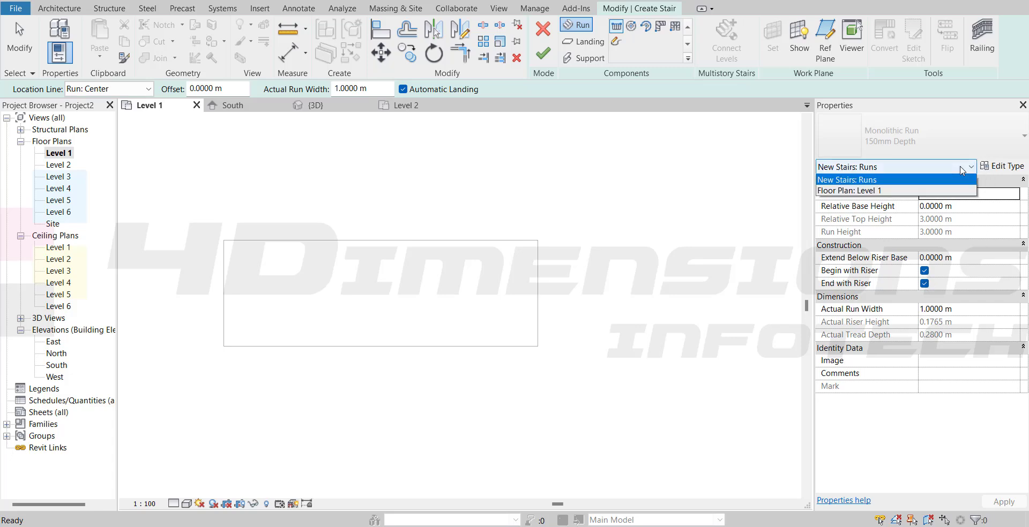
click(893, 179)
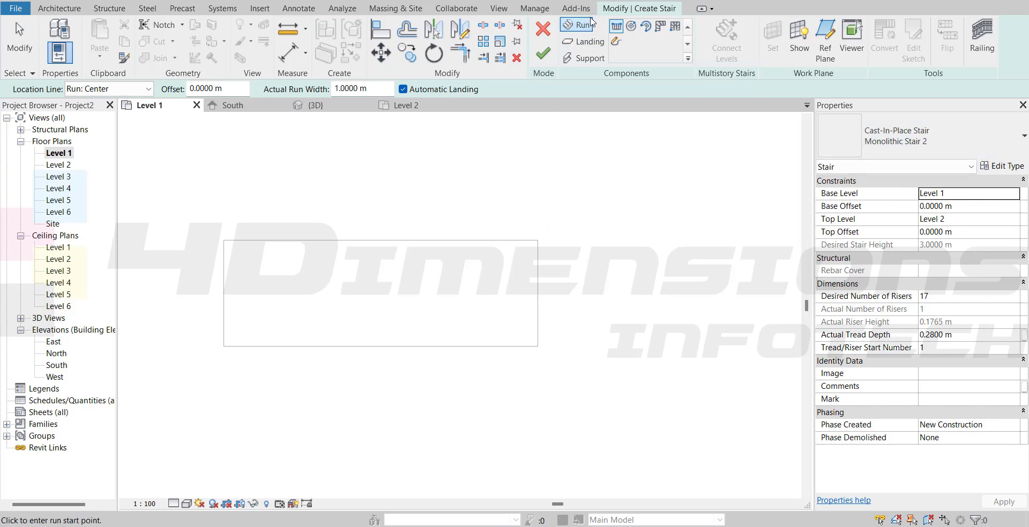
Draw a straight 17-riser run 1 m wide and about 4.48 m long, heading north below the Level 2 floor outline.
click(620, 30)
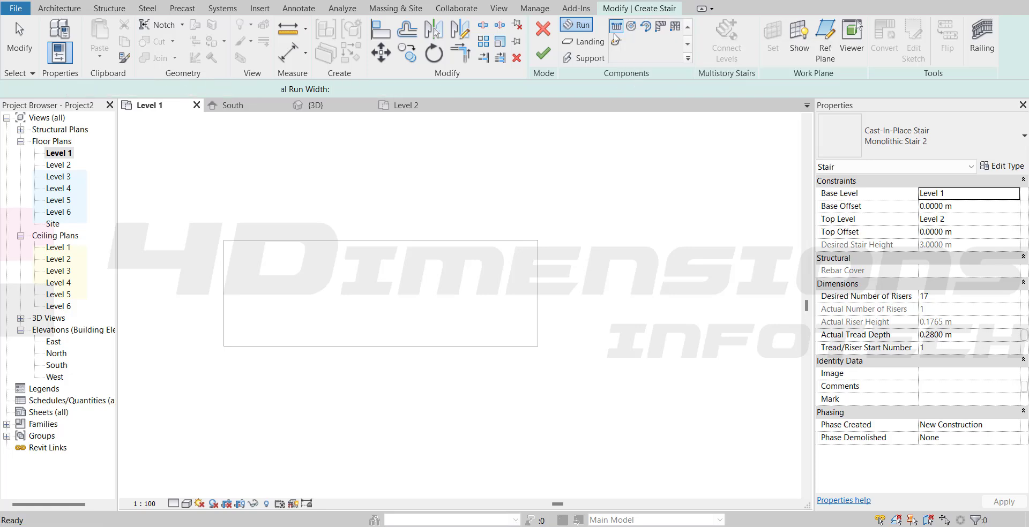
middle_drag(389, 340, 434, 181)
click(379, 384)
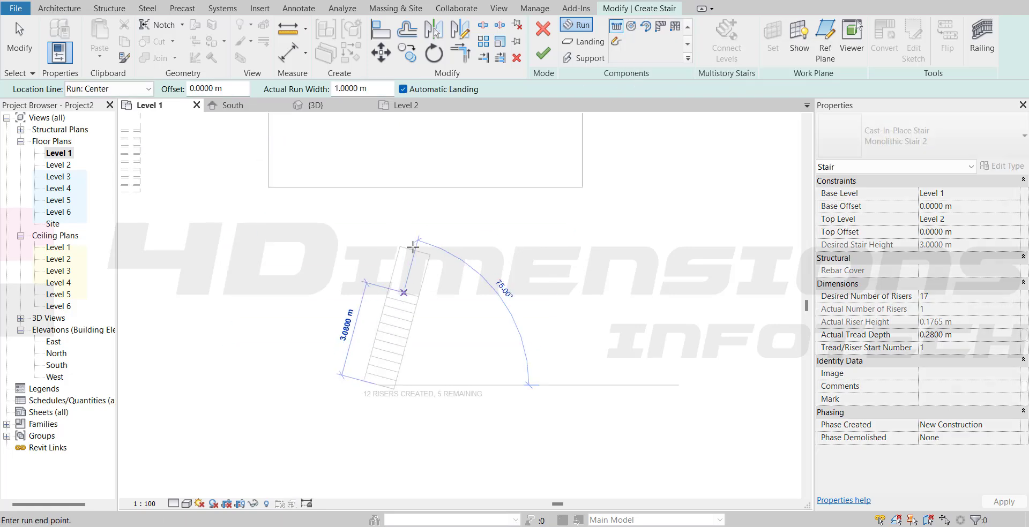
click(378, 228)
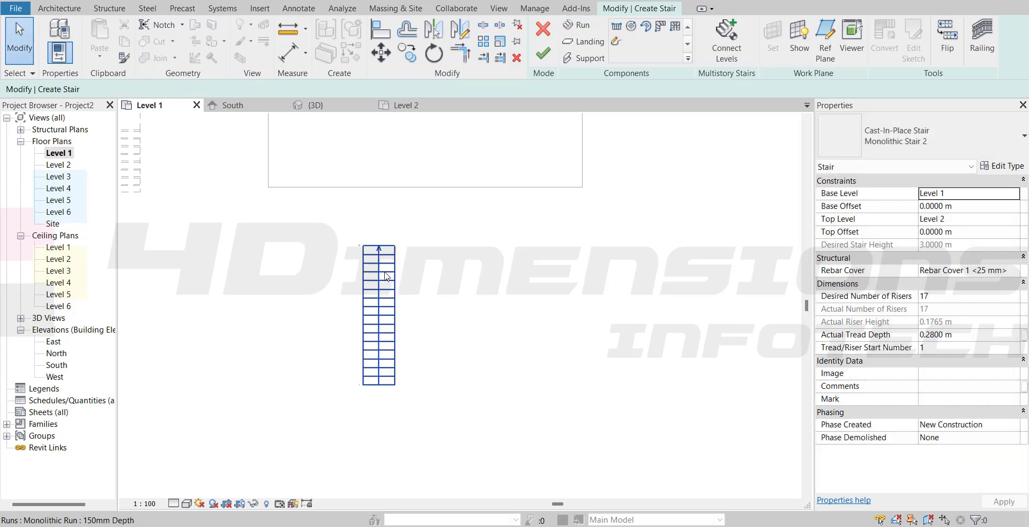
Move the run so its upper corner sits on the floor's south edge and finish the stair.
drag(387, 262, 390, 185)
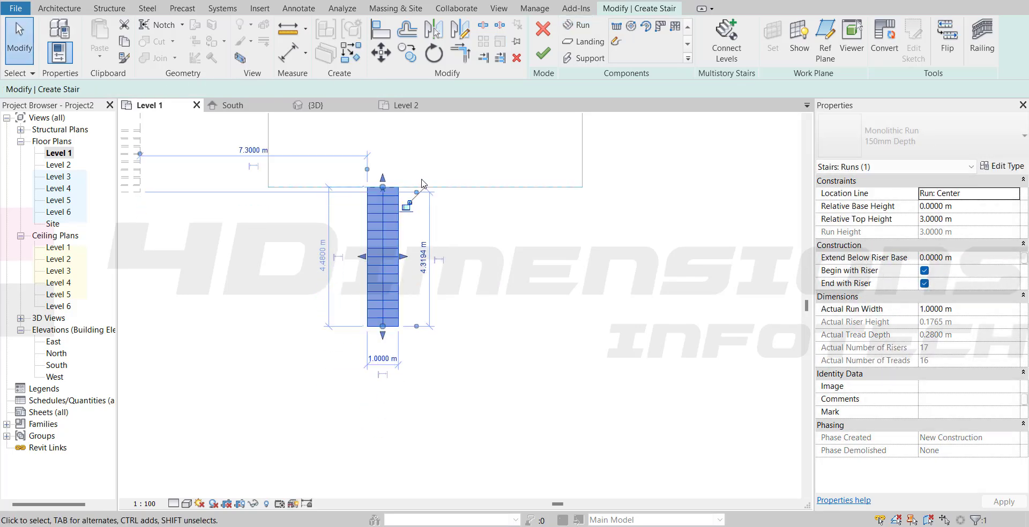
scroll(390, 183, up, 3)
drag(373, 273, 357, 325)
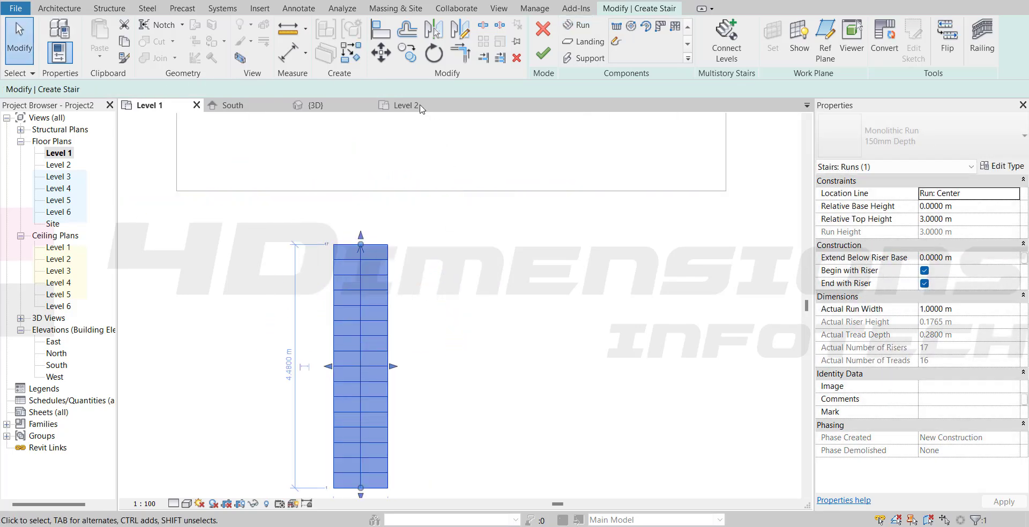
click(383, 54)
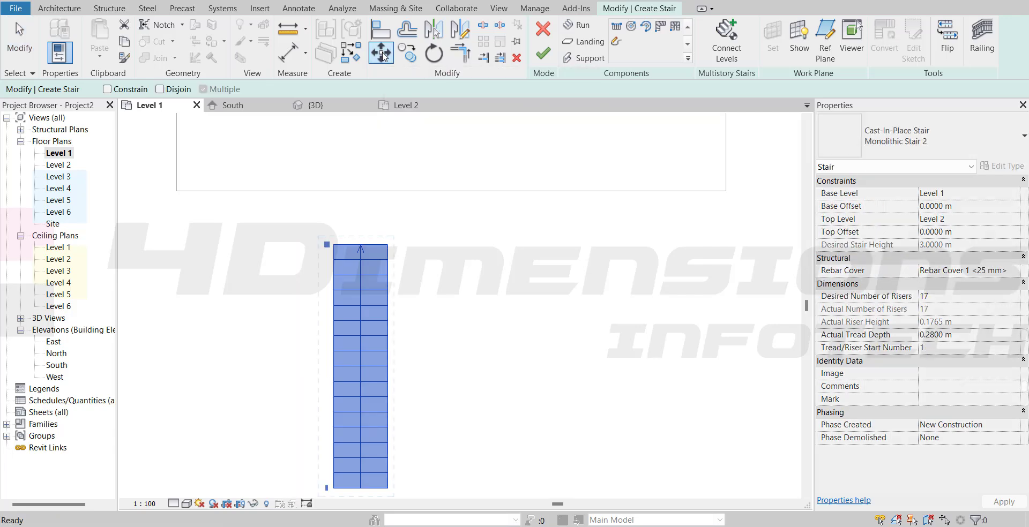
click(387, 245)
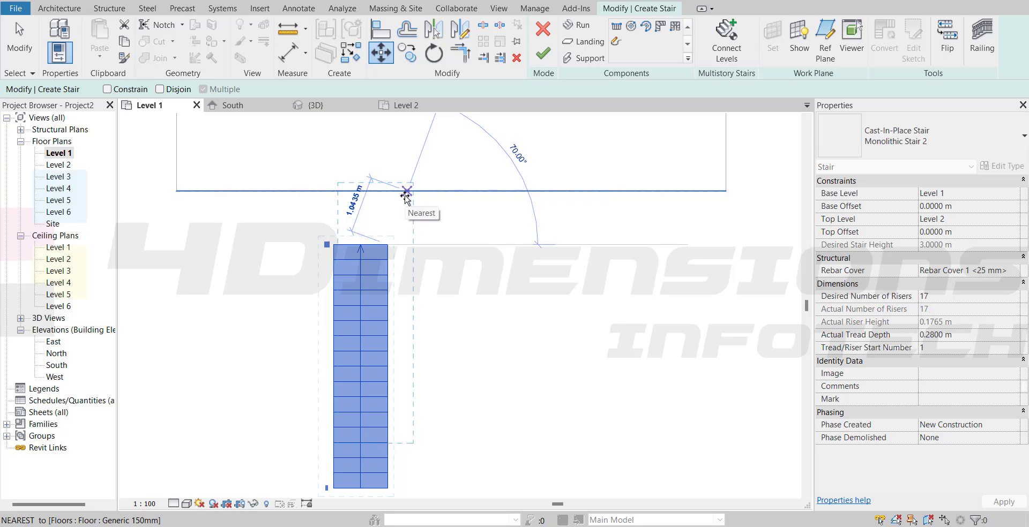
click(407, 191)
scroll(456, 217, down, 1)
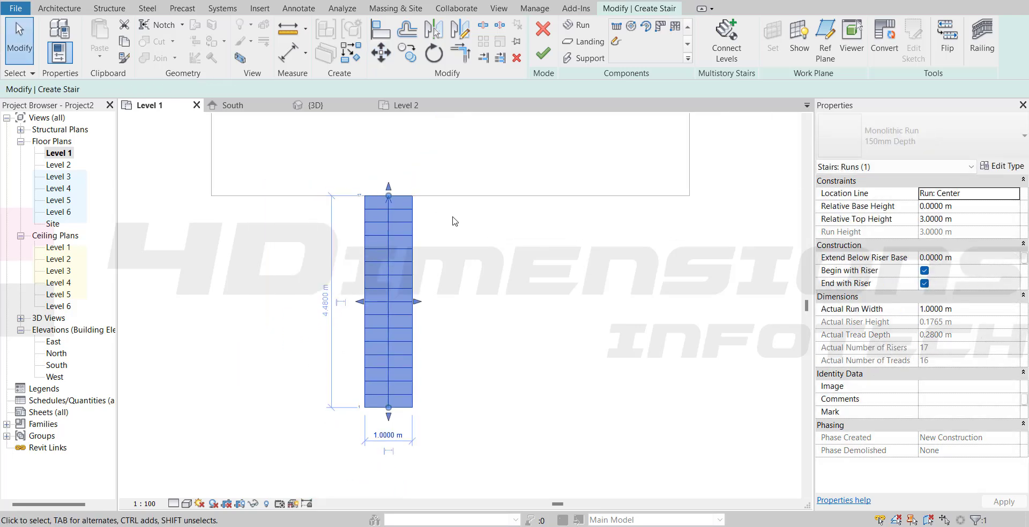
key(Escape)
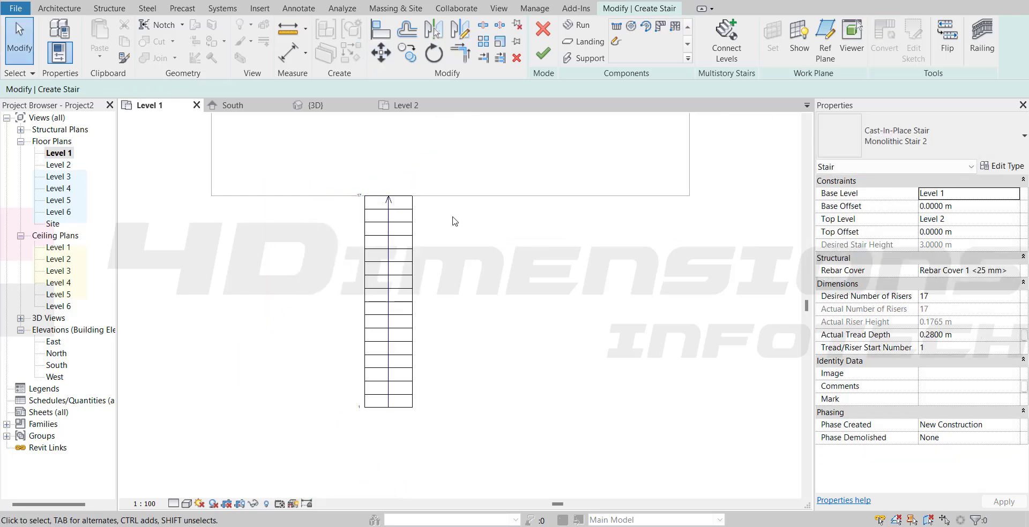
click(542, 55)
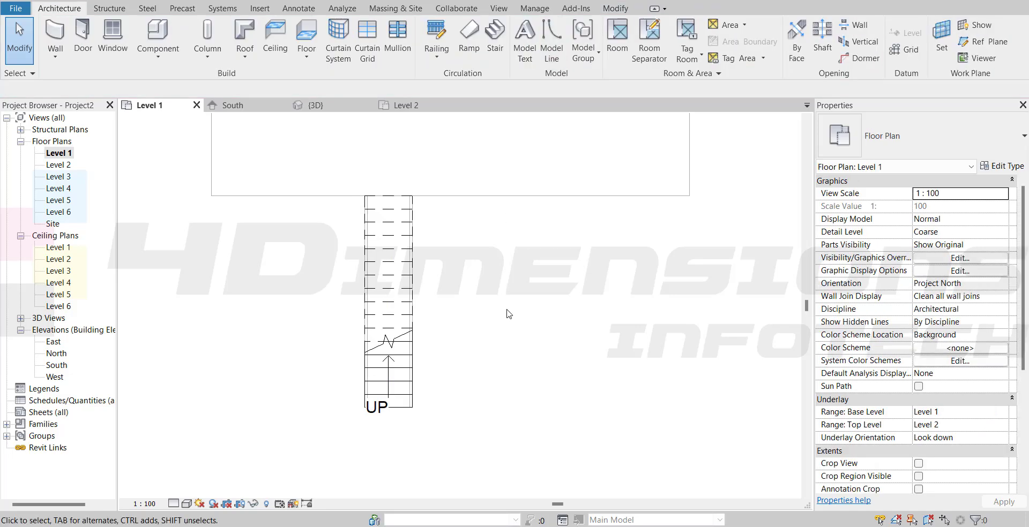
Examine in 3D how the stair's top step meets the Level 2 floor edge and review the stair's properties.
click(346, 107)
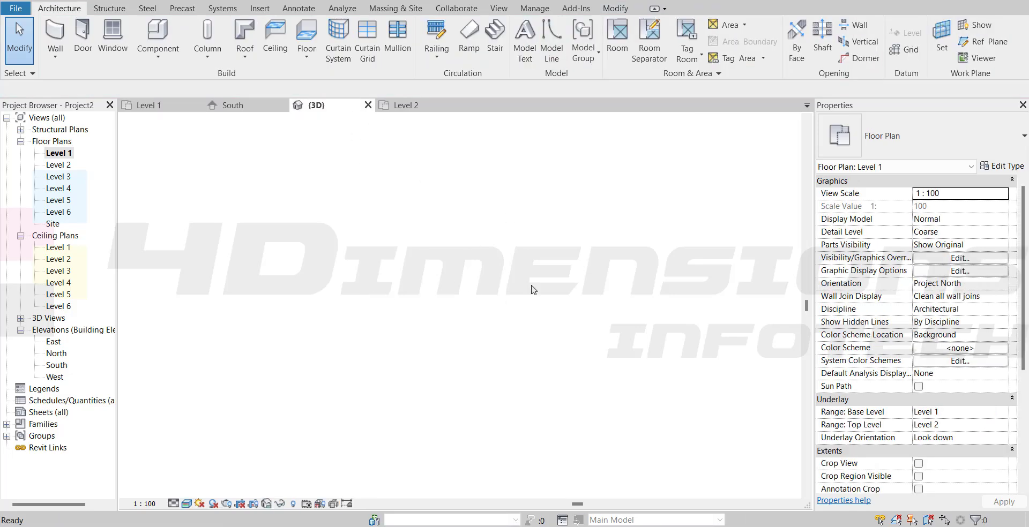
scroll(529, 305, up, 8)
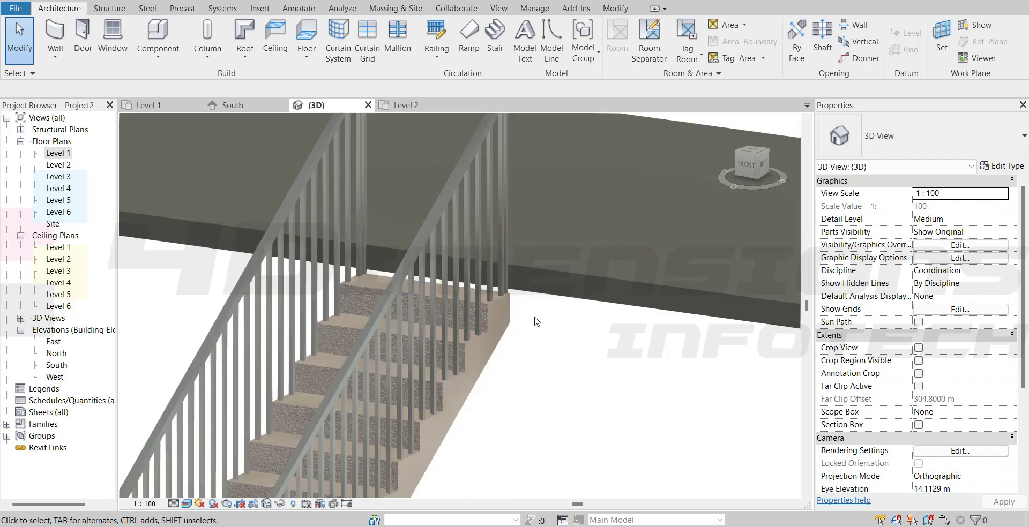
scroll(423, 250, down, 2)
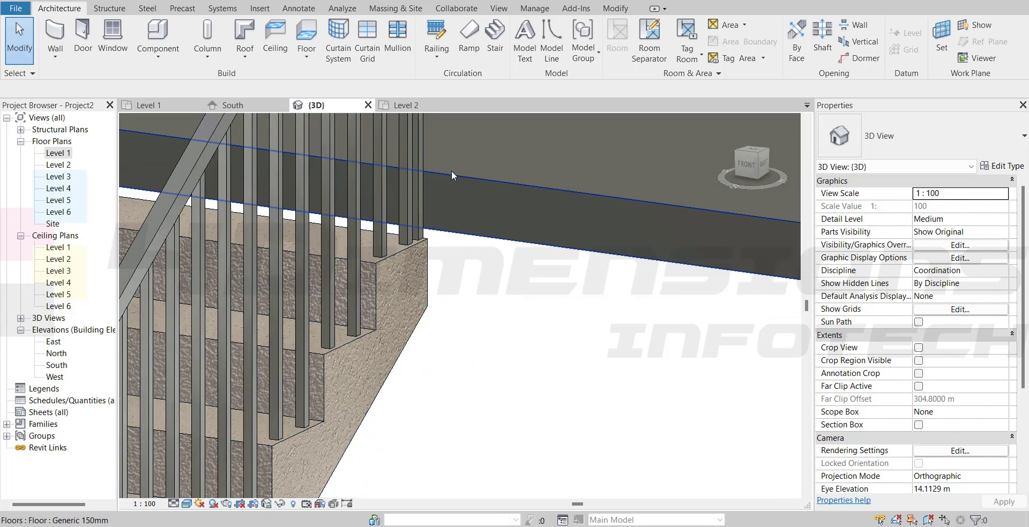
scroll(463, 317, down, 1)
scroll(477, 216, down, 2)
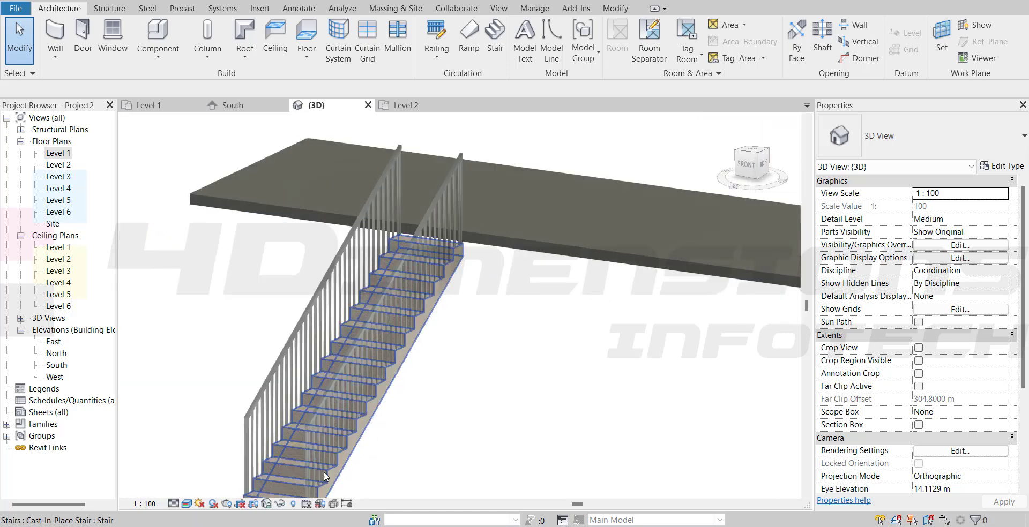
middle_drag(323, 472, 346, 291)
scroll(347, 326, up, 2)
scroll(404, 382, up, 1)
middle_drag(404, 382, 386, 490)
scroll(418, 298, down, 1)
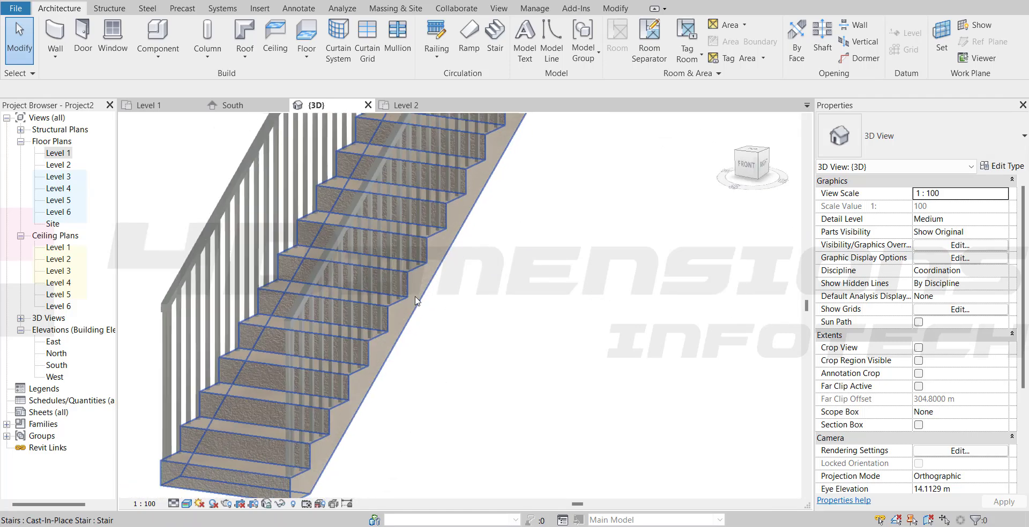
scroll(418, 298, down, 1)
middle_drag(418, 299, 386, 483)
scroll(465, 256, up, 2)
scroll(465, 257, up, 3)
scroll(466, 257, down, 3)
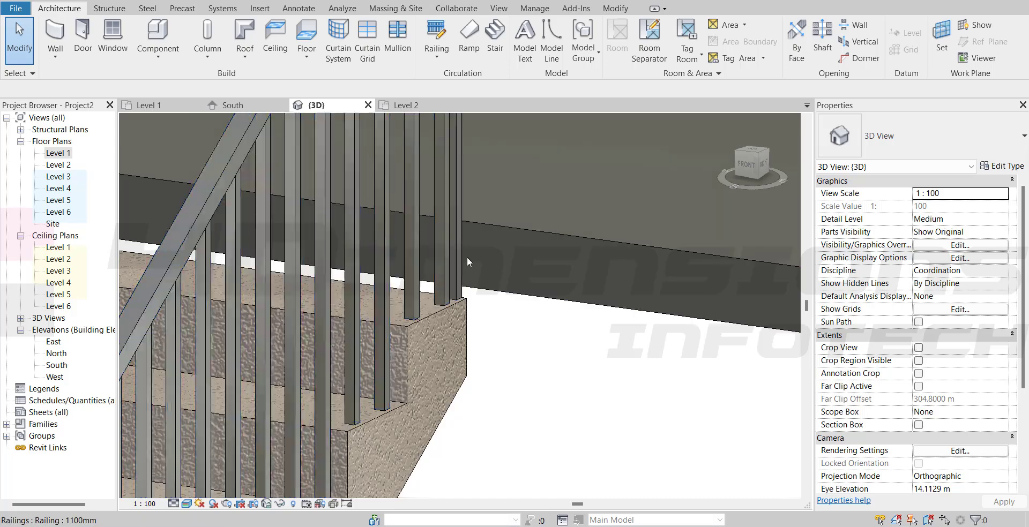
scroll(469, 268, up, 1)
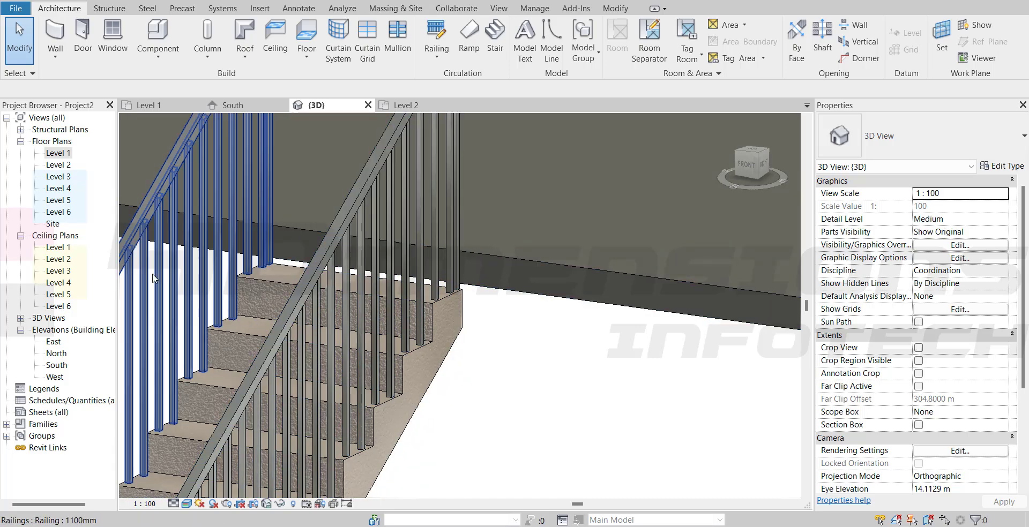
click(416, 353)
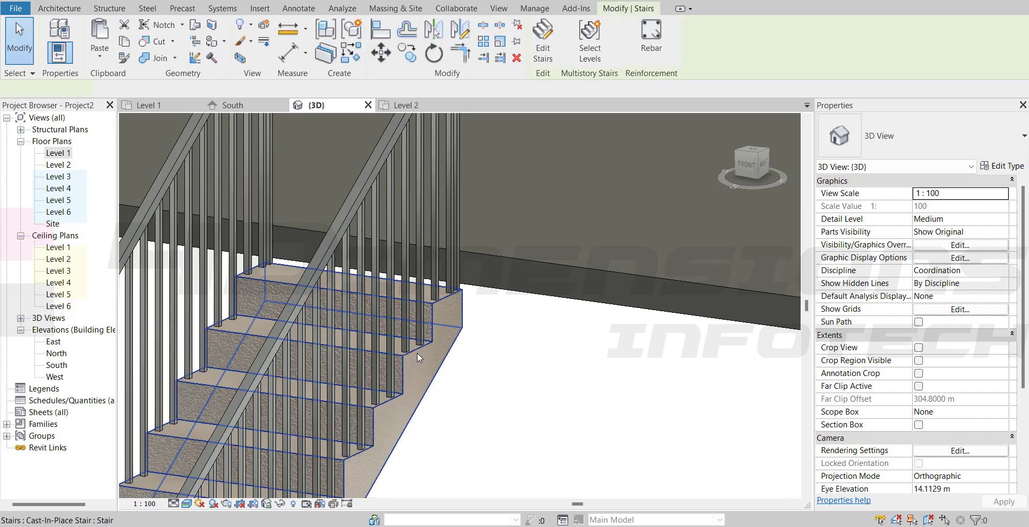
click(886, 171)
click(887, 172)
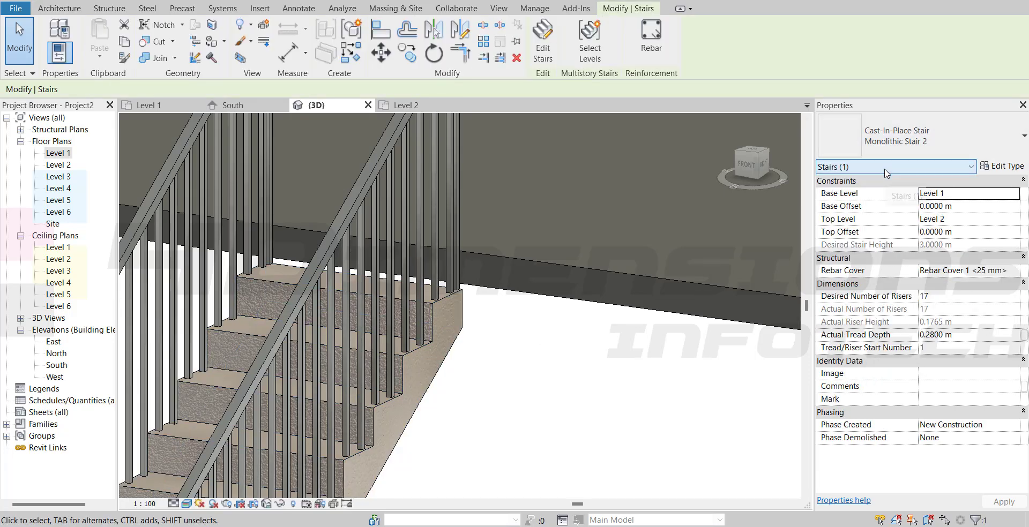
click(498, 386)
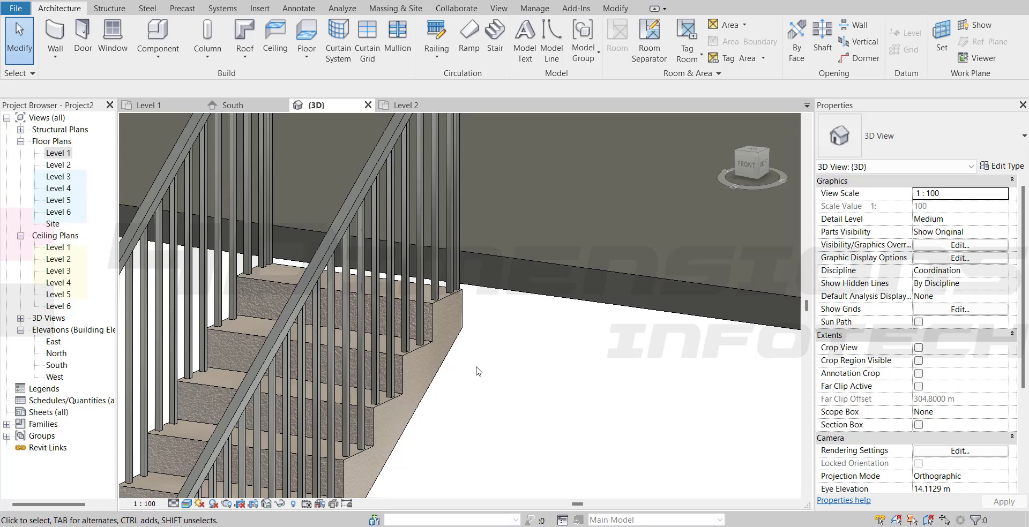
Delete the straight monolithic stair from the Level 1 floor plan.
double_click(60, 154)
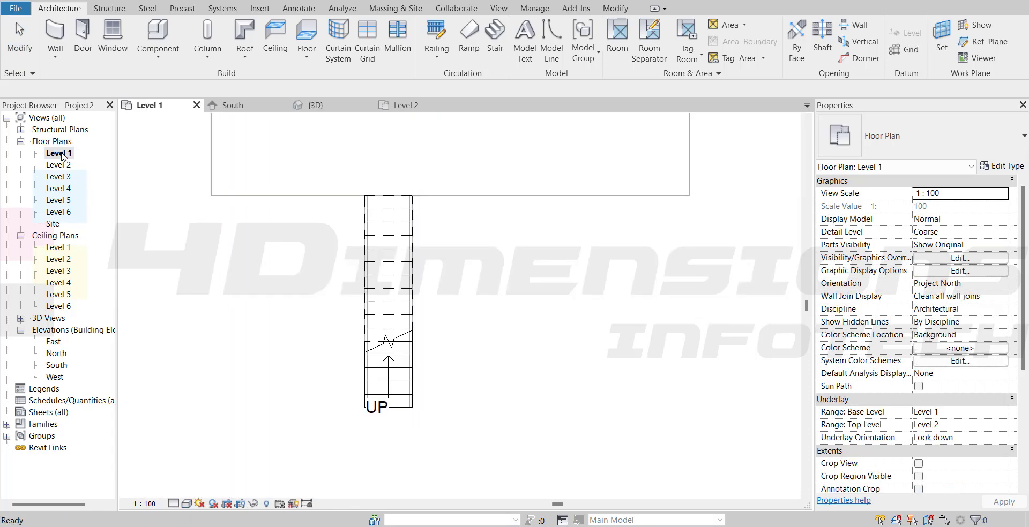
click(603, 315)
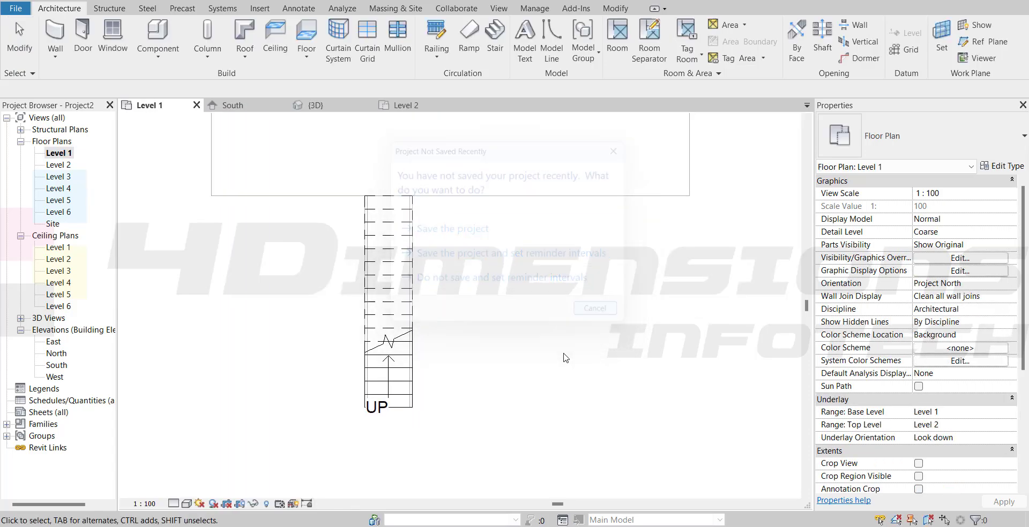
click(397, 308)
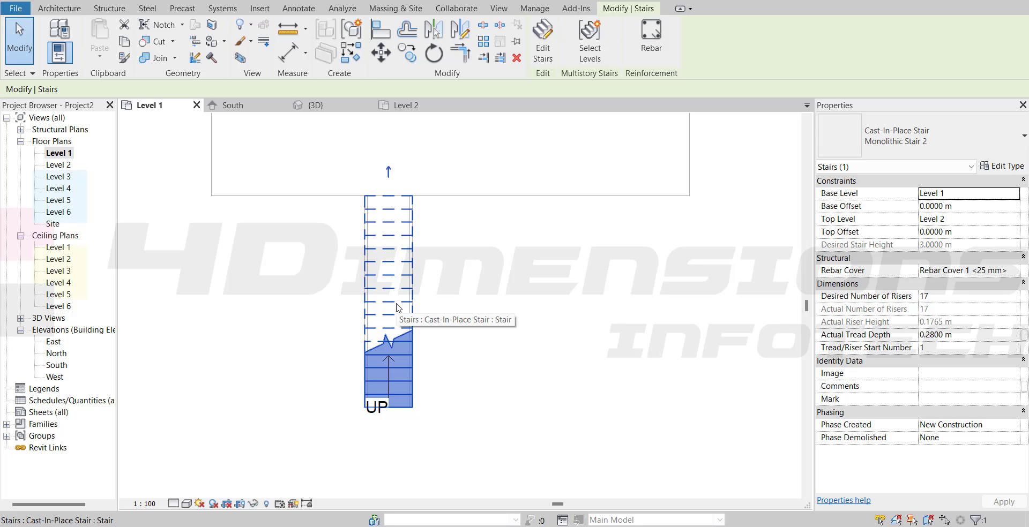
key(Delete)
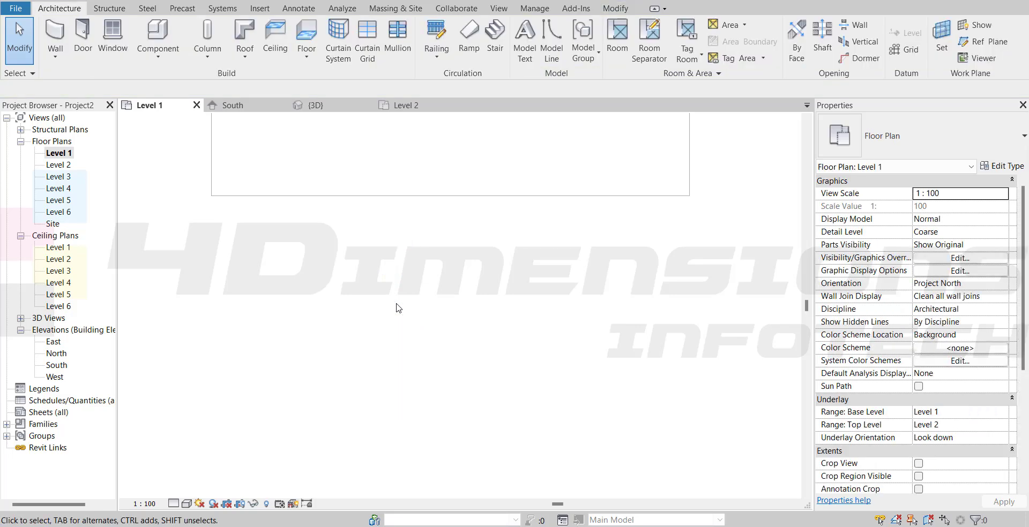
Start a new Monolithic Stair 2 on Level 1 with End with Riser turned off for its runs.
click(496, 32)
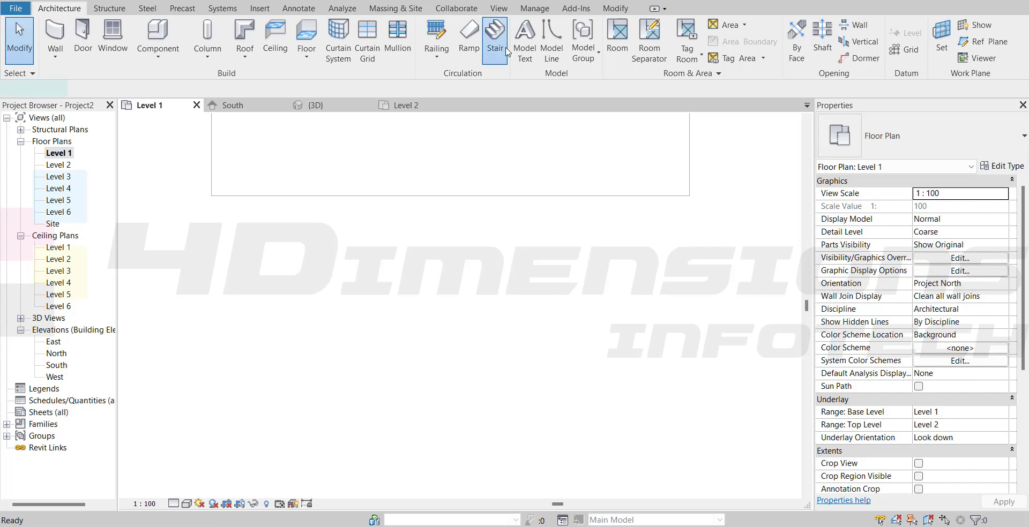
click(879, 167)
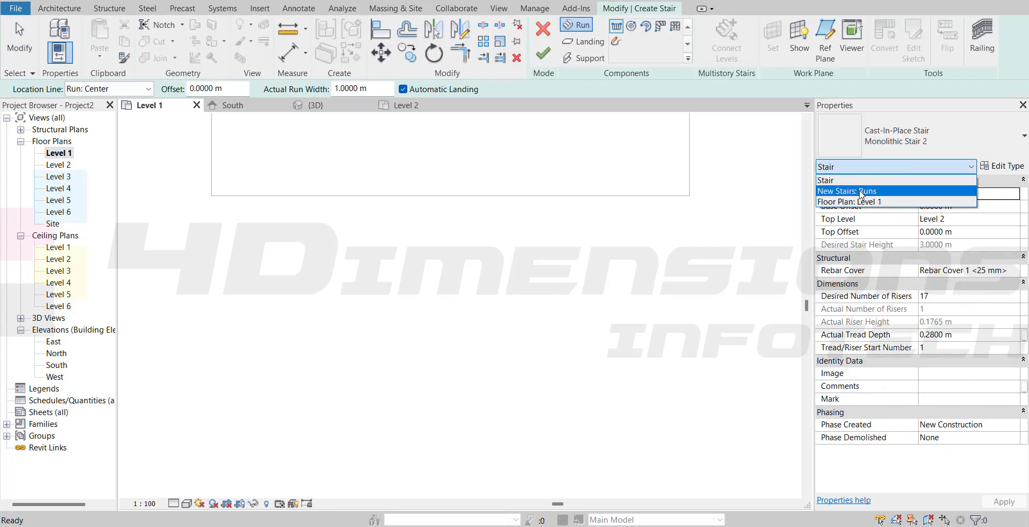
click(861, 192)
click(925, 284)
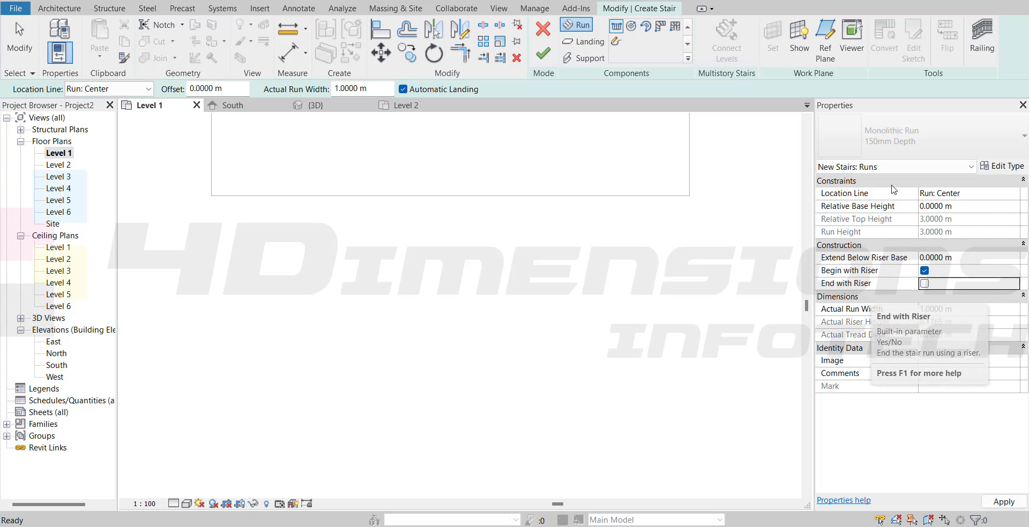
click(884, 166)
click(882, 181)
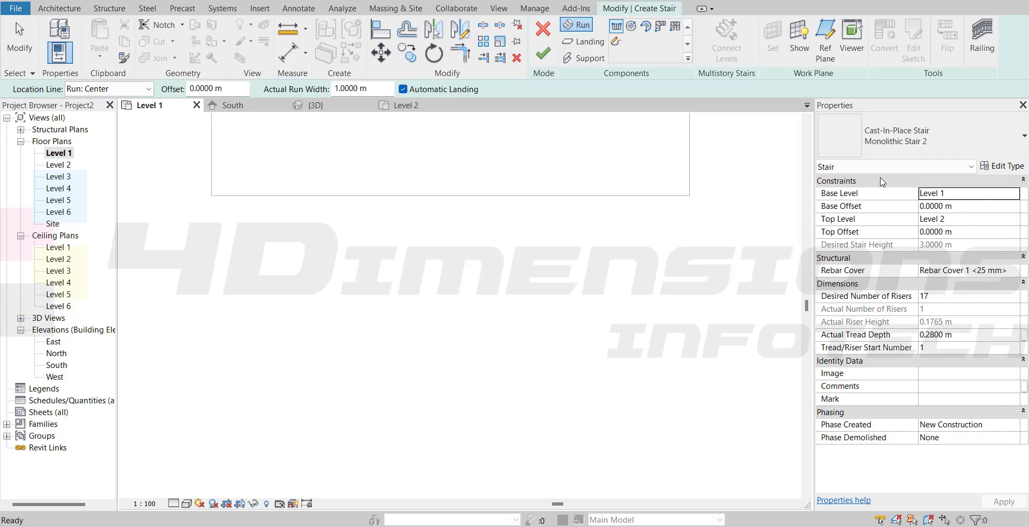
Draw a straight 1 m wide run northward, starting about 3 m south of the floor's south edge.
click(374, 337)
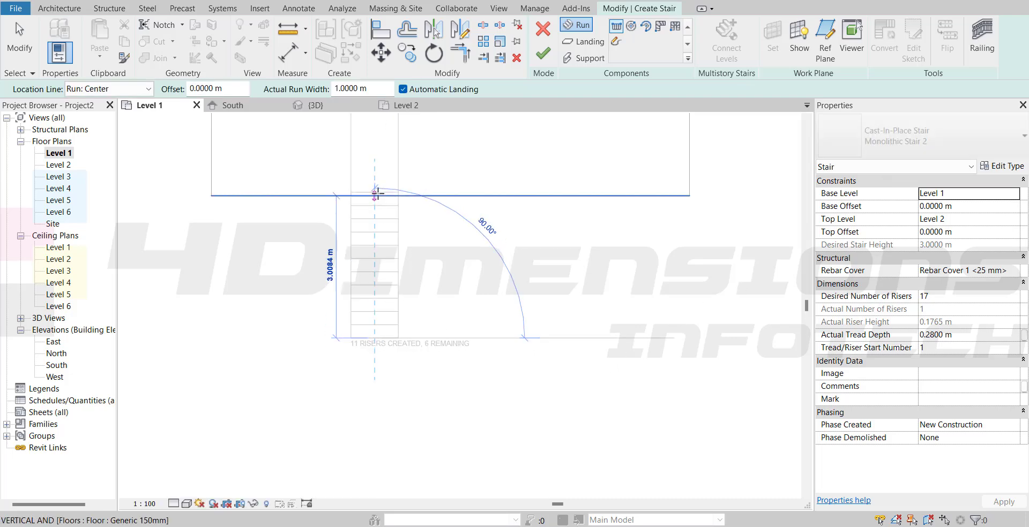
scroll(377, 185, down, 4)
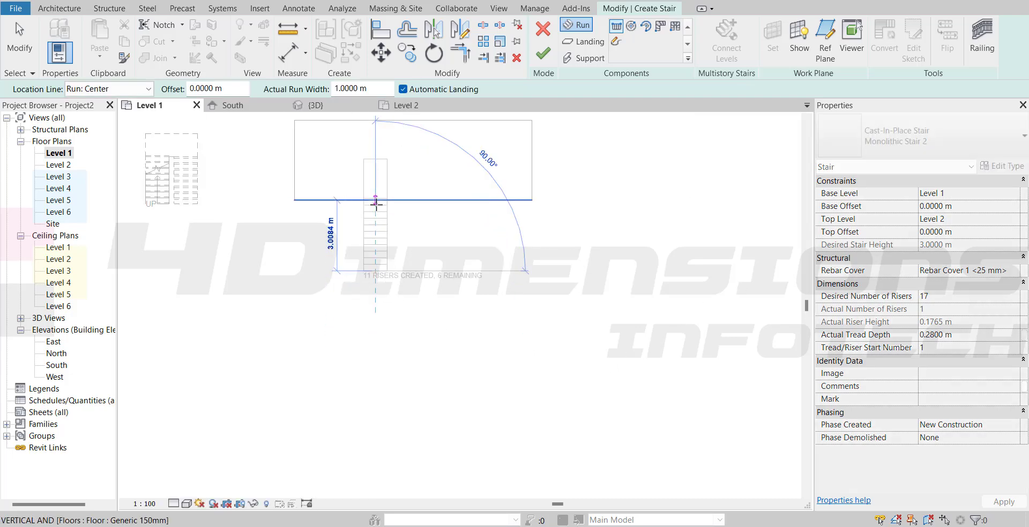
click(374, 171)
Move the run's upper corner onto the floor's south edge, finish the stair and check the junction in 3D.
scroll(376, 169, up, 2)
drag(383, 186, 375, 260)
key(m)
key(v)
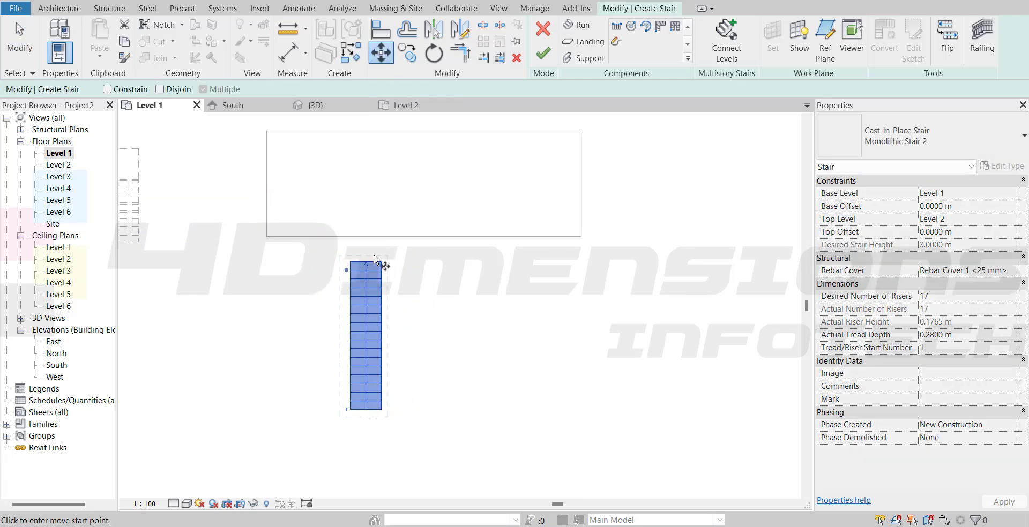
click(382, 262)
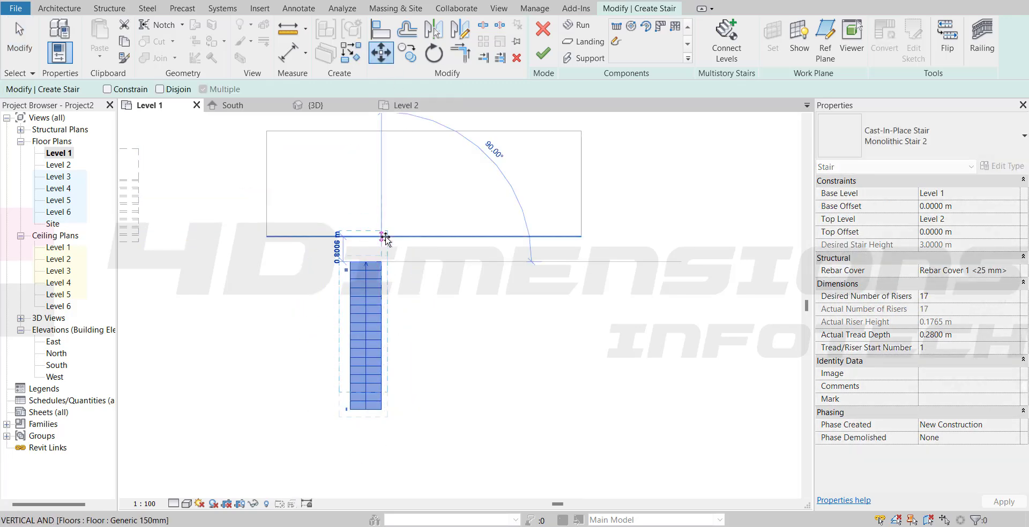
click(543, 54)
click(343, 107)
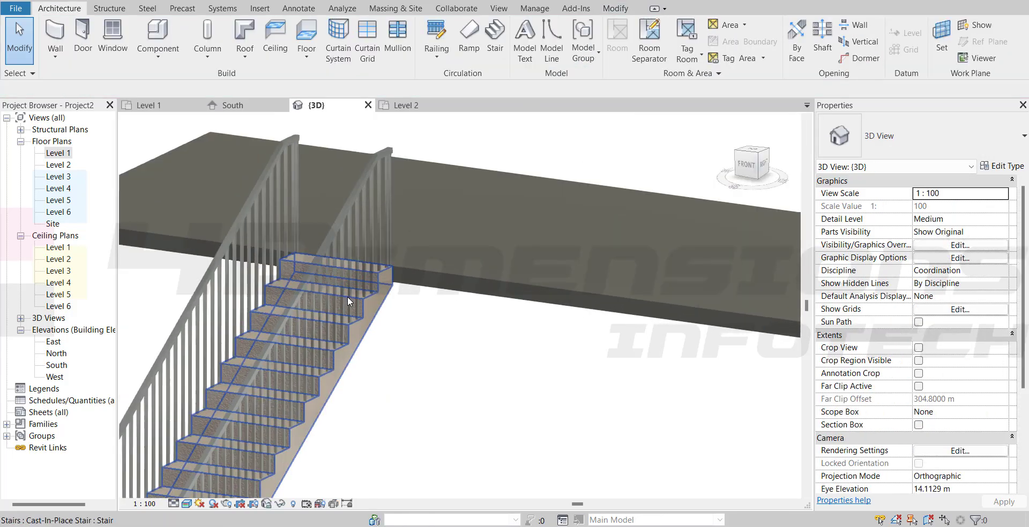
scroll(347, 297, up, 6)
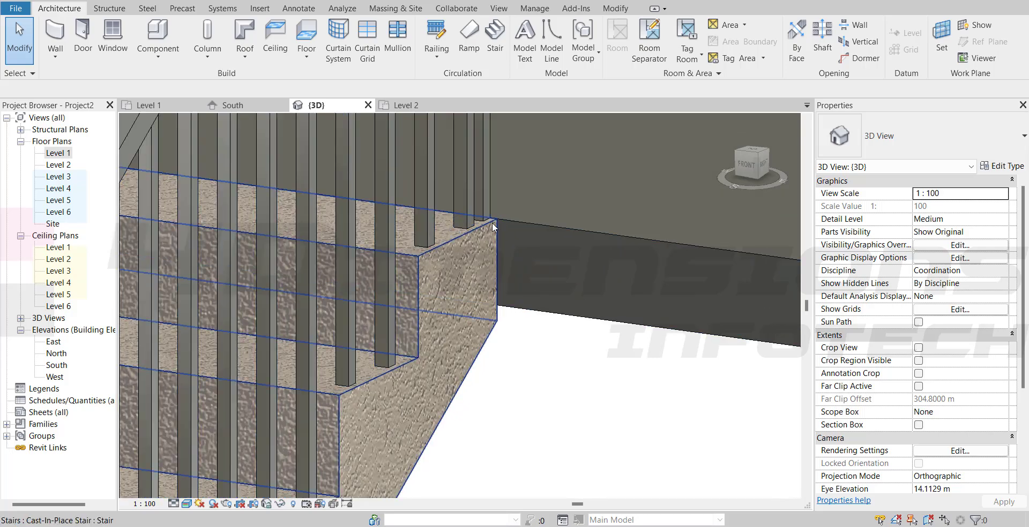
scroll(492, 224, down, 6)
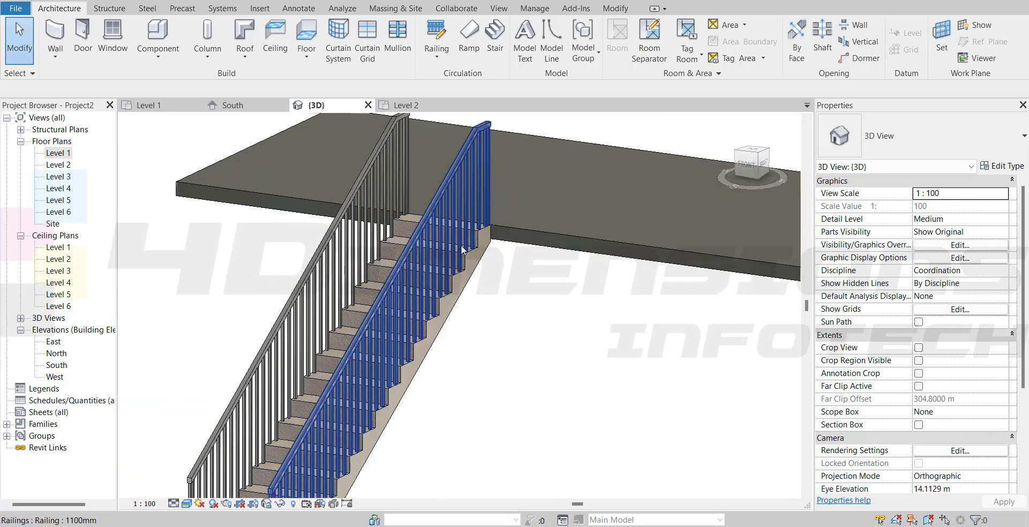
Examine the junction between the stair's top tread and the floor slab from several angles in the 3D view.
shift+middle_drag(461, 247, 410, 306)
scroll(407, 316, up, 10)
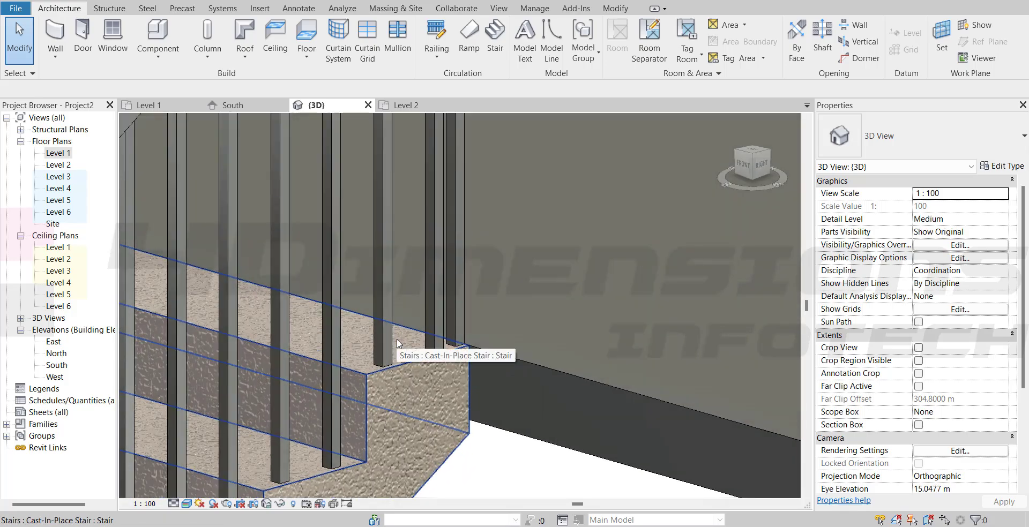
scroll(408, 327, down, 5)
middle_drag(446, 306, 316, 219)
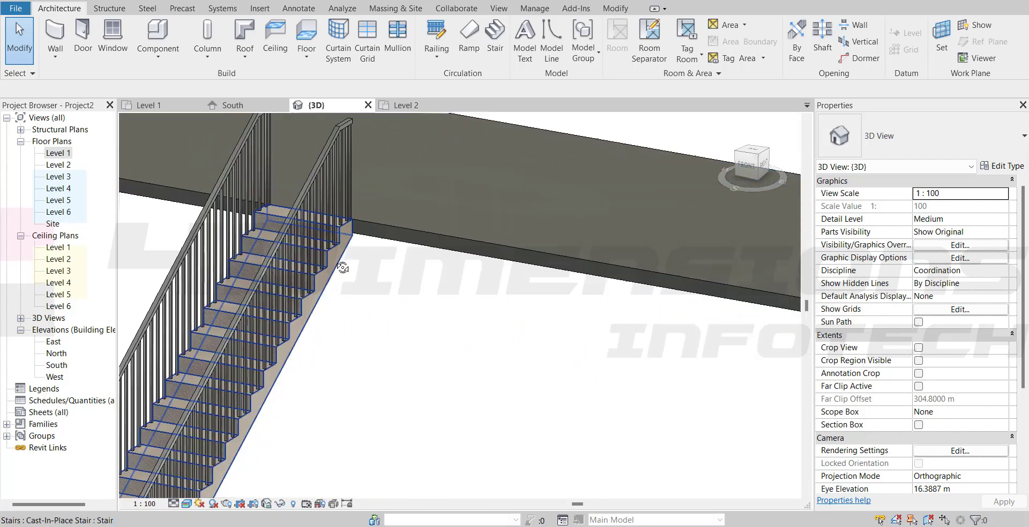
shift+middle_drag(345, 268, 366, 426)
scroll(343, 368, up, 3)
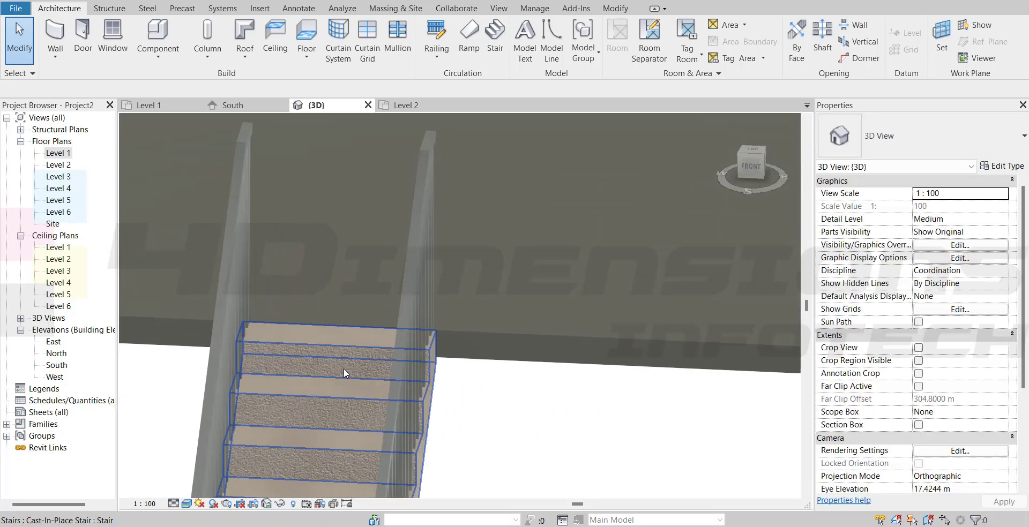
scroll(345, 375, down, 4)
scroll(338, 362, up, 6)
scroll(364, 330, down, 5)
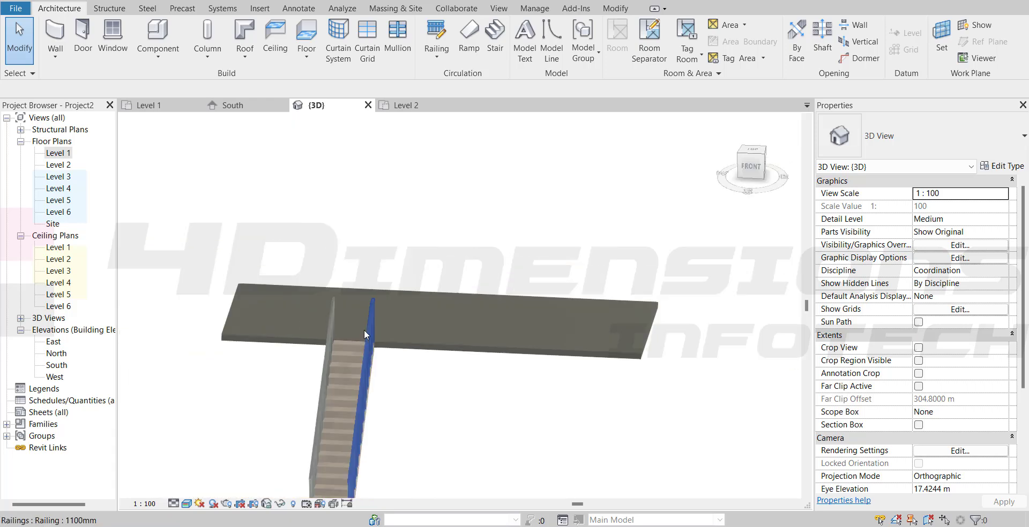
scroll(348, 420, up, 5)
middle_drag(344, 419, 349, 513)
scroll(344, 407, down, 3)
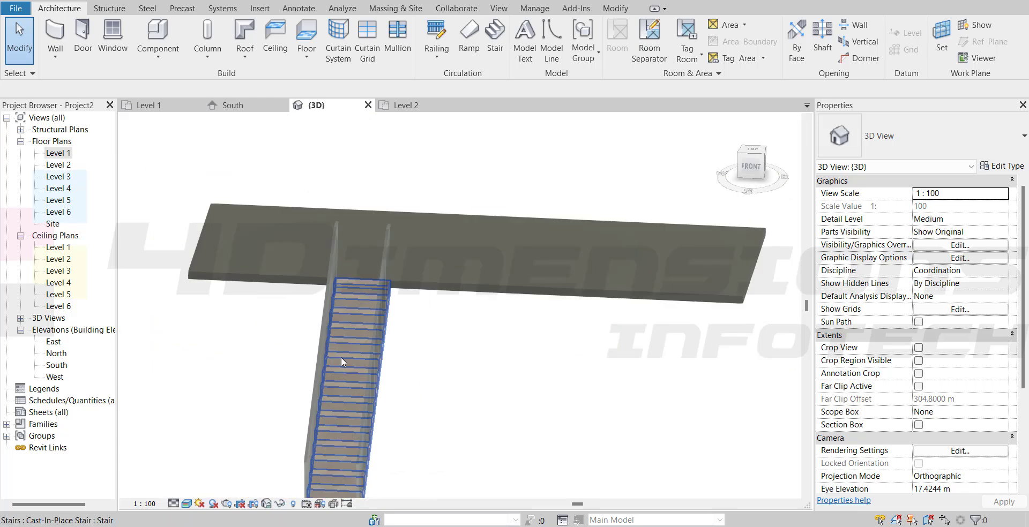
shift+middle_drag(341, 357, 295, 321)
scroll(292, 312, up, 4)
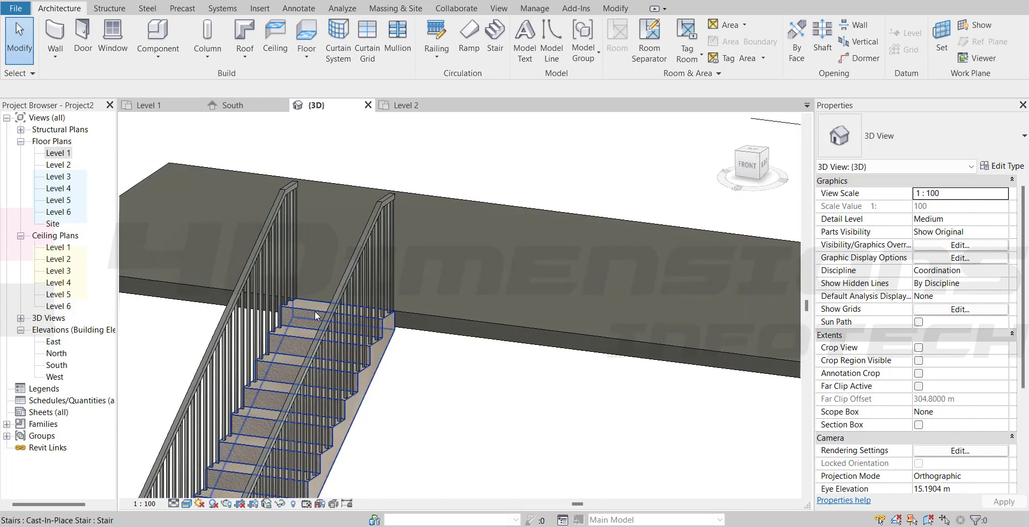
Duplicate the 150mm Depth run type used by the cast-in-place stair, accepting the suggested name.
click(313, 307)
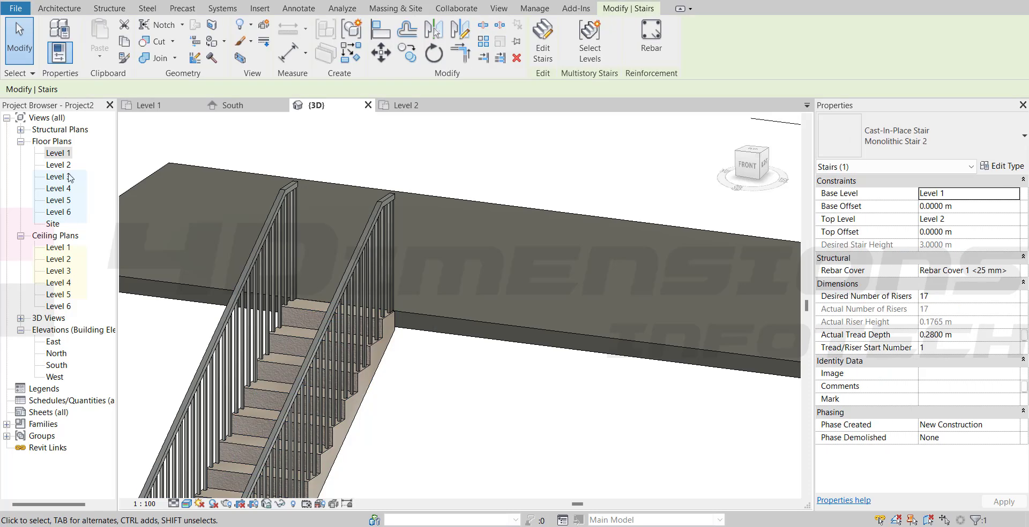
click(1012, 167)
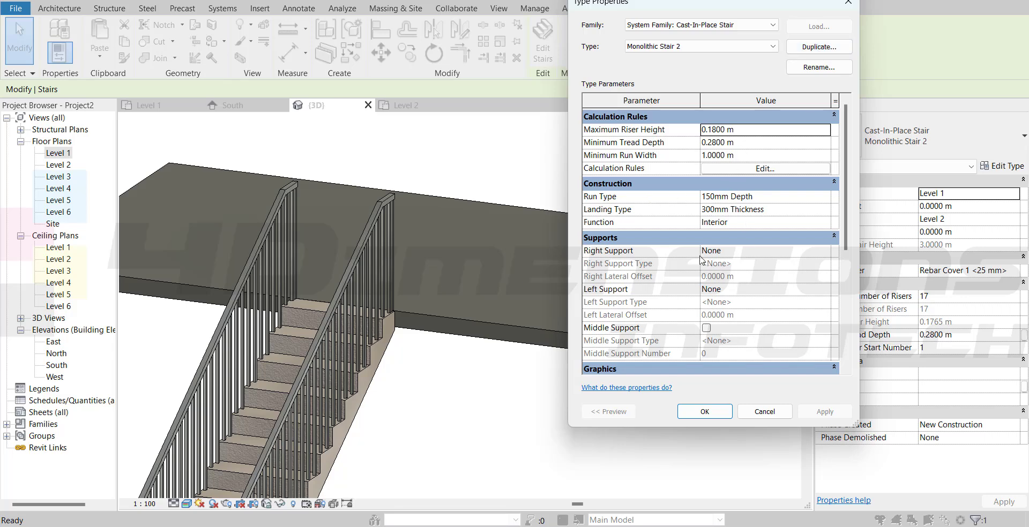
click(795, 252)
click(824, 251)
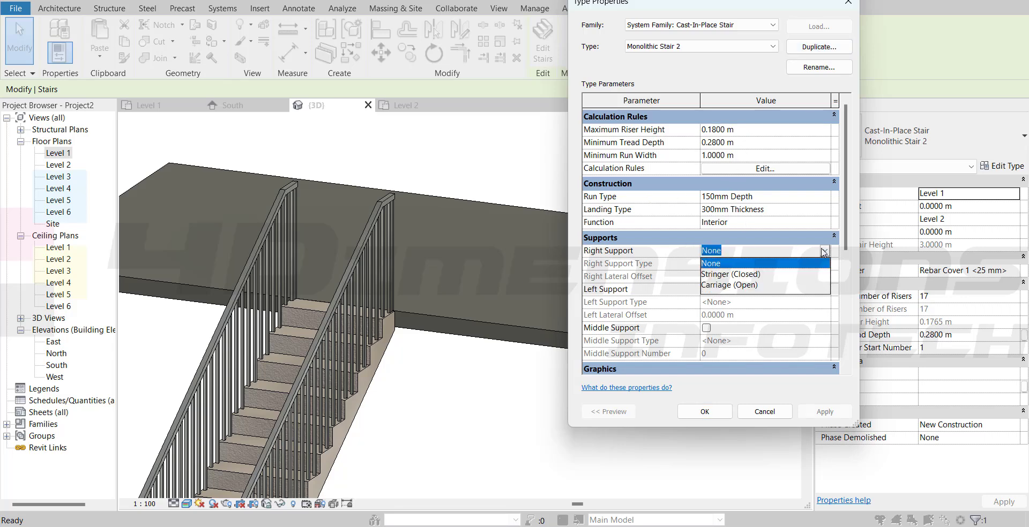
click(816, 257)
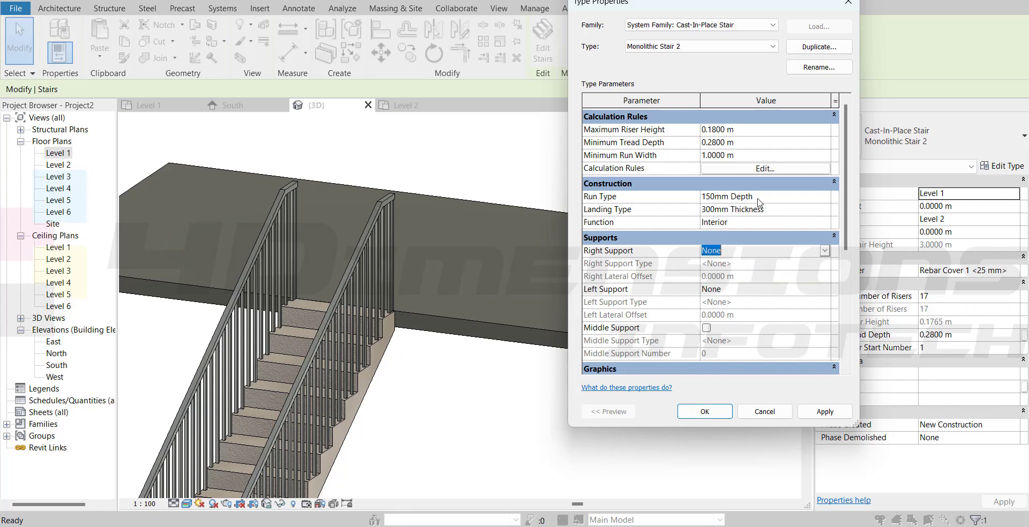
click(784, 197)
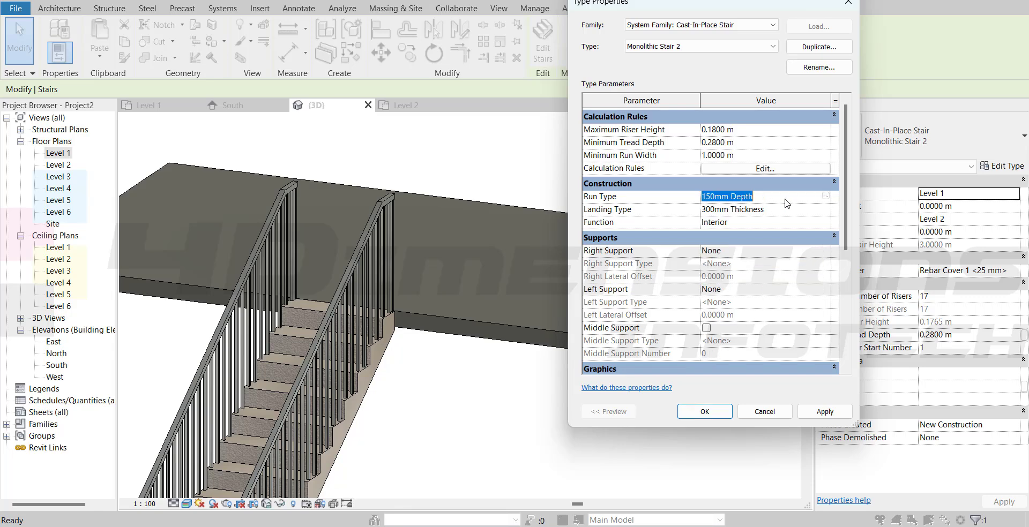
click(827, 197)
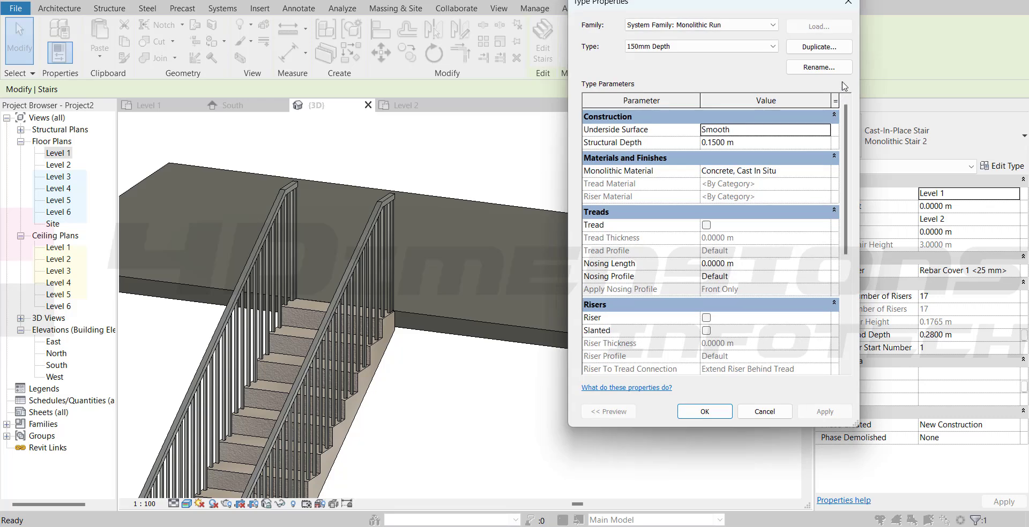
click(819, 46)
key(Return)
Enable treads in the duplicated run type, with the M_Stair Tread profile and a 0.03 m nosing length.
click(706, 225)
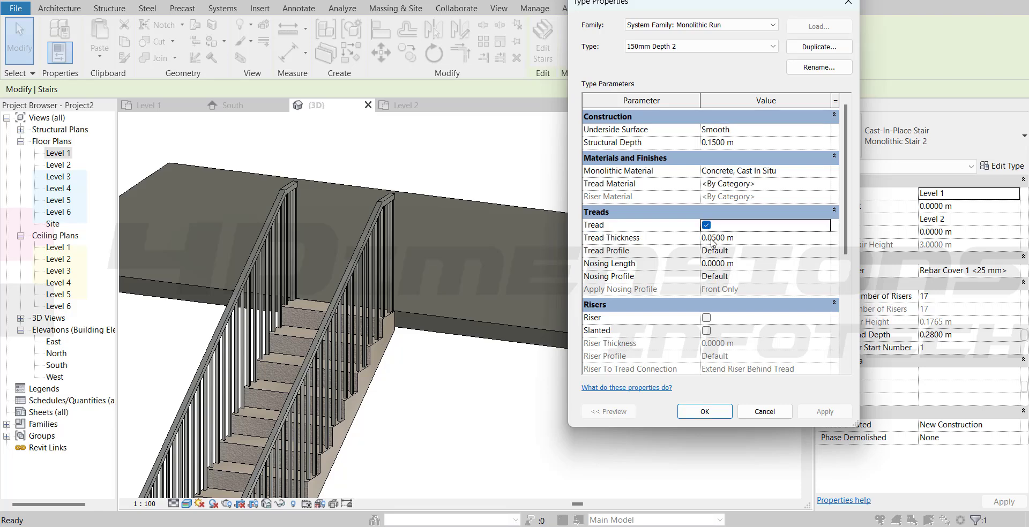
click(754, 239)
click(754, 253)
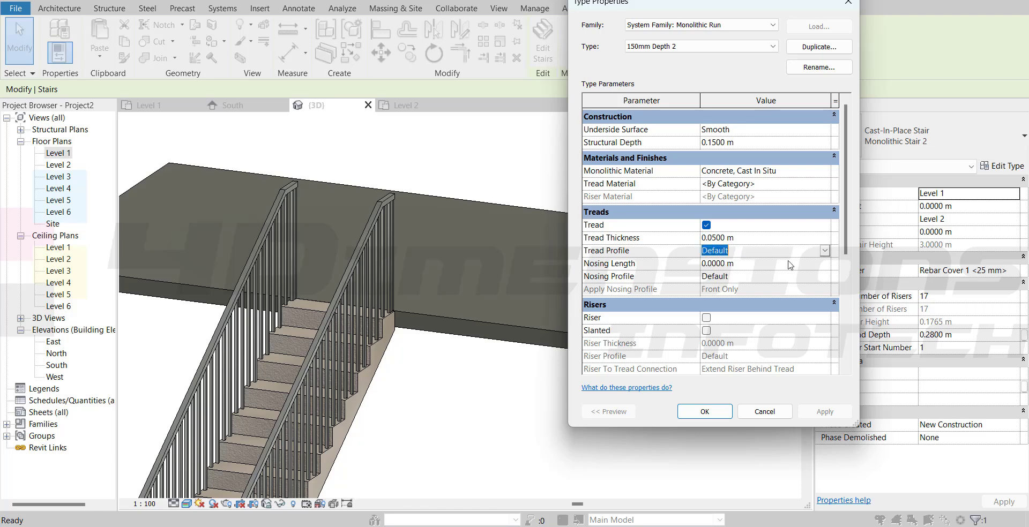
click(825, 251)
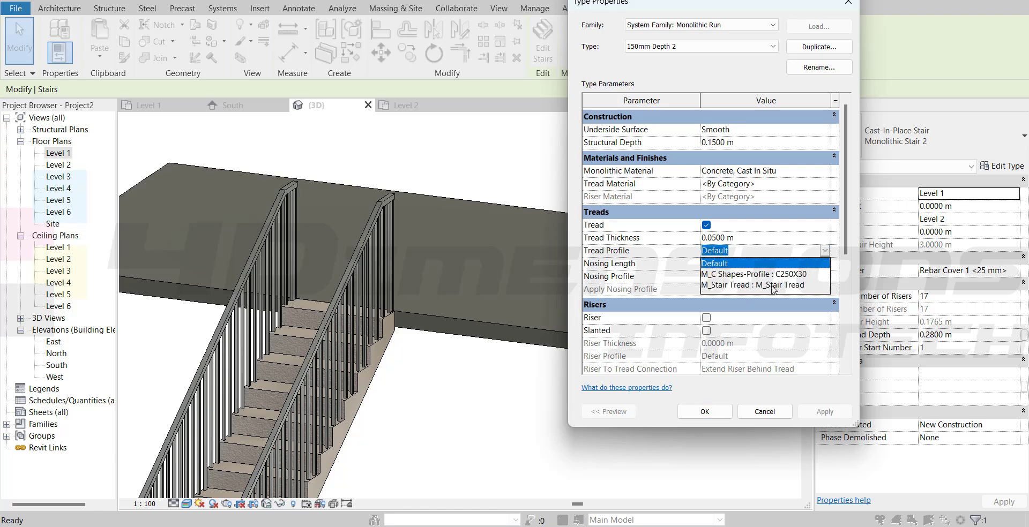
click(773, 285)
click(755, 265)
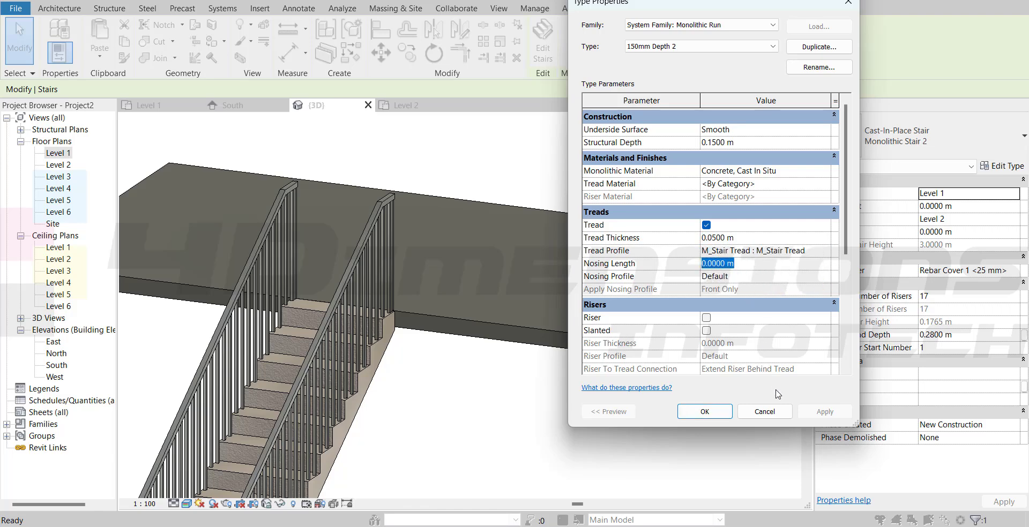
text(0.03)
Set the run's nosing profile to M_Stair Nosing - Radius : 30mm and apply the new run type to the stair.
click(745, 277)
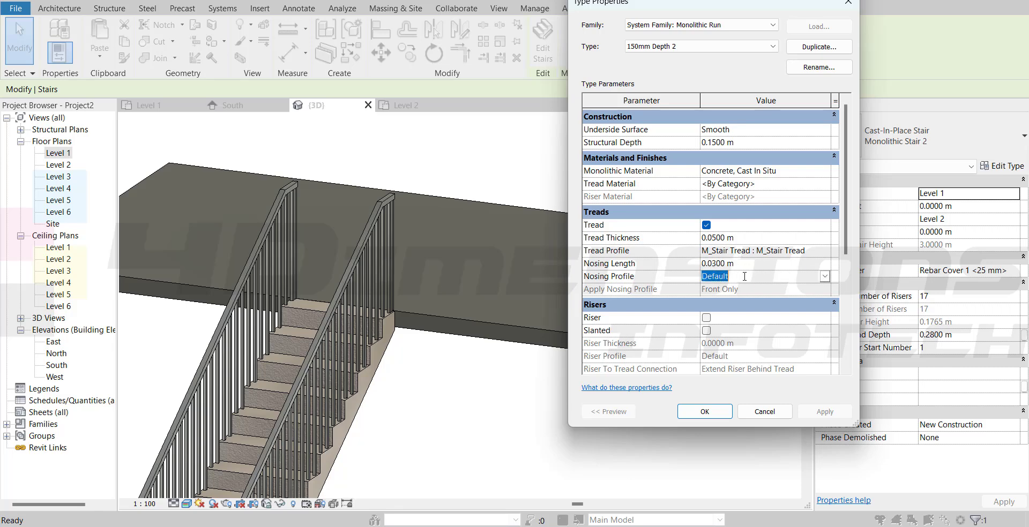
click(824, 277)
click(756, 321)
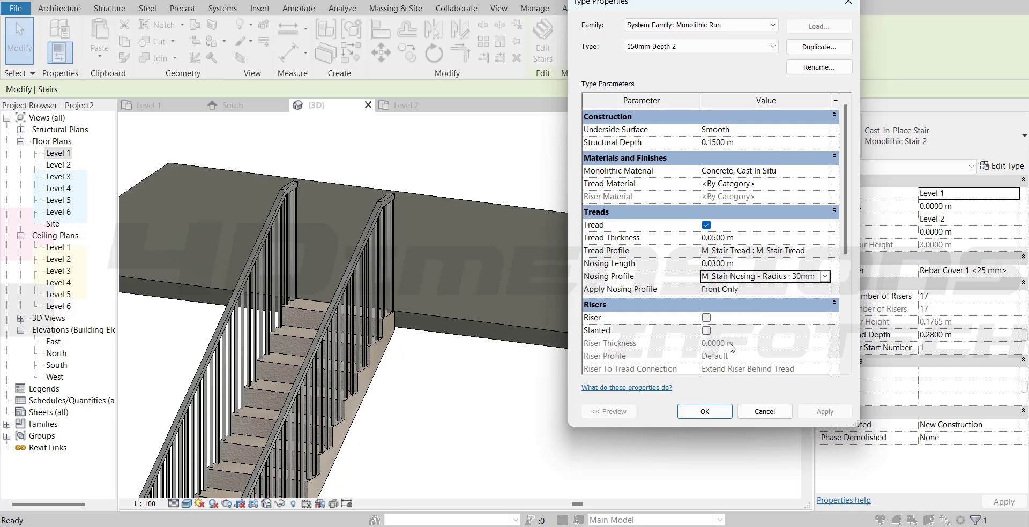
click(699, 413)
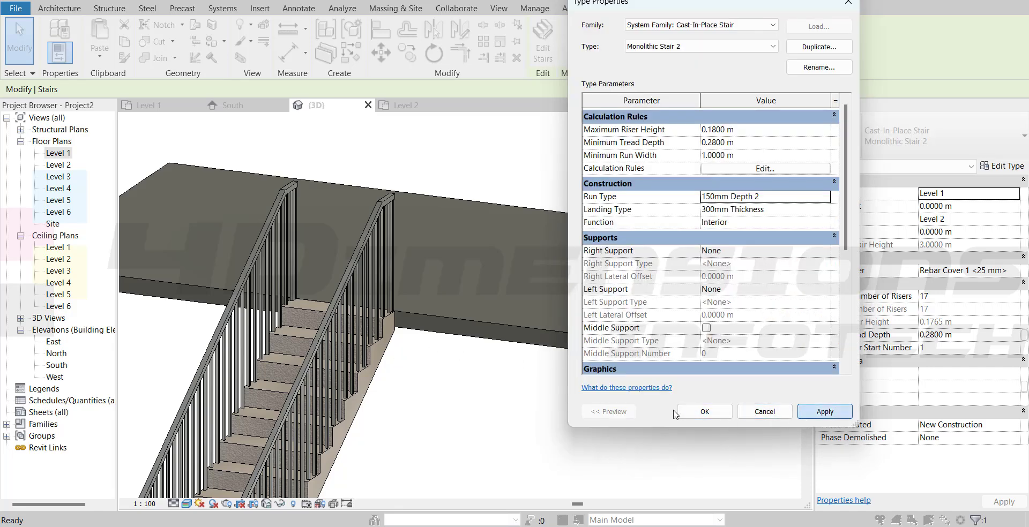
click(825, 412)
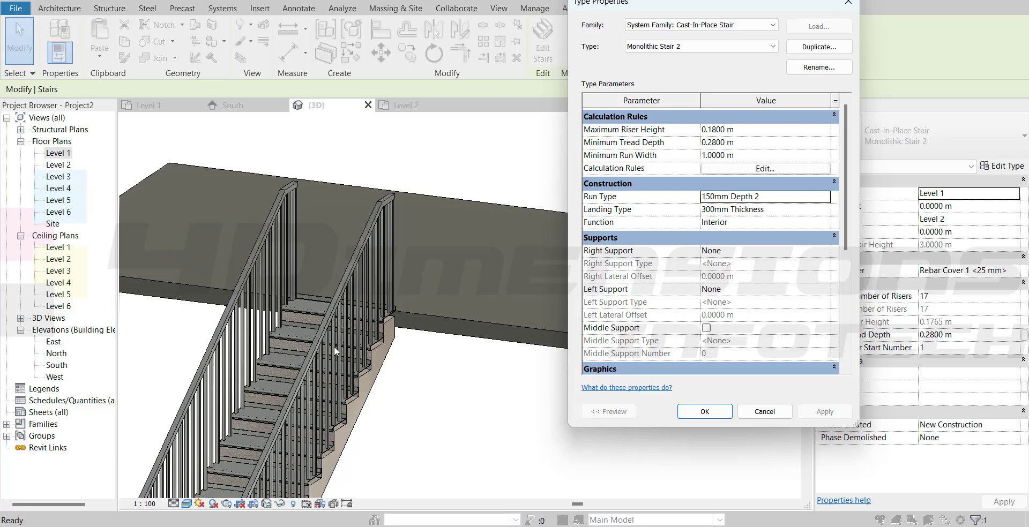
click(705, 412)
Change both railings of the stair to the Glass Panel - Bottom Fill type.
scroll(505, 239, down, 3)
scroll(361, 477, up, 6)
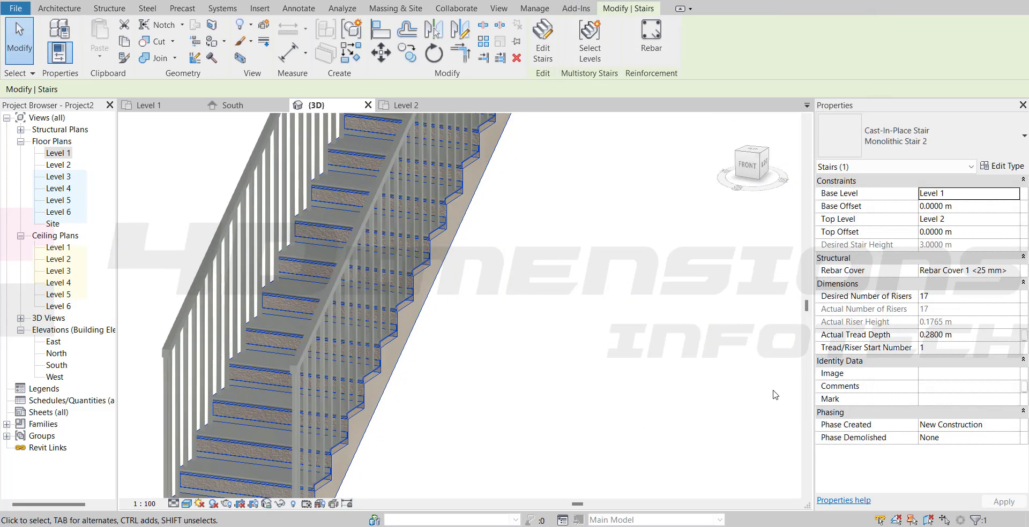
scroll(419, 462, up, 5)
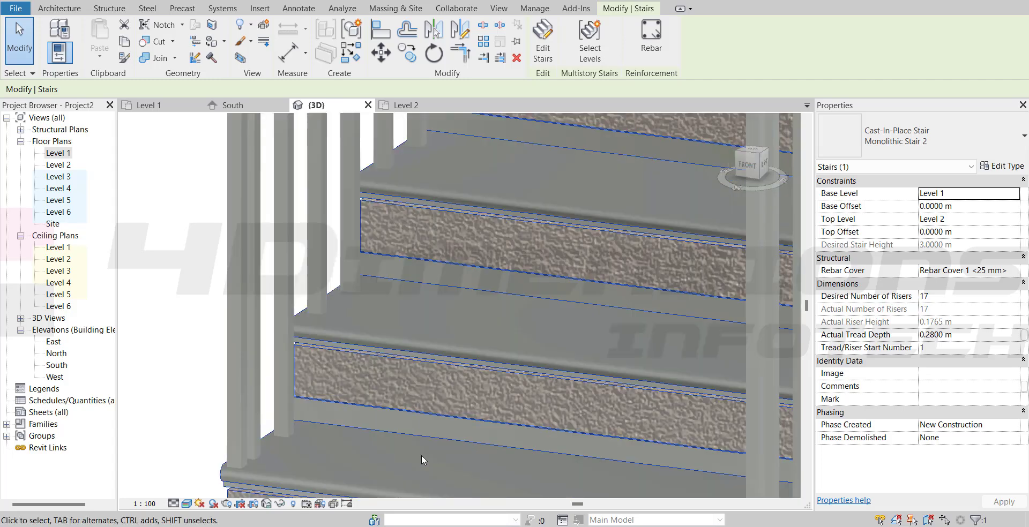
scroll(227, 281, down, 4)
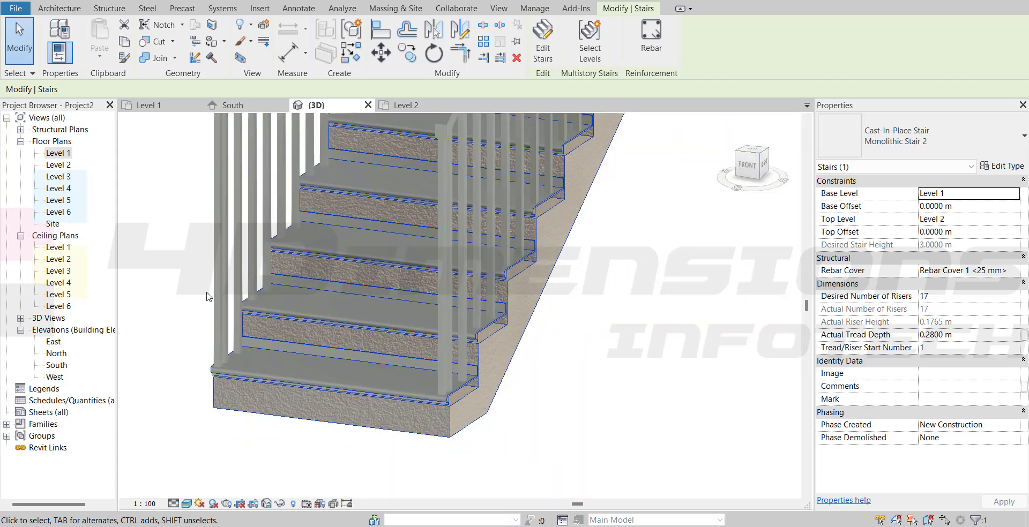
click(452, 317)
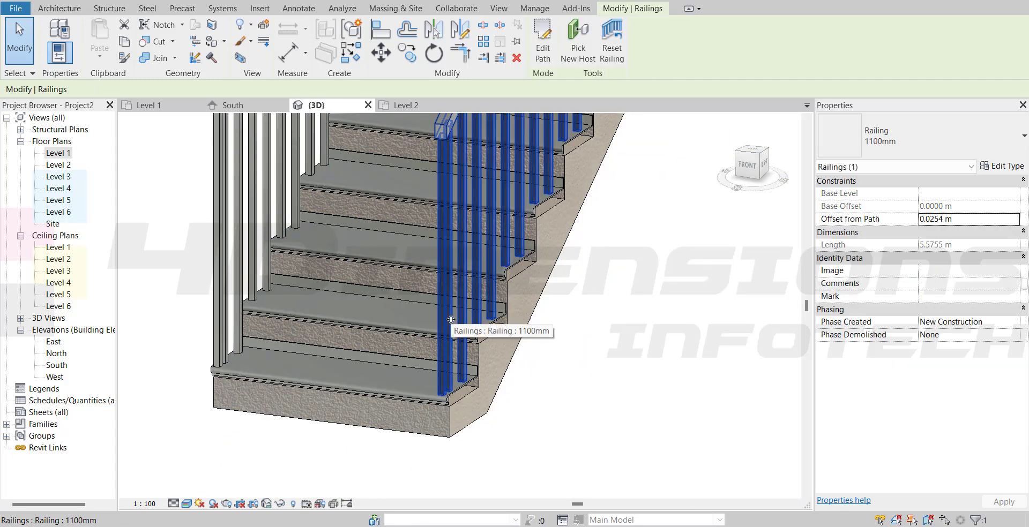
scroll(451, 318, down, 3)
ctrl+click(357, 317)
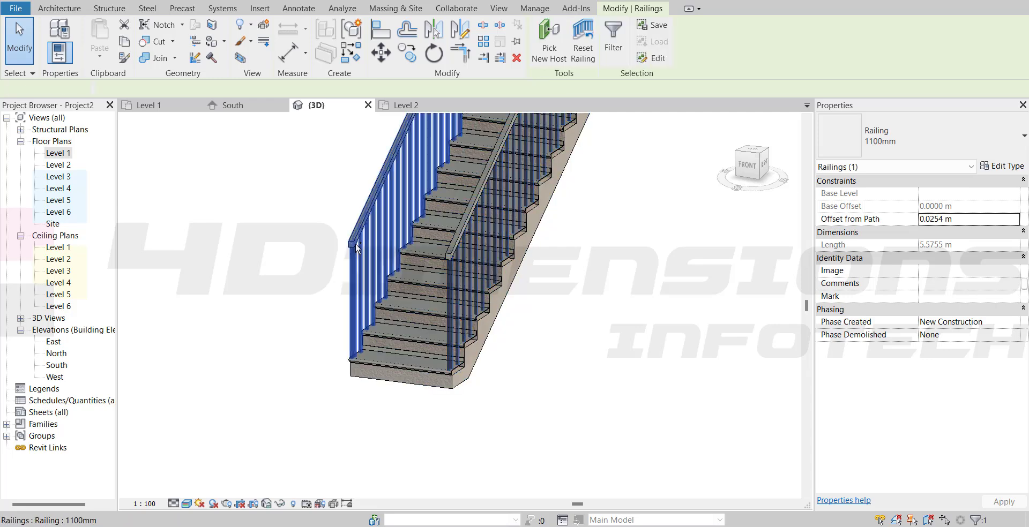
click(943, 153)
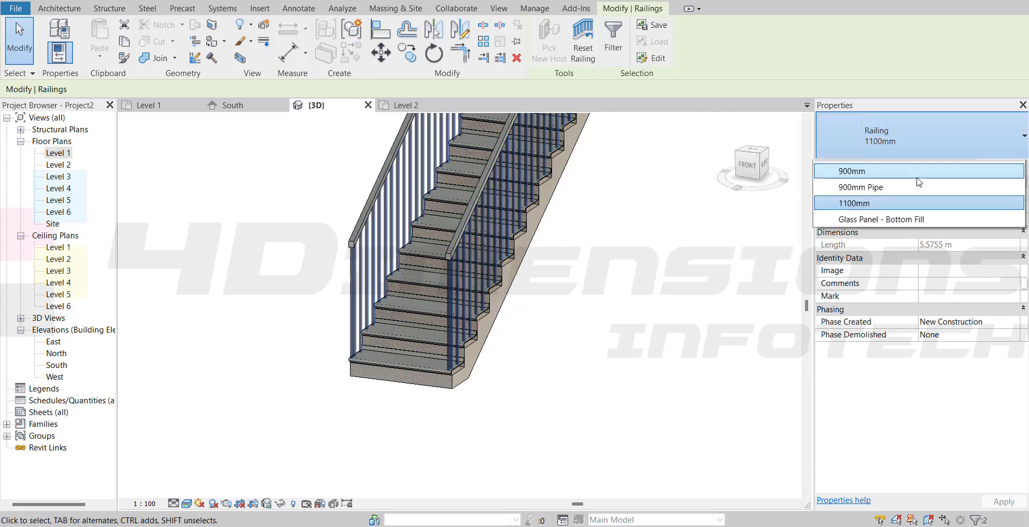
click(886, 249)
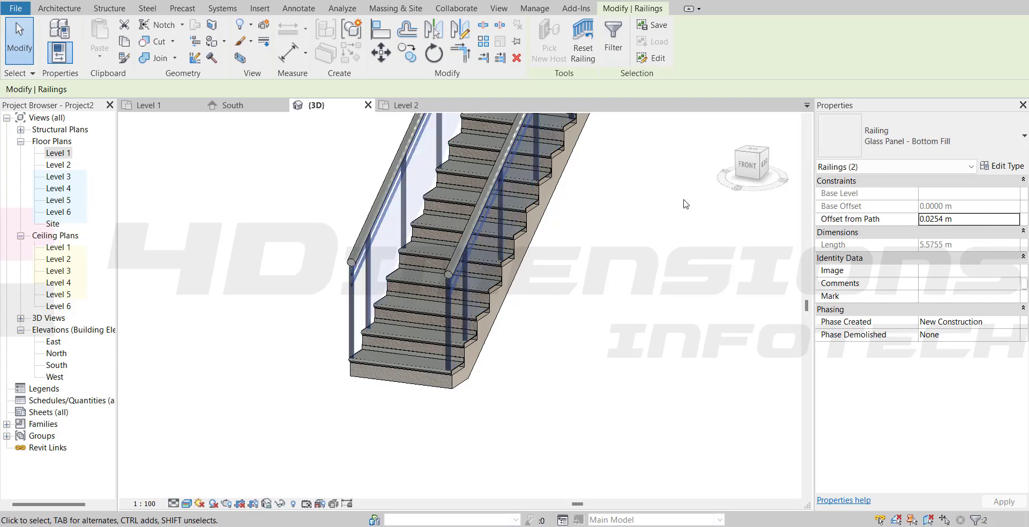
click(577, 427)
Set the tread material of the cast-in-place stair's 150mm Depth 2 run type to Wood - Stained.
scroll(577, 427, down, 2)
middle_drag(596, 351, 574, 418)
scroll(600, 272, up, 2)
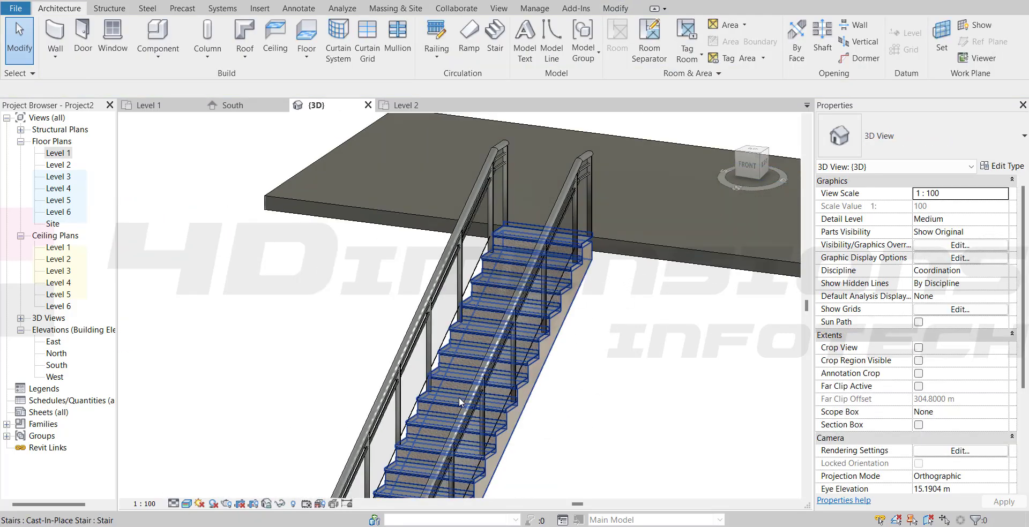
scroll(458, 397, up, 5)
click(418, 412)
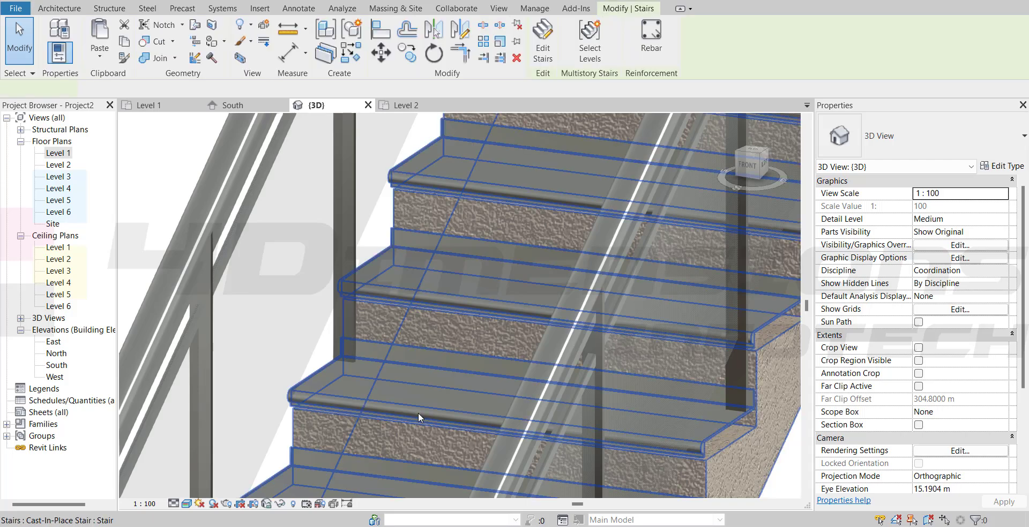
click(1006, 166)
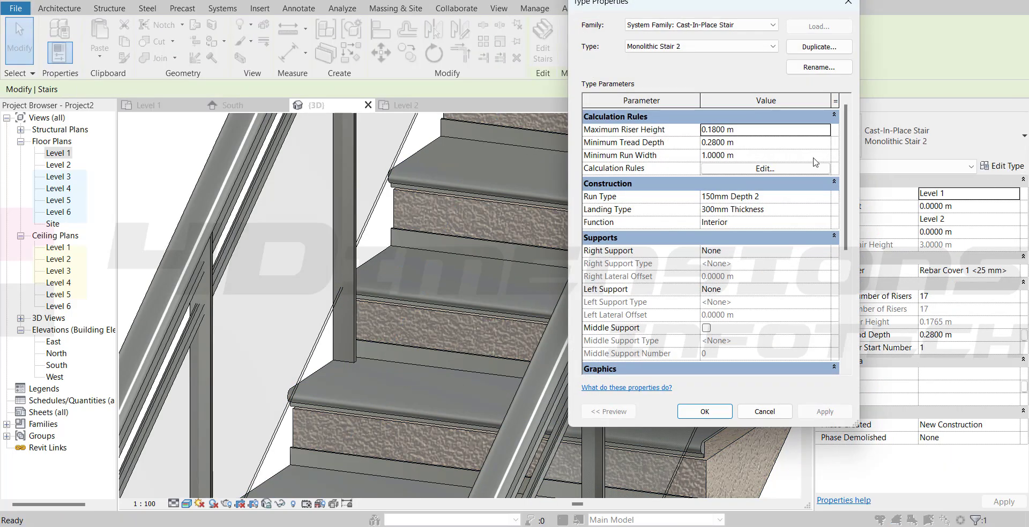
click(778, 197)
click(826, 196)
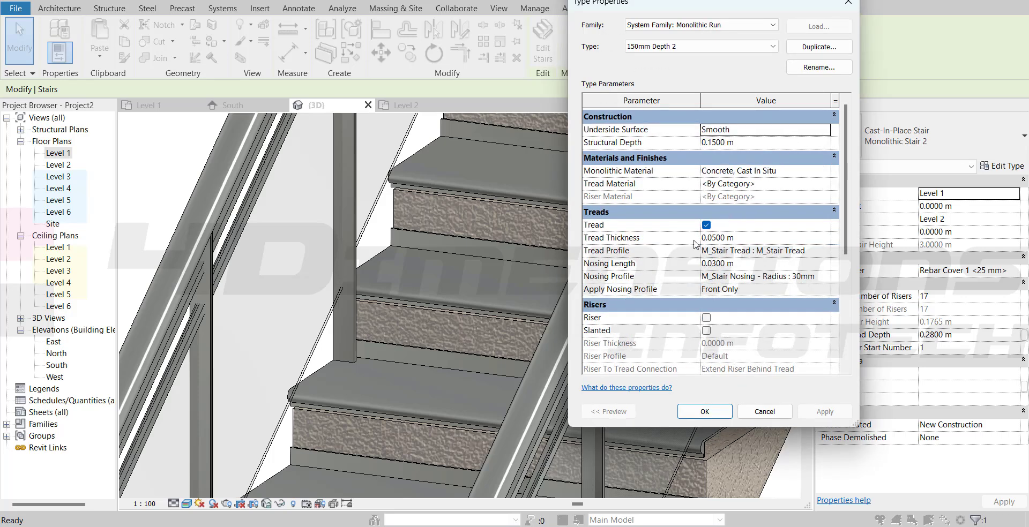
click(748, 184)
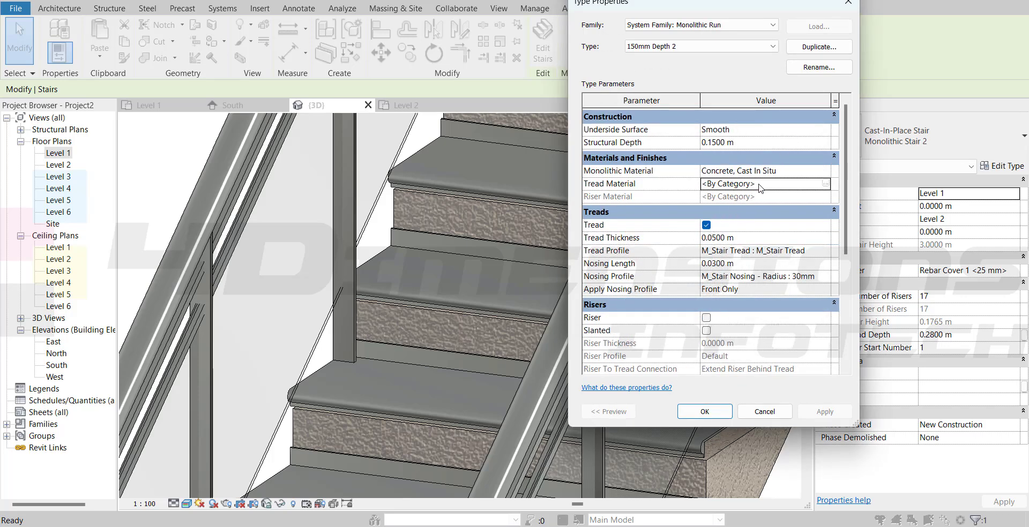
click(826, 184)
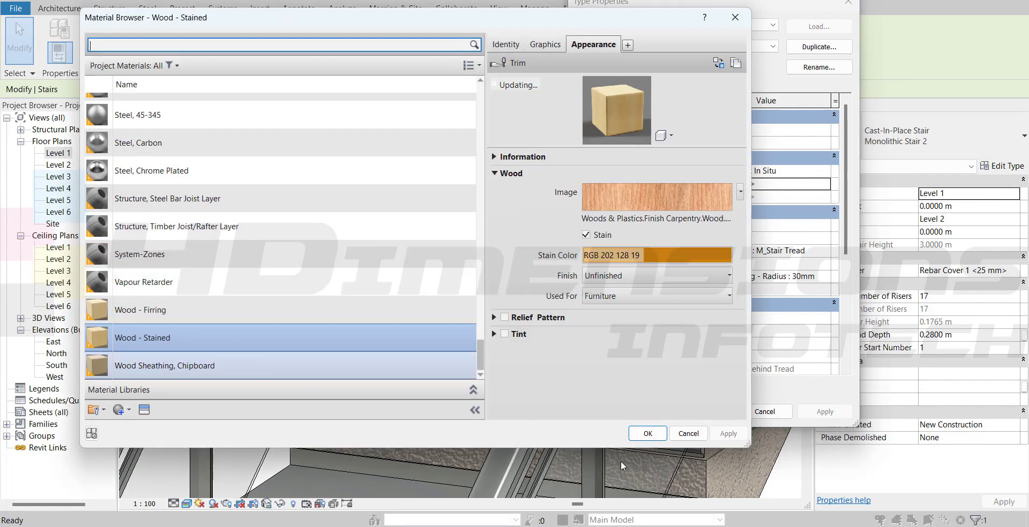
click(647, 434)
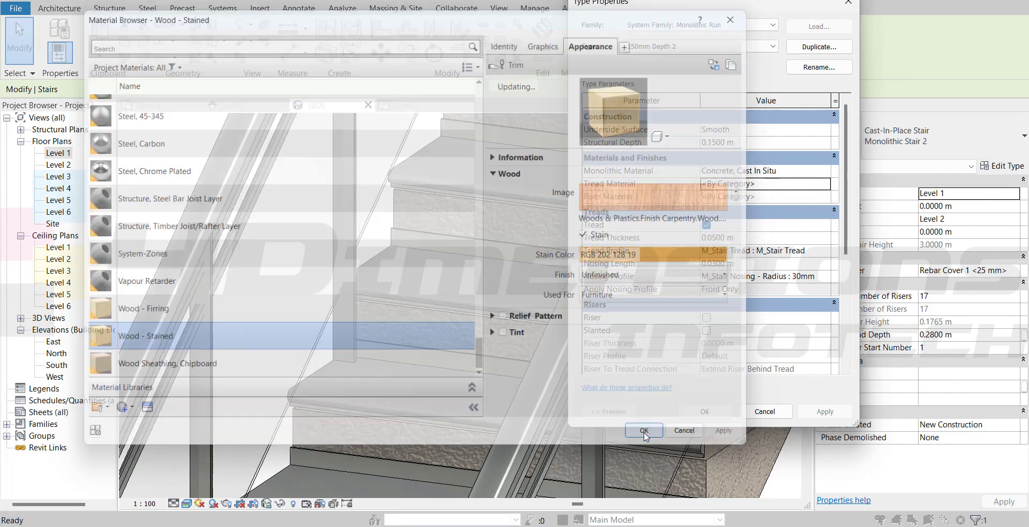
Choose Concrete, Cast In Situ as the run's monolithic material and apply the material settings to the stair.
click(783, 176)
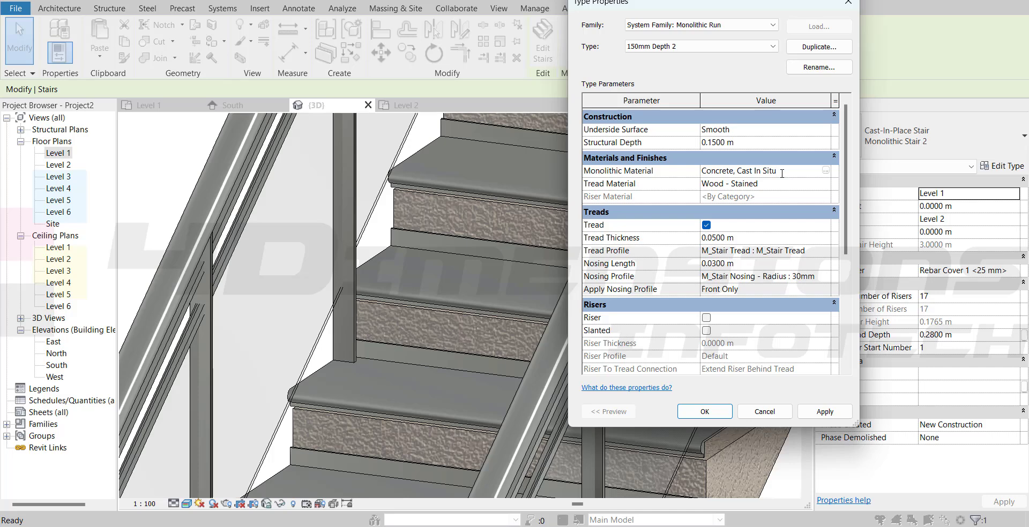
click(826, 171)
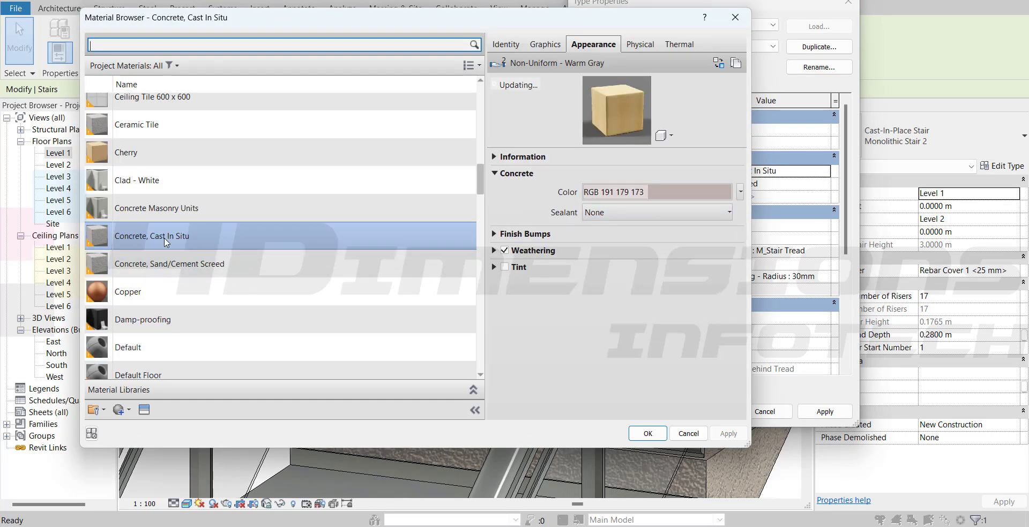
click(649, 434)
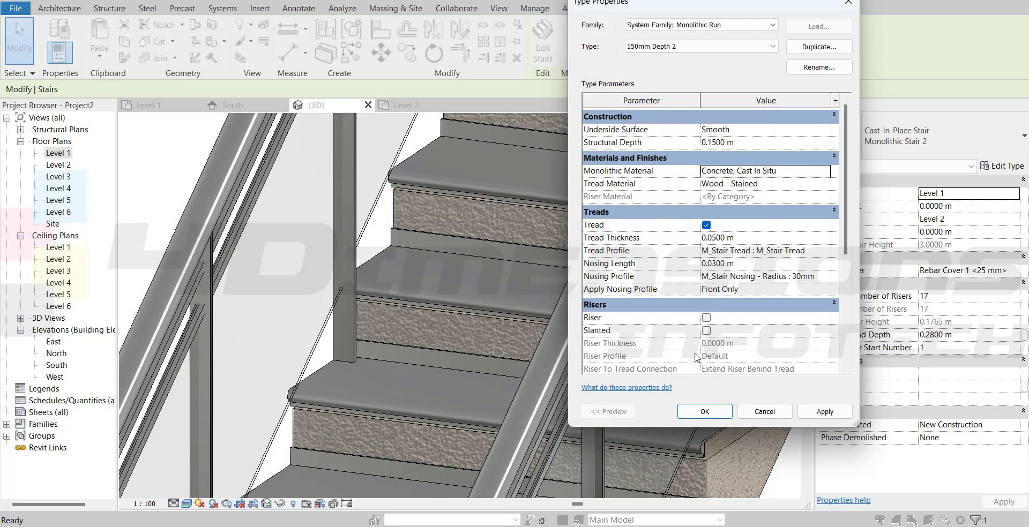
click(820, 413)
click(695, 413)
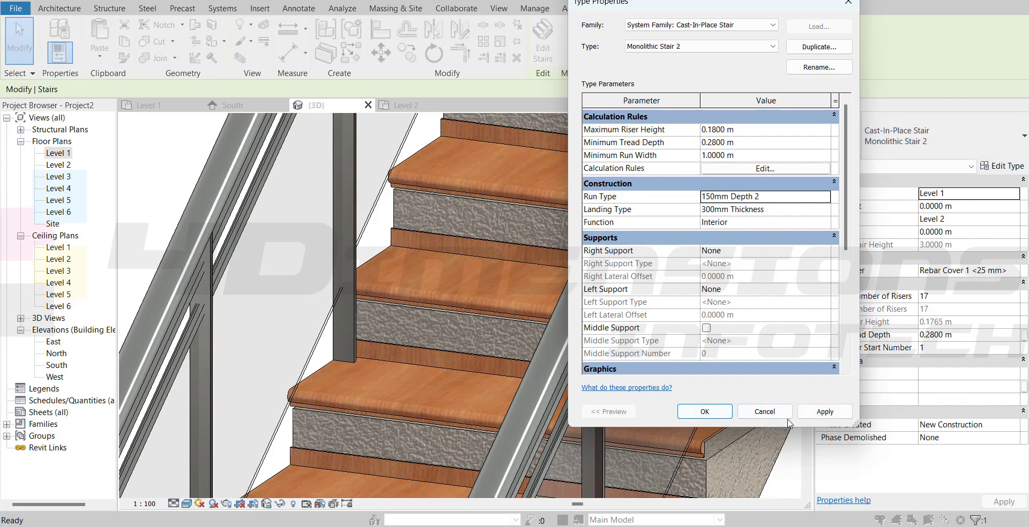
click(697, 413)
Examine the cast-in-place stair's treads, concrete body and railings in 3D from several angles.
scroll(472, 327, down, 5)
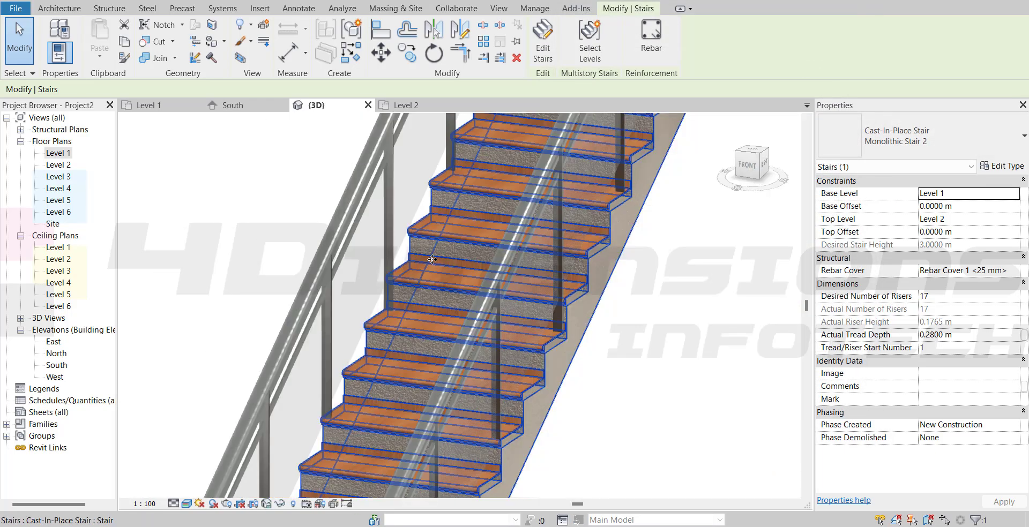
click(579, 380)
shift+middle_drag(579, 380, 491, 303)
scroll(390, 300, up, 3)
middle_drag(413, 283, 635, 122)
scroll(322, 272, up, 3)
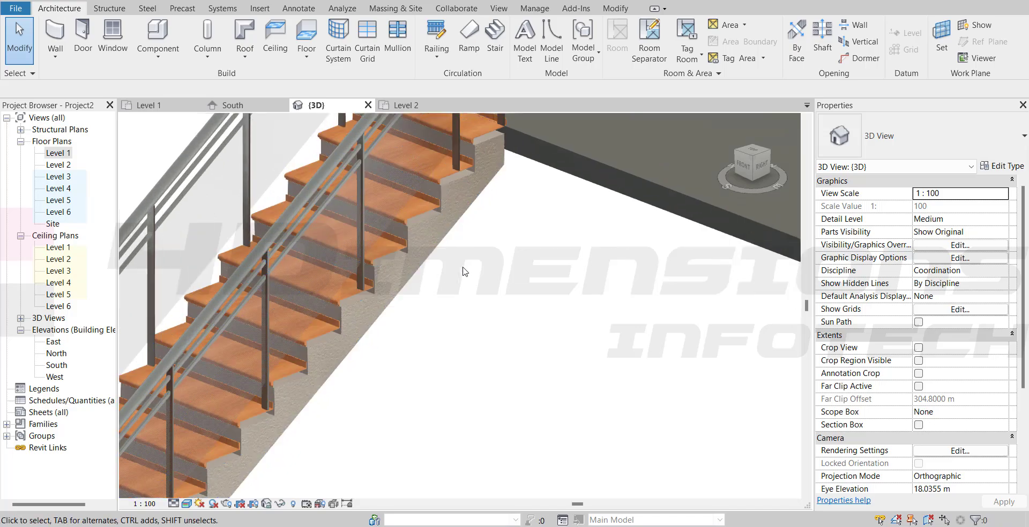
scroll(462, 268, down, 3)
scroll(379, 303, up, 3)
shift+middle_drag(379, 305, 375, 257)
scroll(418, 278, down, 4)
scroll(464, 310, up, 2)
middle_drag(473, 375, 385, 305)
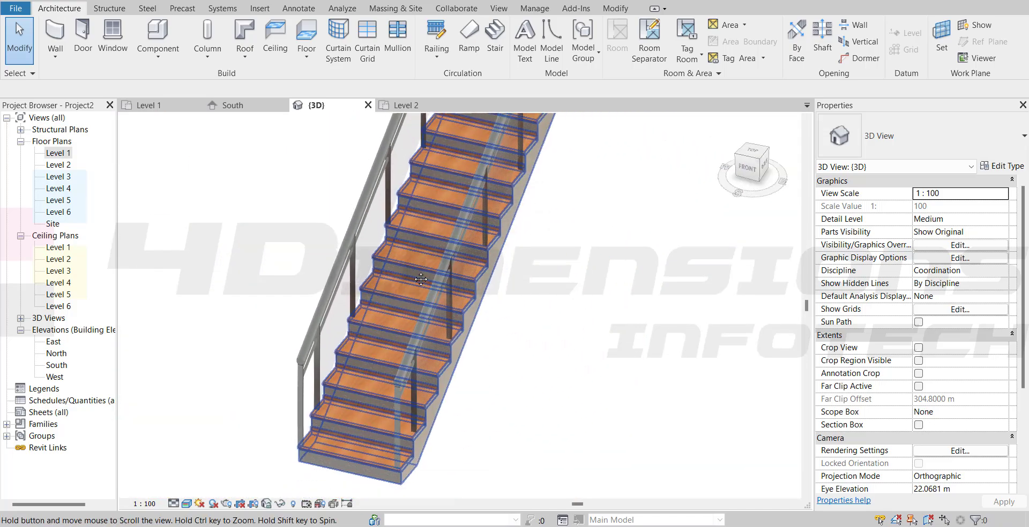
scroll(382, 375, down, 2)
scroll(382, 375, up, 2)
Switch to the Level 1 floor plan and examine the cut line of the assembled stair.
key(ctrl+Tab)
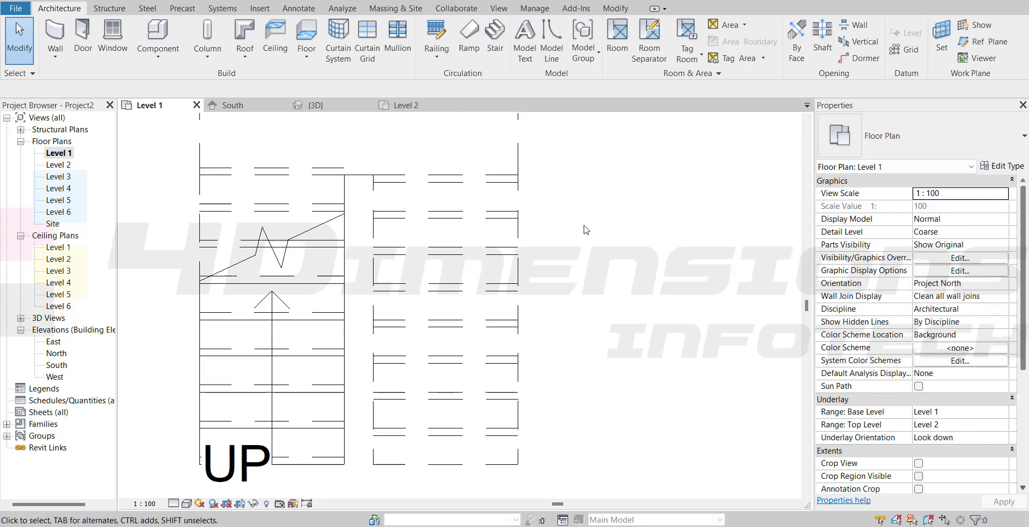
scroll(584, 229, down, 3)
middle_drag(548, 213, 527, 292)
scroll(402, 322, up, 3)
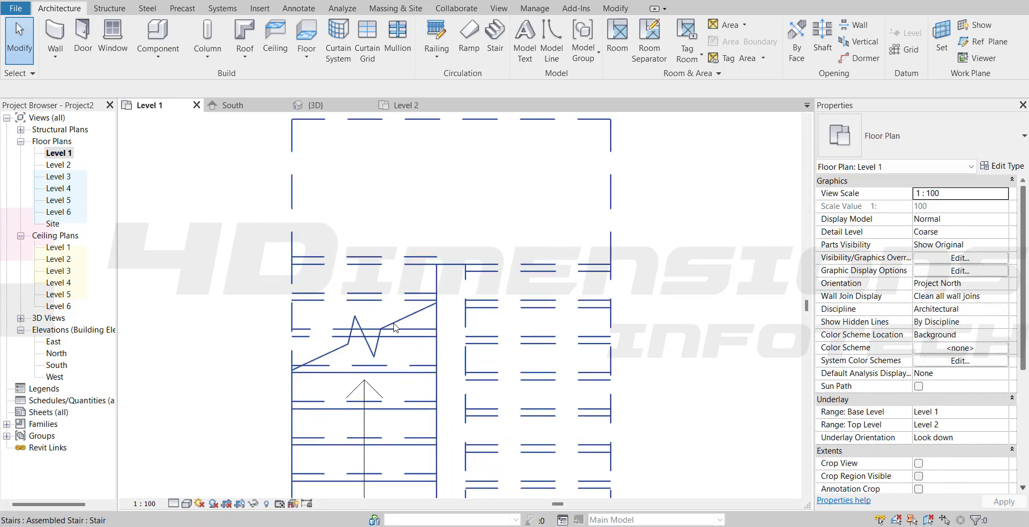
scroll(394, 327, up, 4)
scroll(420, 314, down, 4)
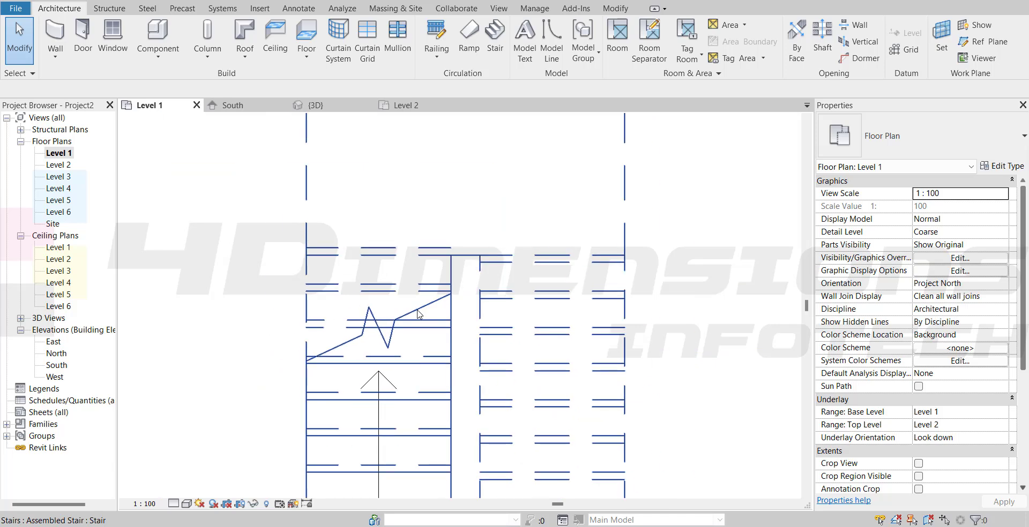
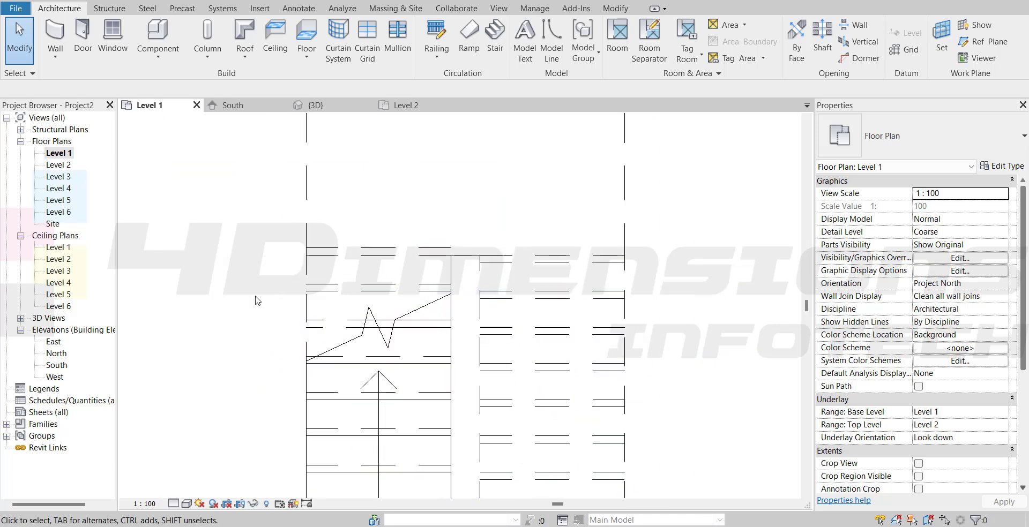
scroll(256, 301, down, 2)
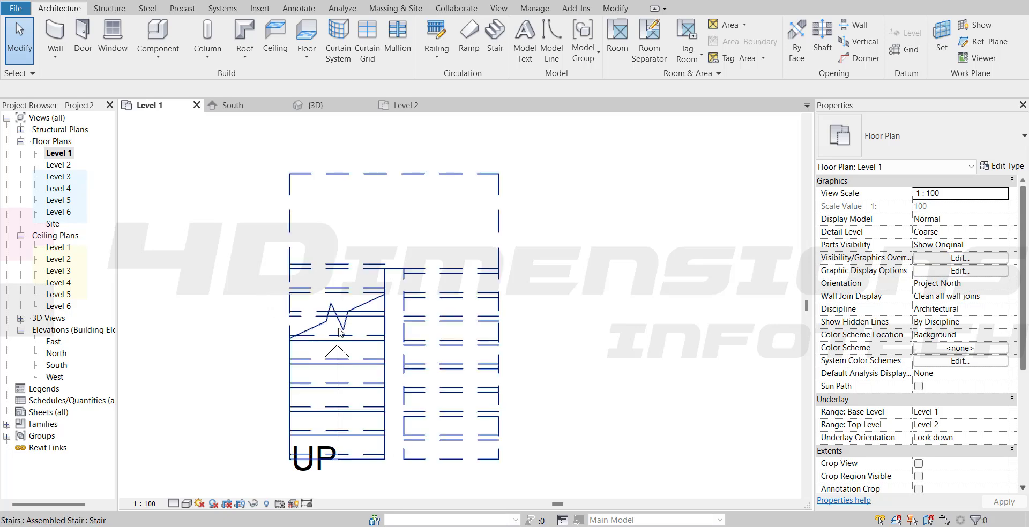
click(365, 307)
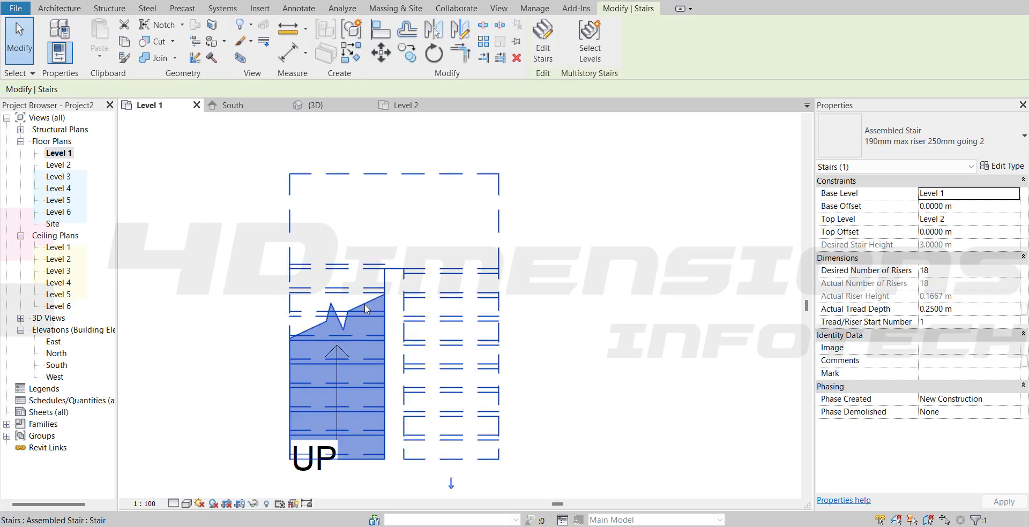
click(616, 268)
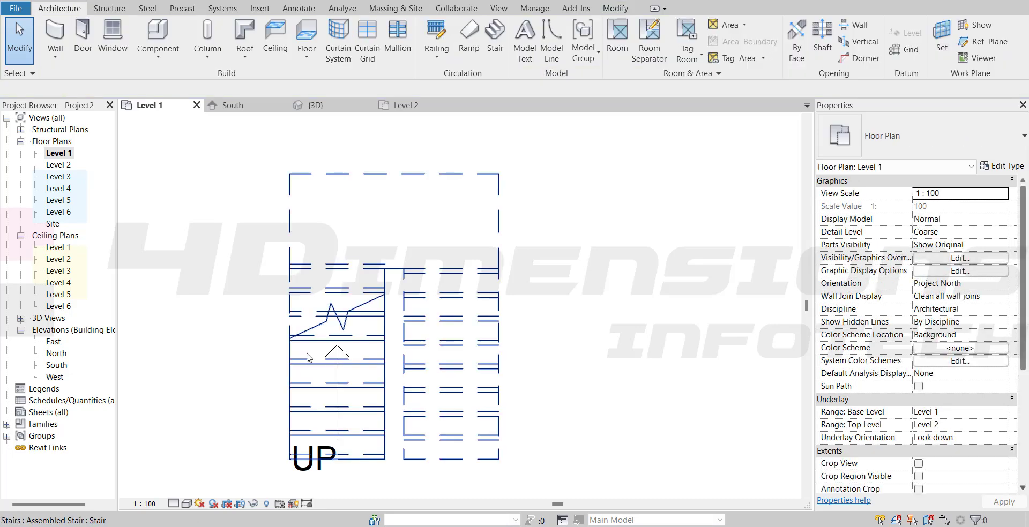
Duplicate the Single Zigzag cut mark type used by the assembled stair, accepting the suggested name.
click(319, 342)
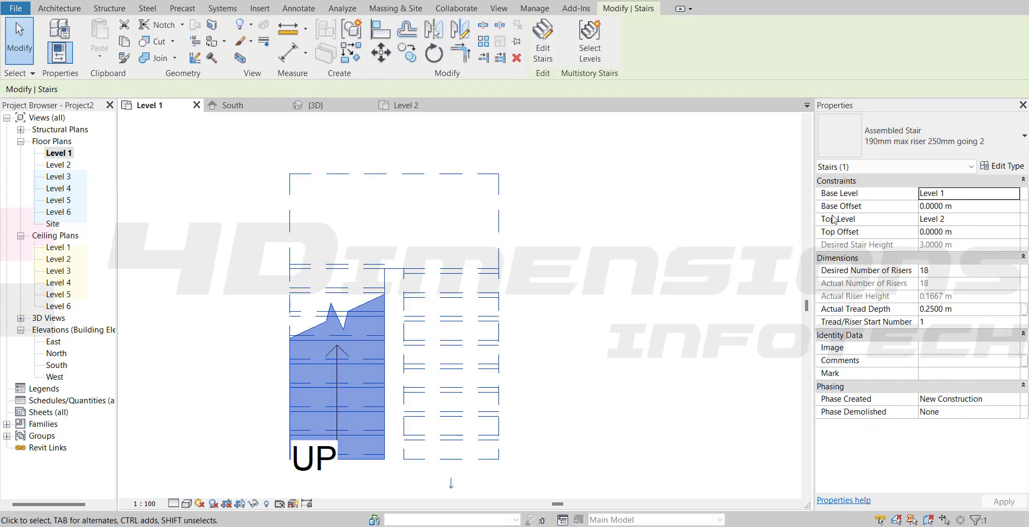
click(1001, 166)
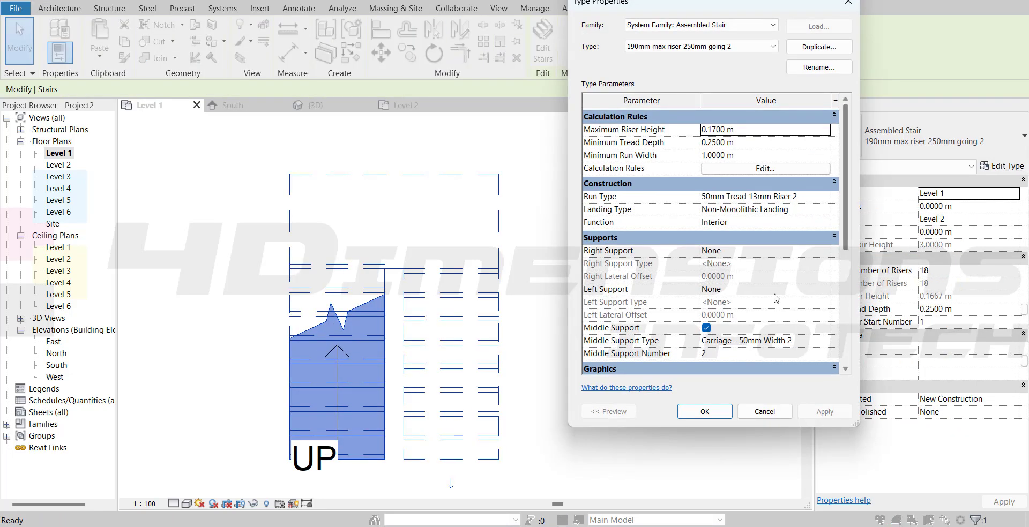
scroll(776, 290, down, 5)
scroll(776, 290, down, 1)
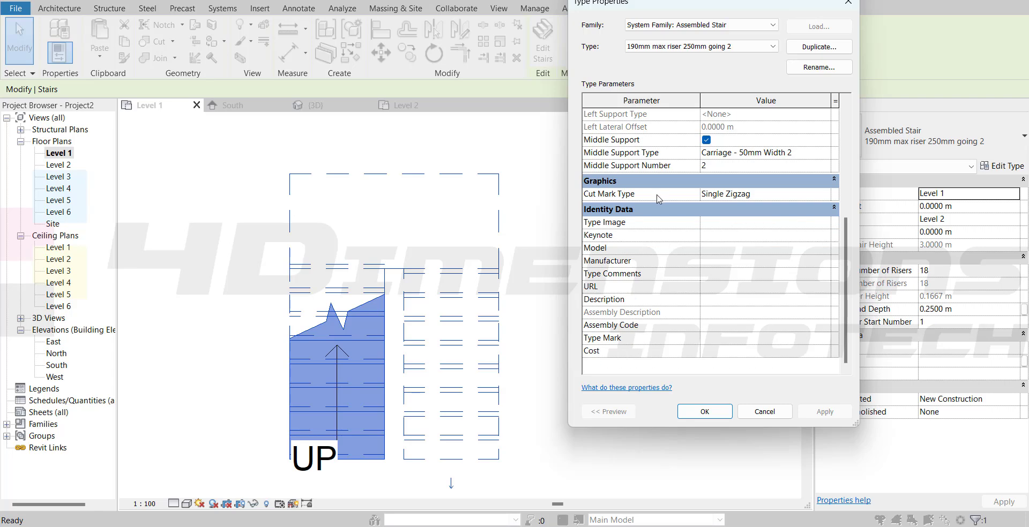
click(751, 196)
click(826, 196)
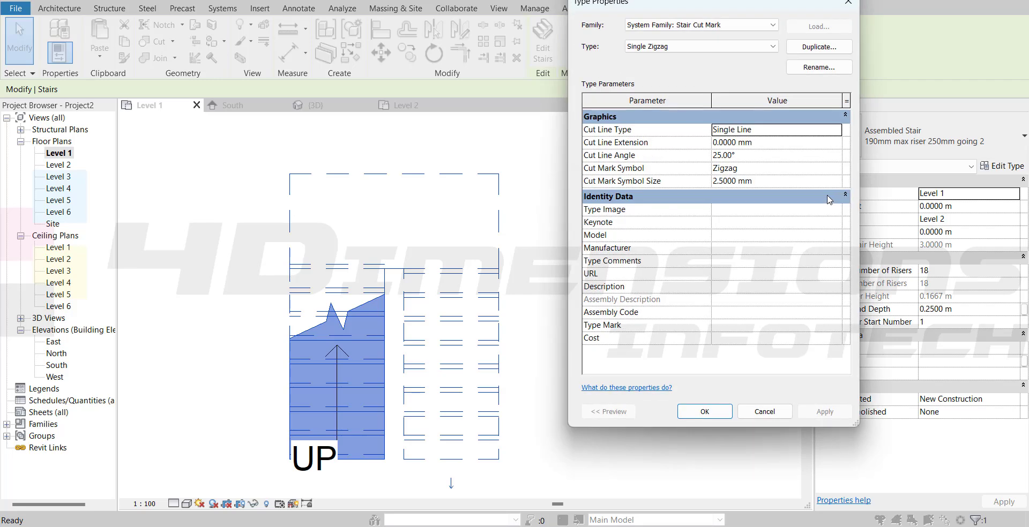
click(818, 47)
click(432, 187)
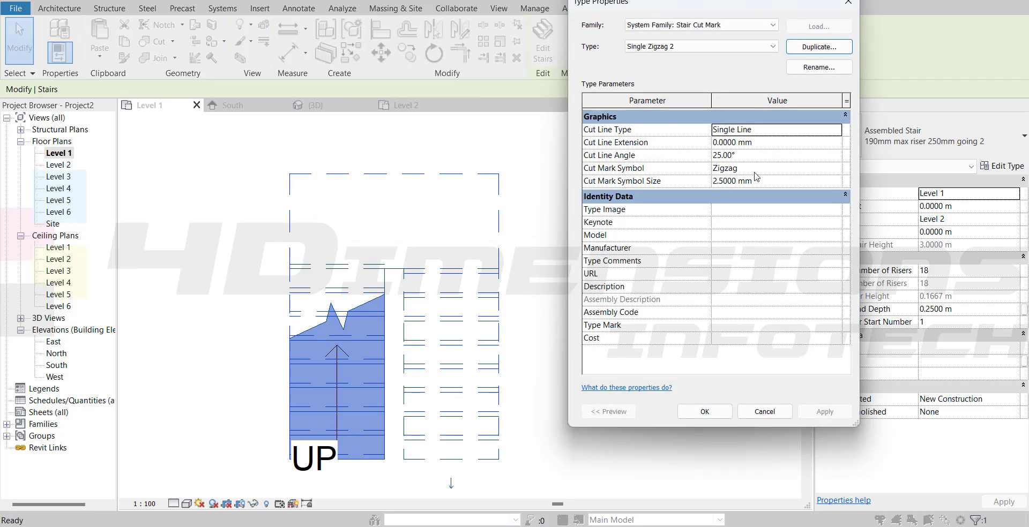
Set the duplicated cut mark's line type to Double Line and apply it to the assembled stair.
click(799, 134)
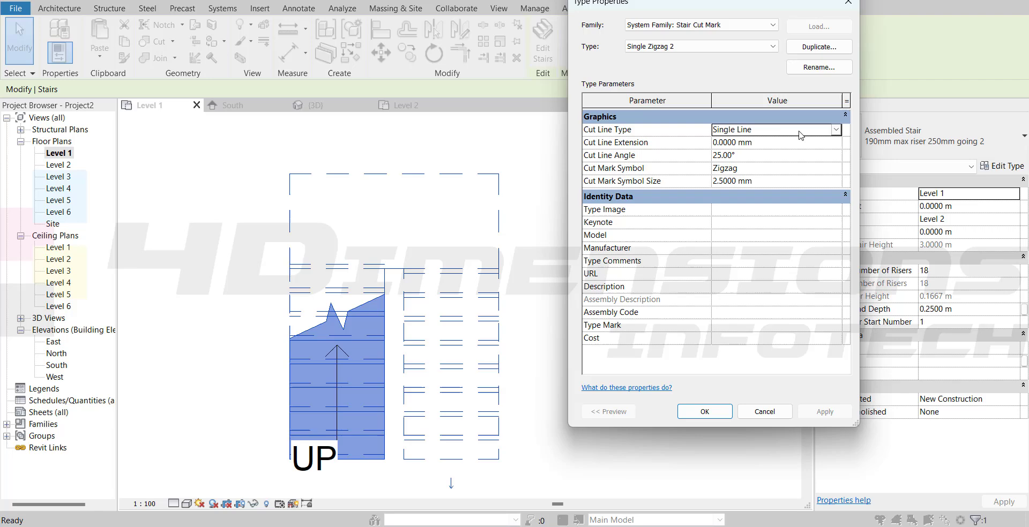
click(838, 131)
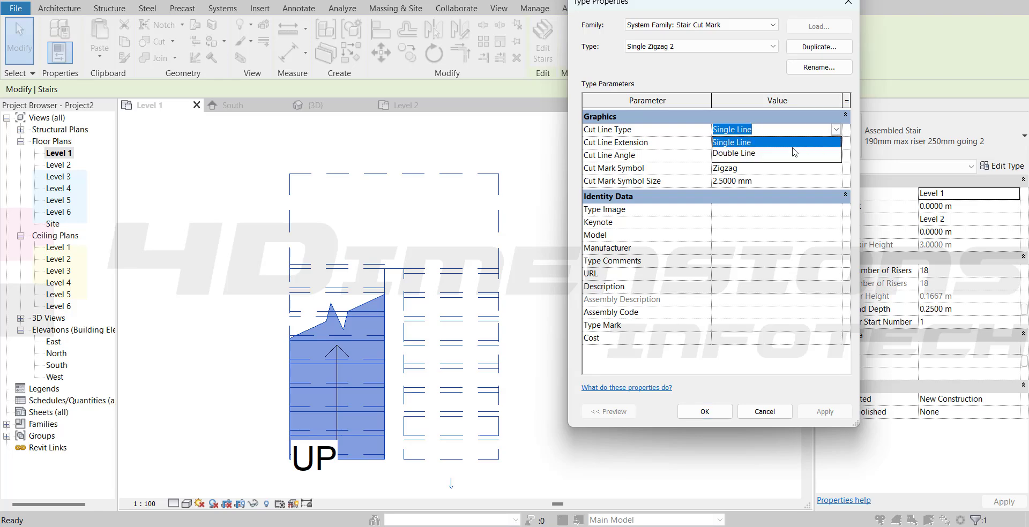
click(754, 154)
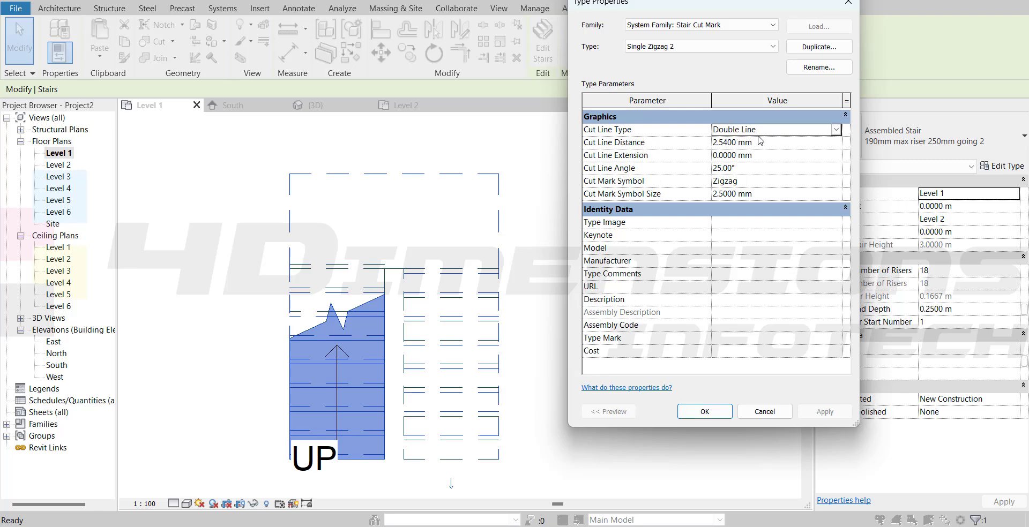
click(772, 150)
click(773, 157)
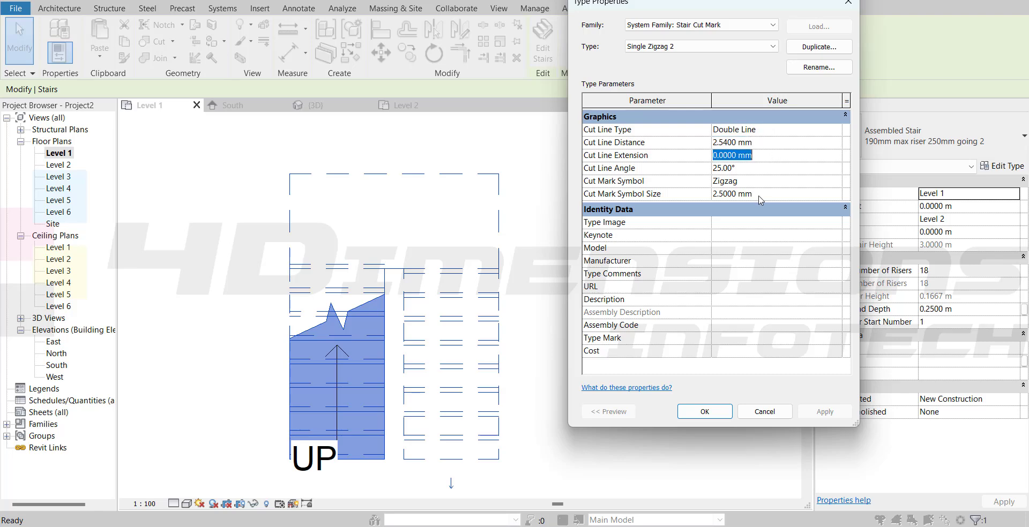
click(721, 413)
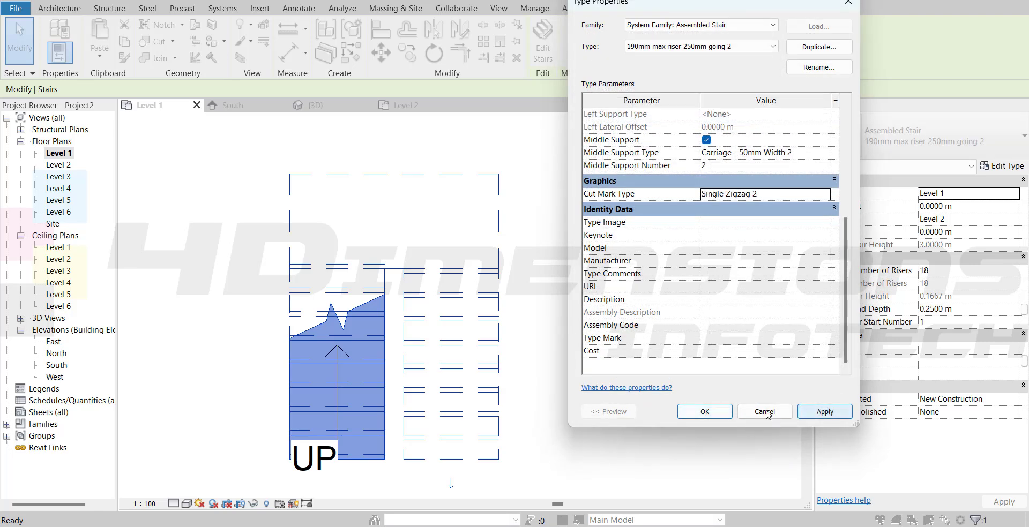
click(702, 411)
click(572, 277)
Switch the assembled stair's cut mark type from the duplicate back to Single Zigzag.
scroll(345, 271, up, 4)
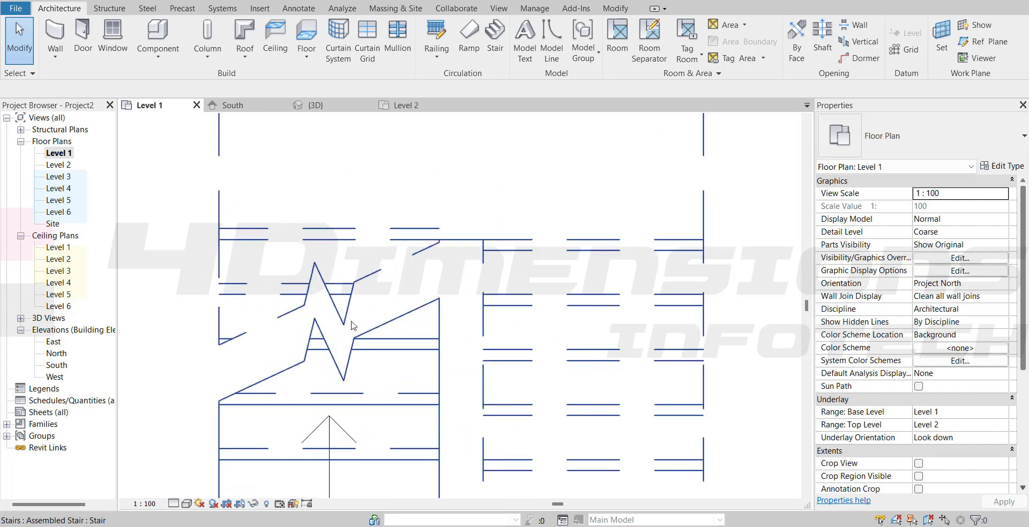
click(383, 276)
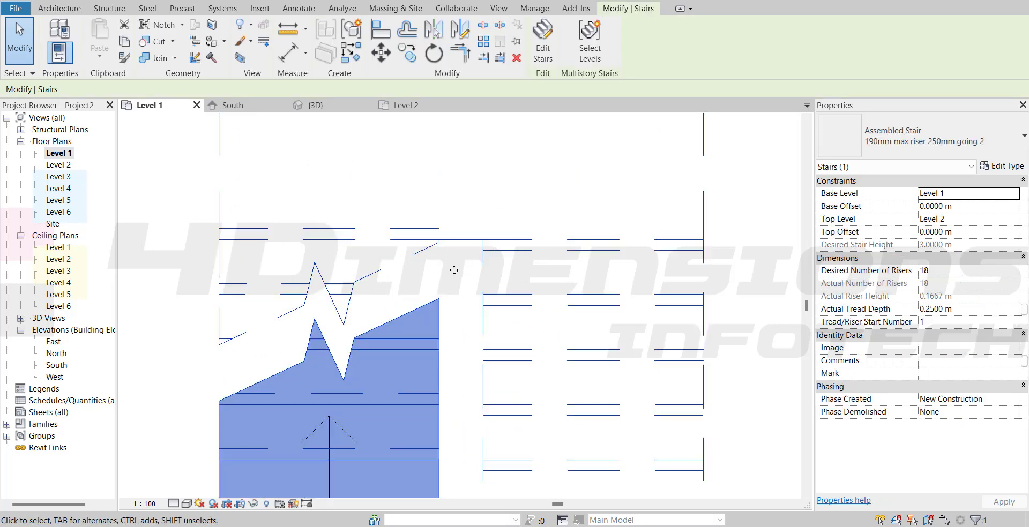
click(1003, 166)
scroll(766, 265, down, 5)
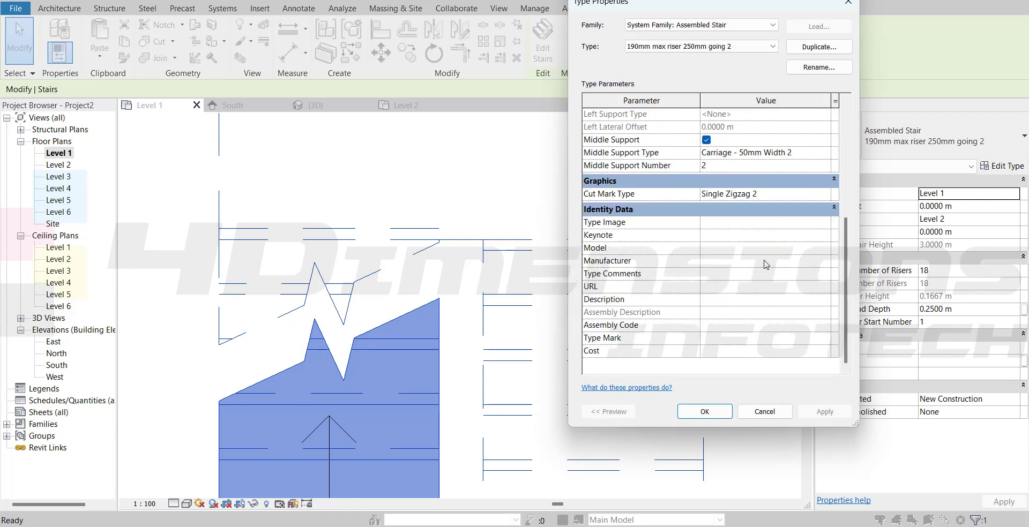
click(750, 191)
click(825, 194)
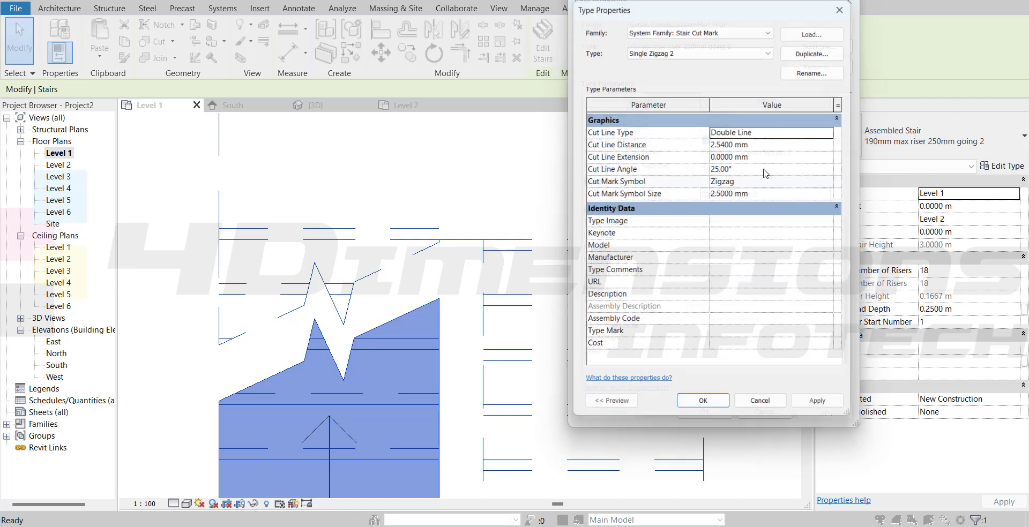
click(646, 45)
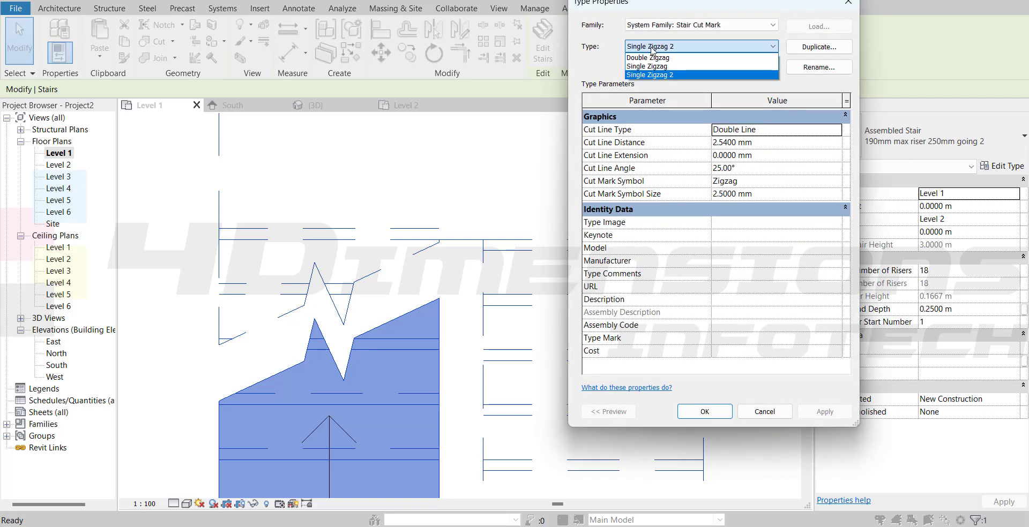
click(685, 66)
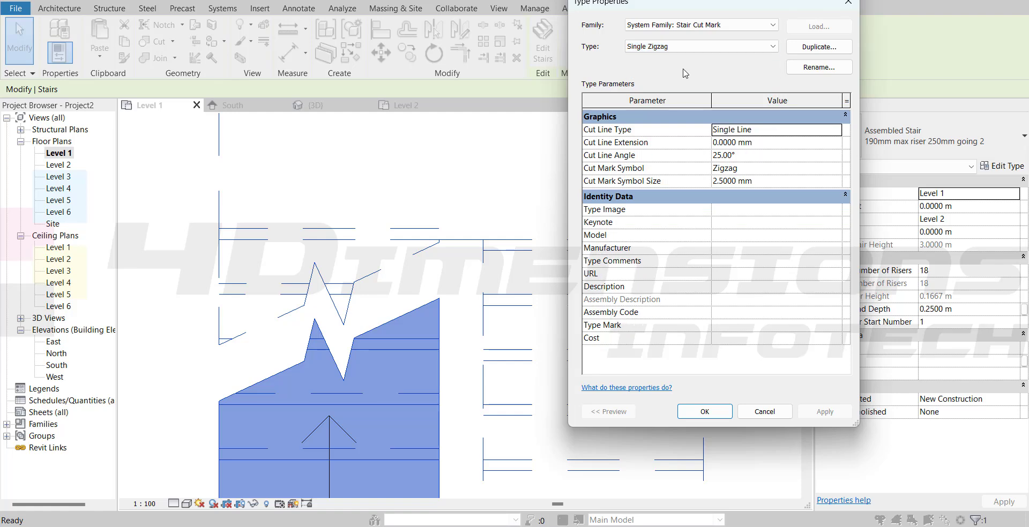
click(695, 46)
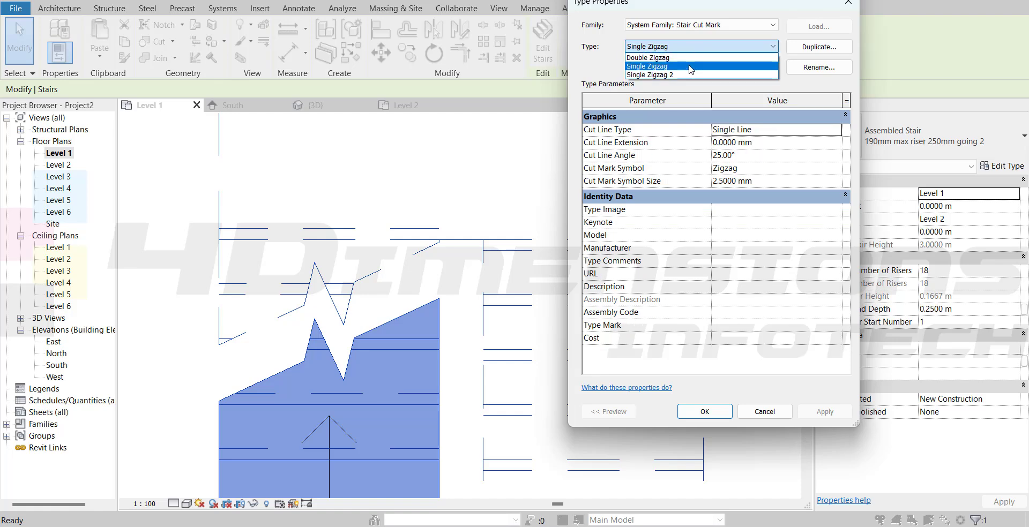
click(691, 66)
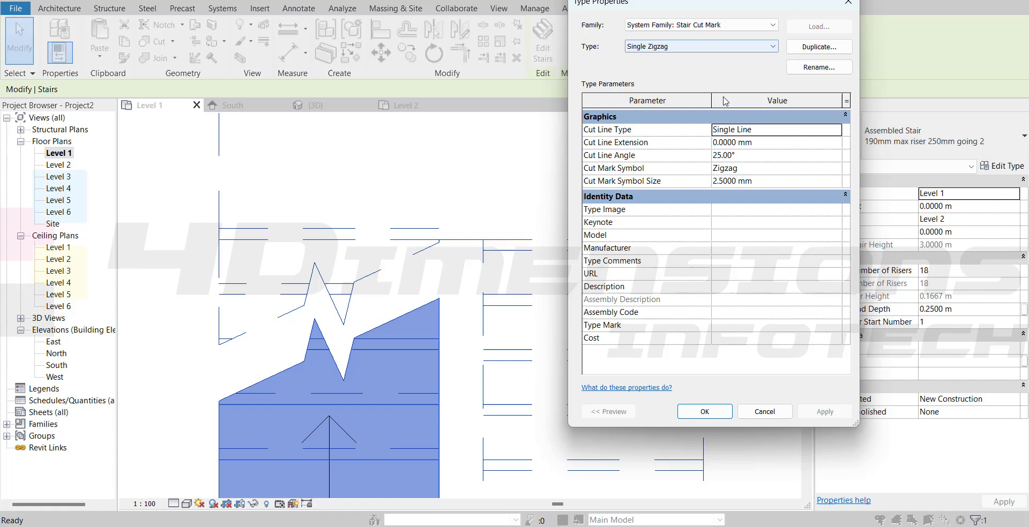
Set the Single Zigzag type's cut mark symbol to None and apply the type to the assembled stair.
click(769, 158)
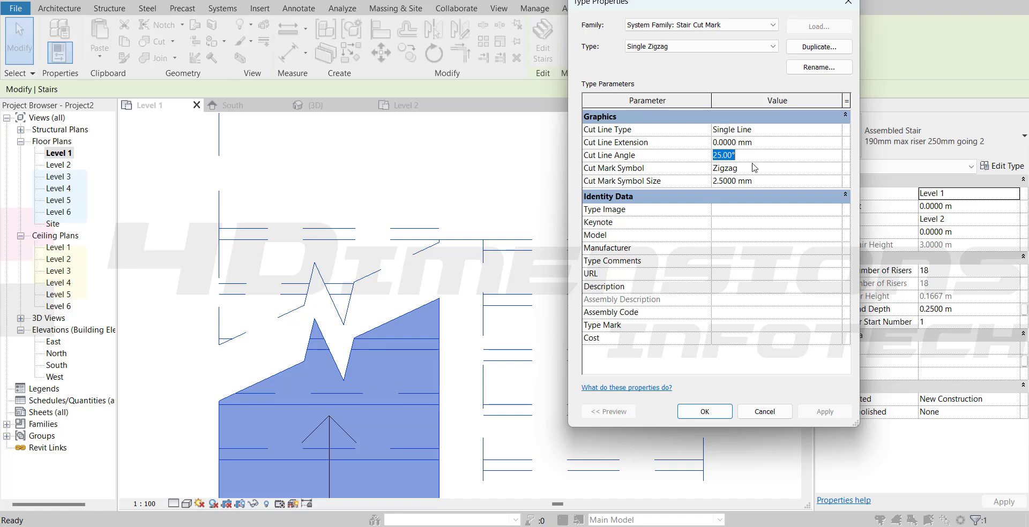
click(754, 168)
click(836, 168)
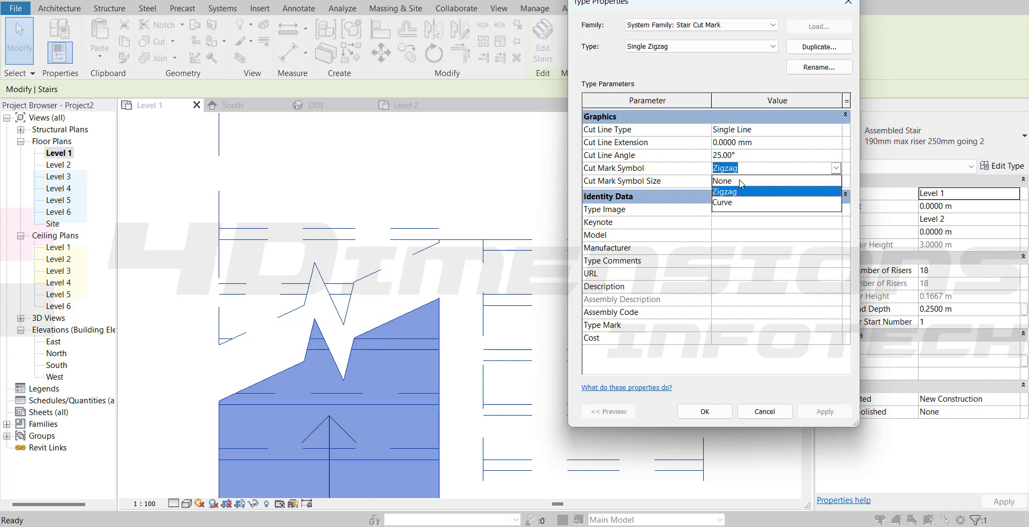
click(741, 182)
click(706, 412)
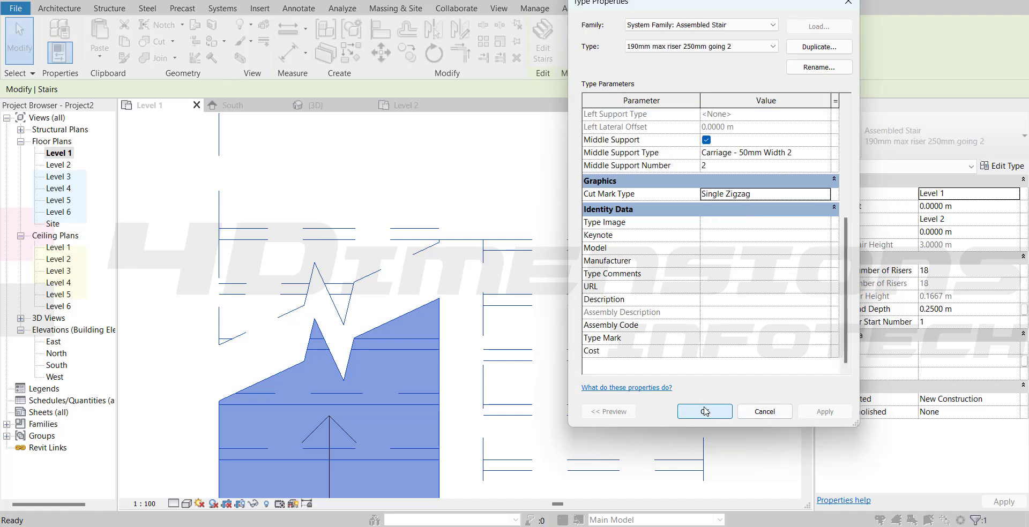
click(705, 411)
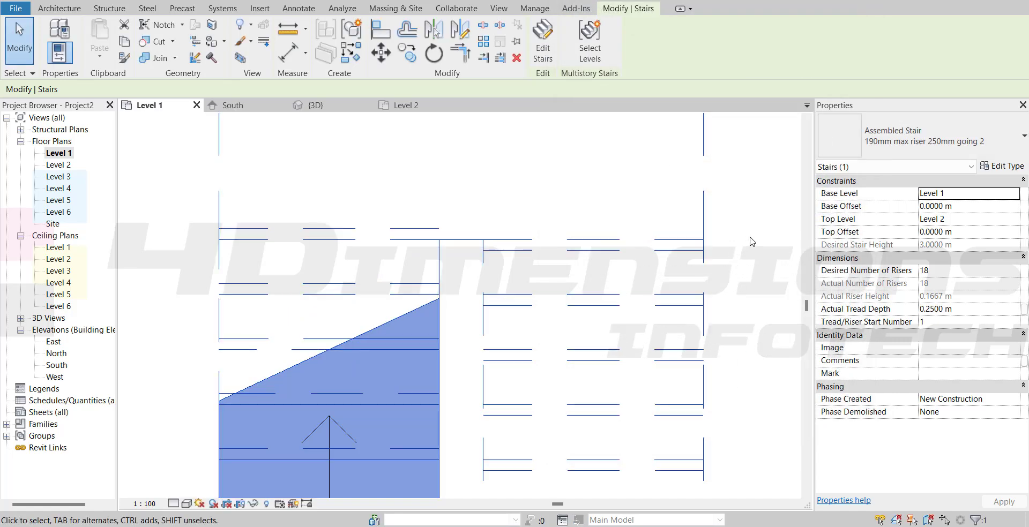
key(Escape)
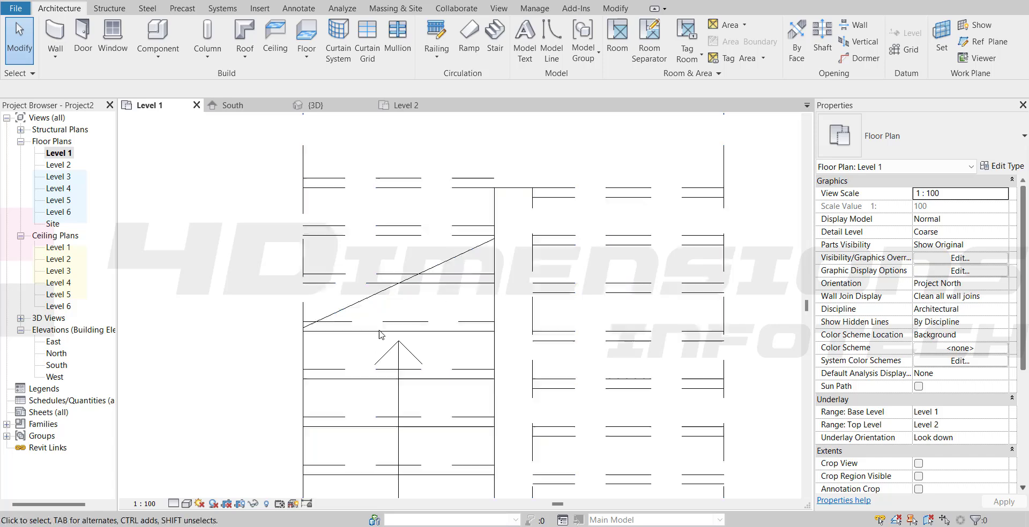
Set the cut mark symbol of the assembled stair's Single Zigzag type to Curve.
click(456, 256)
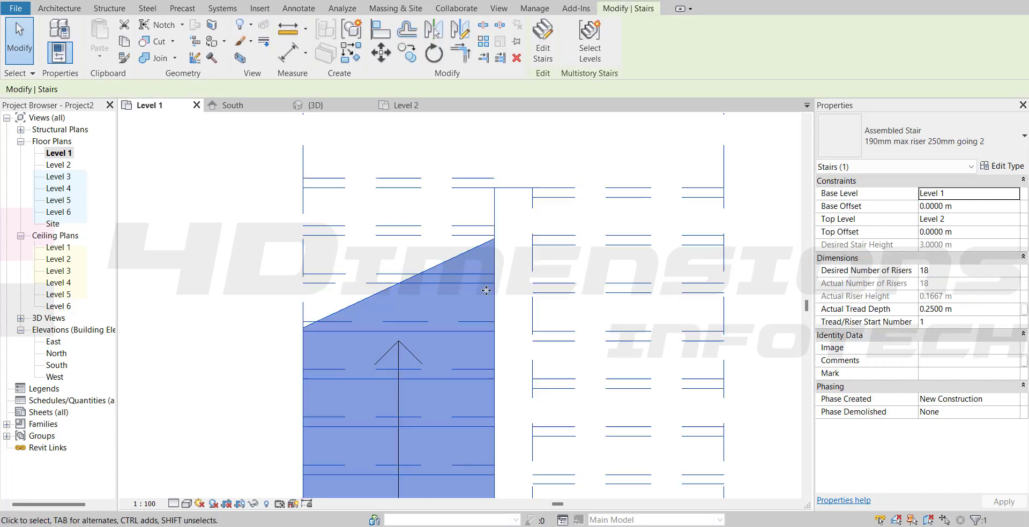
click(986, 171)
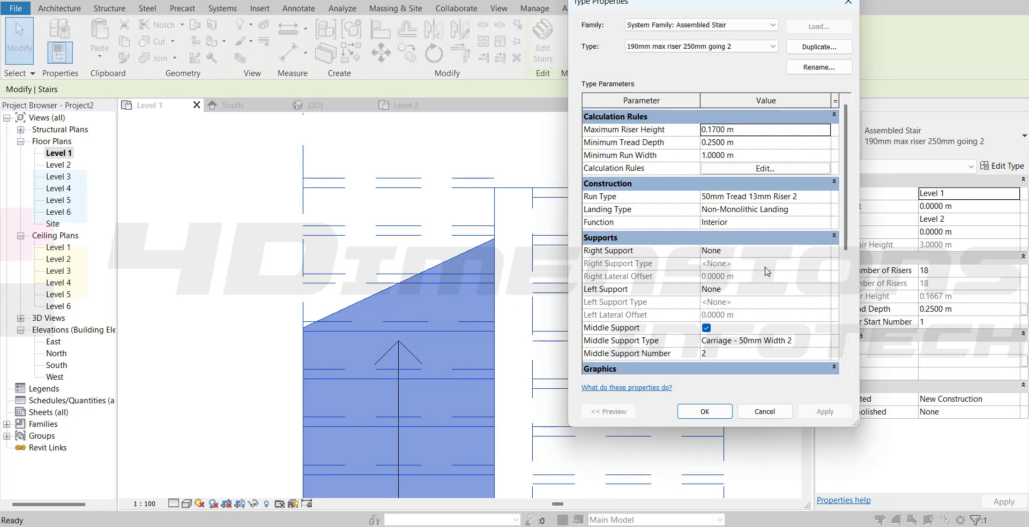
scroll(654, 262, down, 4)
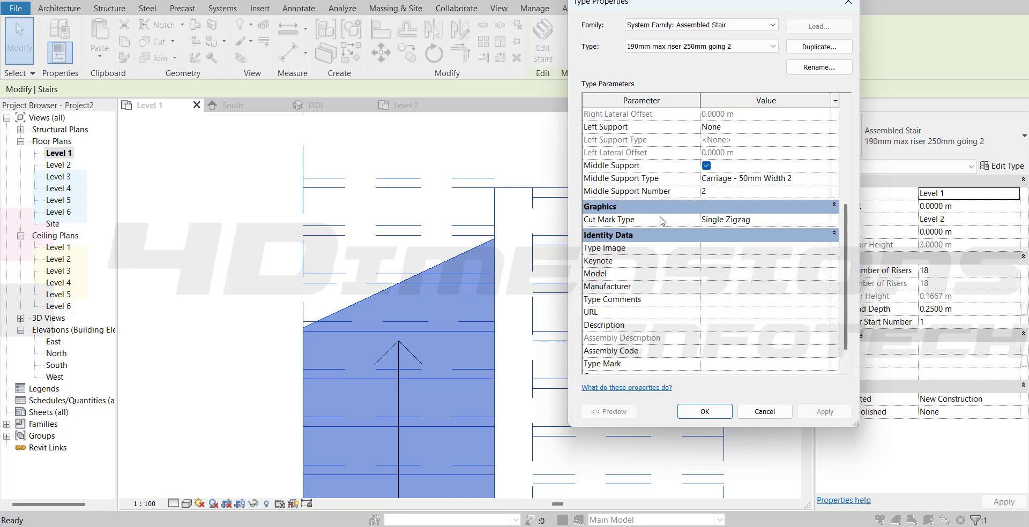
click(778, 221)
click(827, 220)
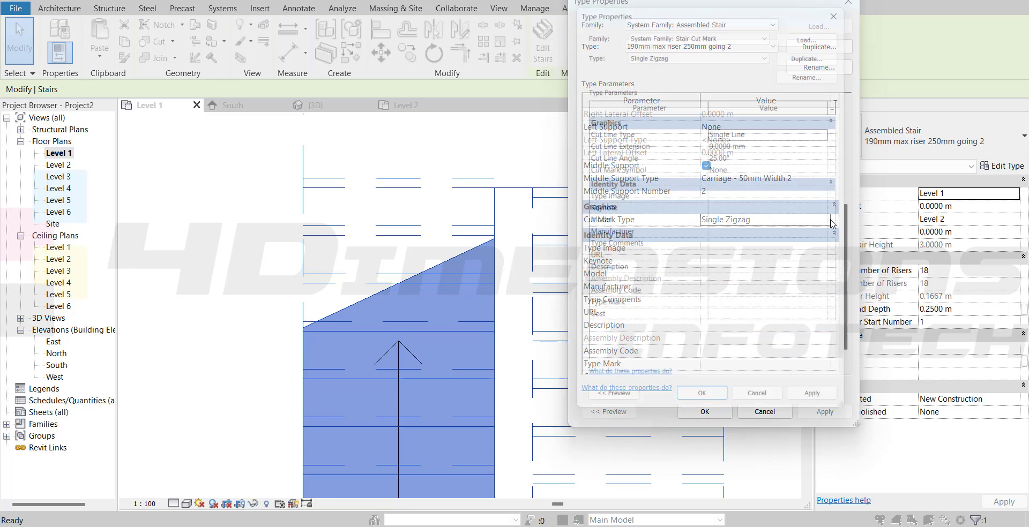
click(755, 167)
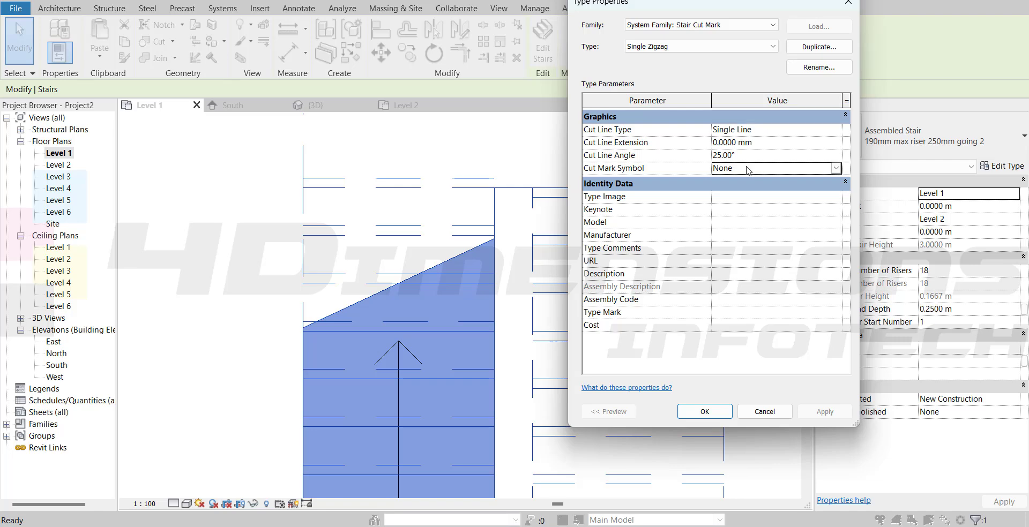
click(753, 168)
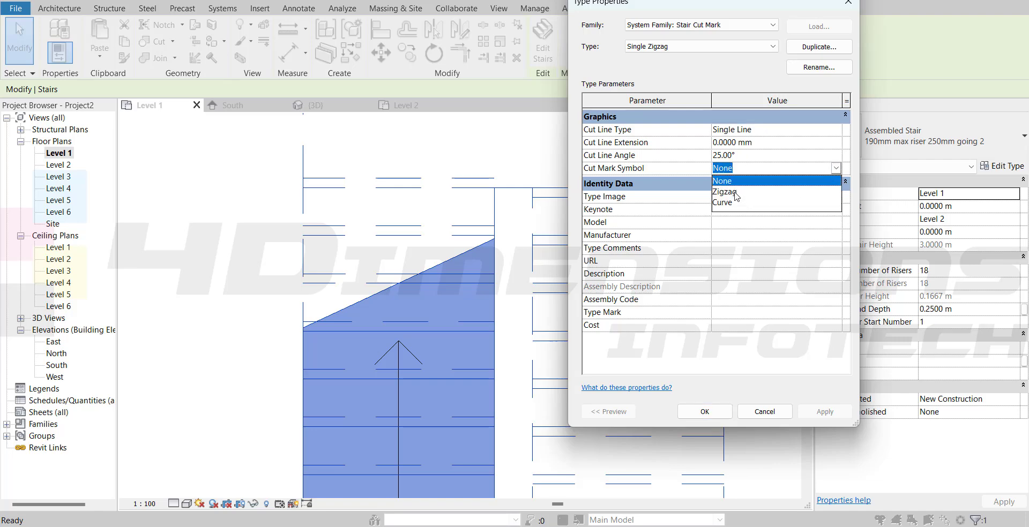
click(730, 203)
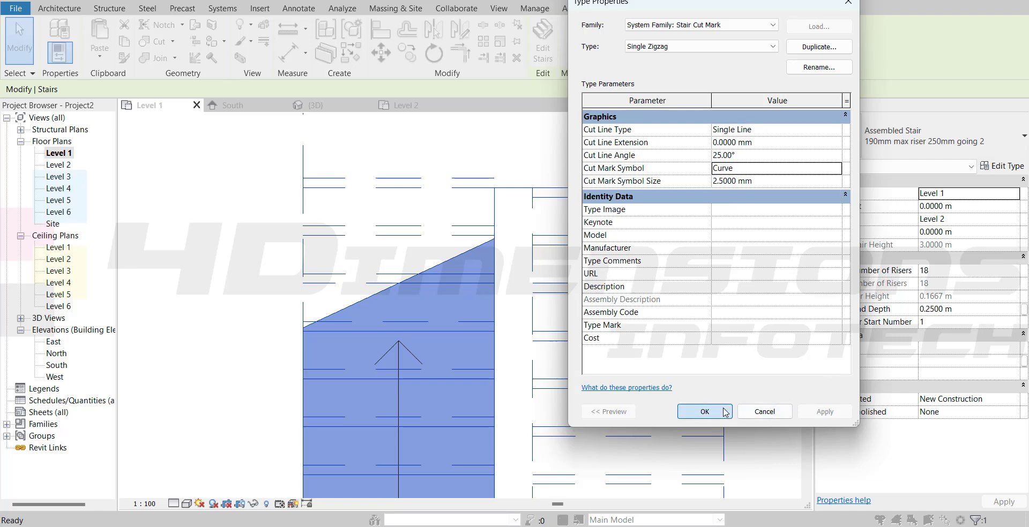
click(704, 412)
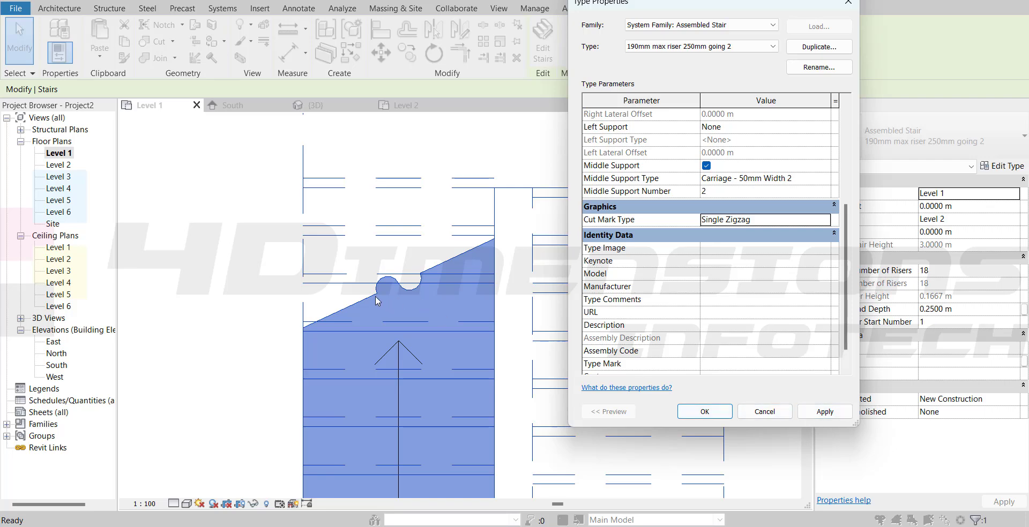
Set the Single Zigzag type's cut mark symbol to Zigzag and apply it to the assembled stair.
click(828, 219)
click(807, 170)
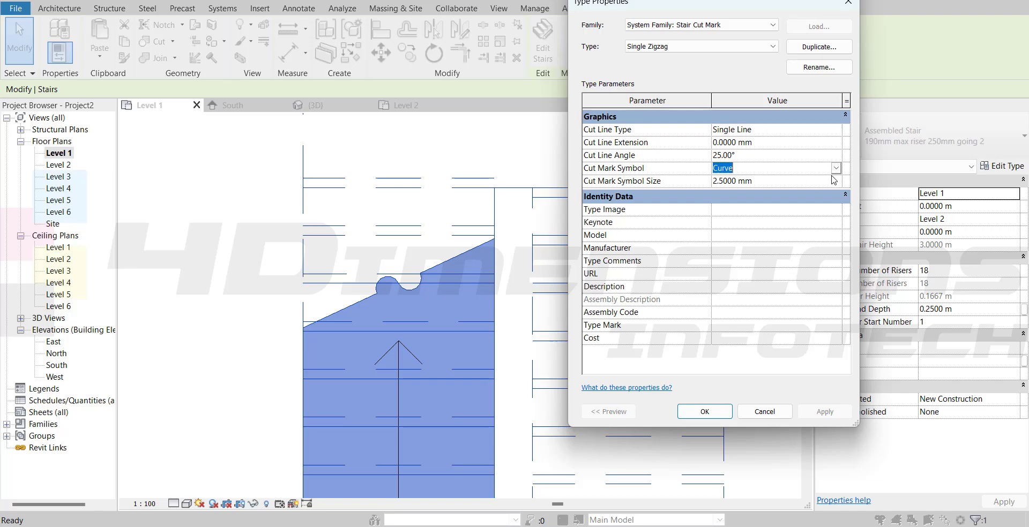
click(836, 168)
click(738, 192)
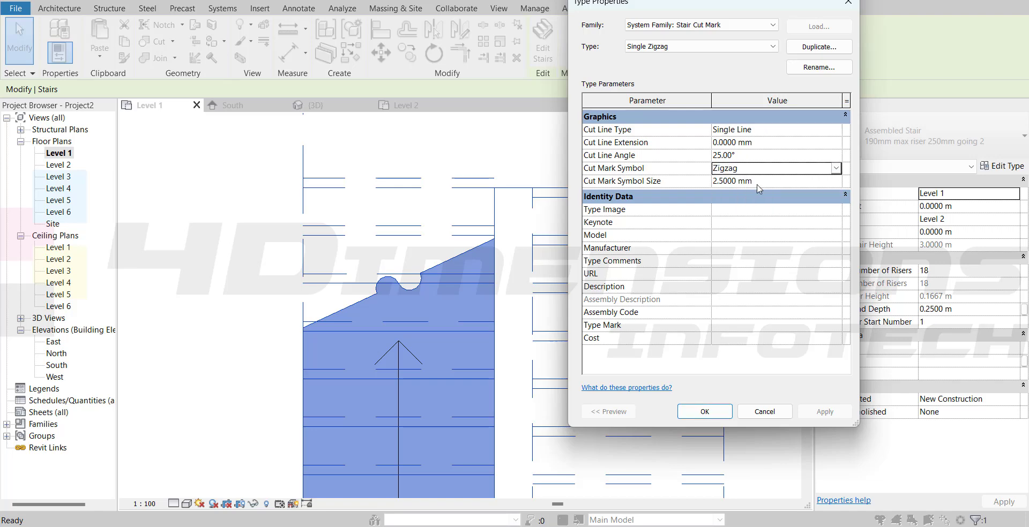
click(705, 412)
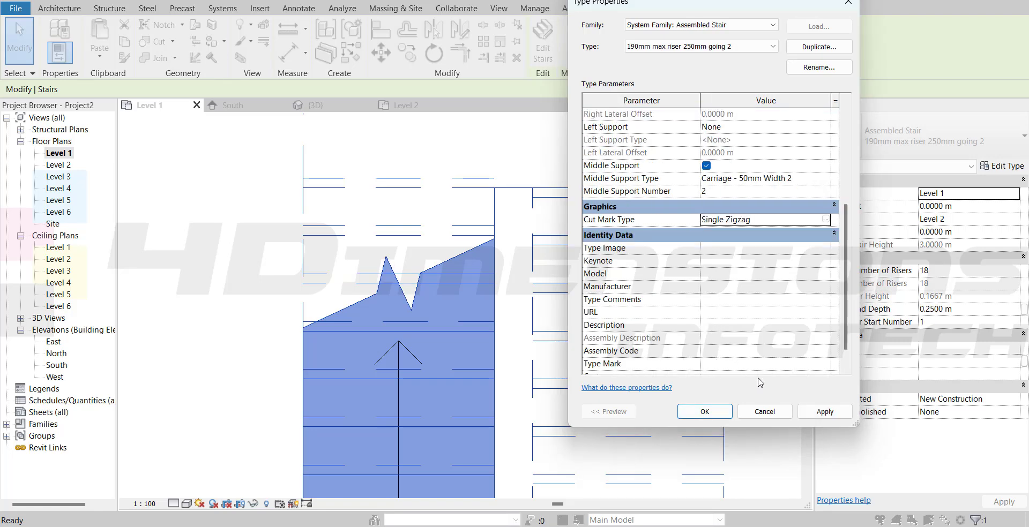
click(819, 411)
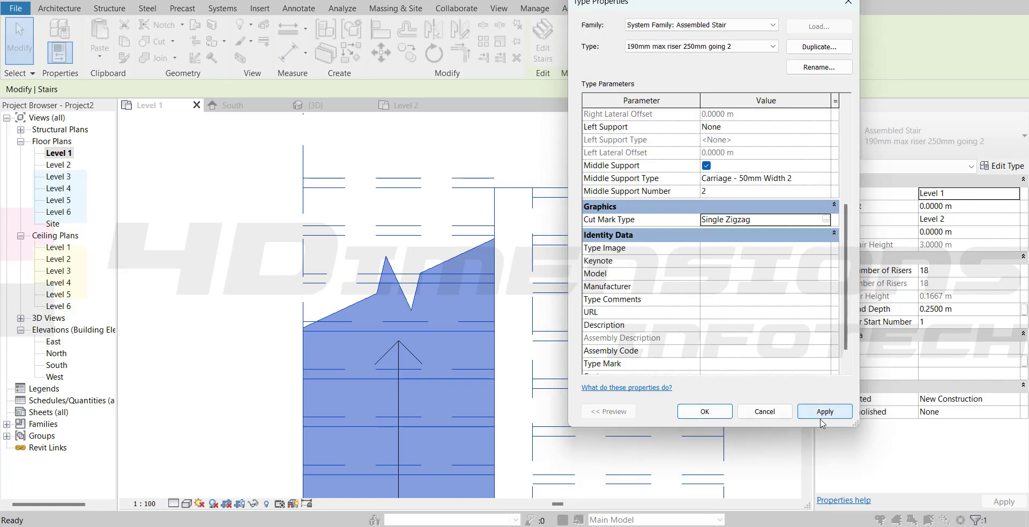
click(706, 411)
click(767, 338)
Examine the assembled stair's cut mark in the Level 1 plan and switch to the 3D view.
scroll(353, 331, down, 4)
scroll(404, 287, up, 3)
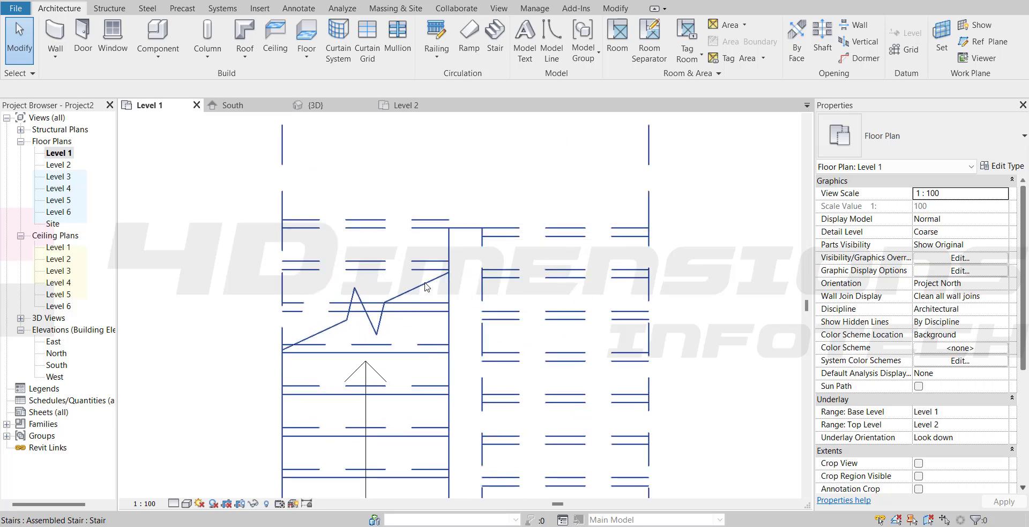
scroll(421, 295, down, 3)
scroll(420, 293, up, 3)
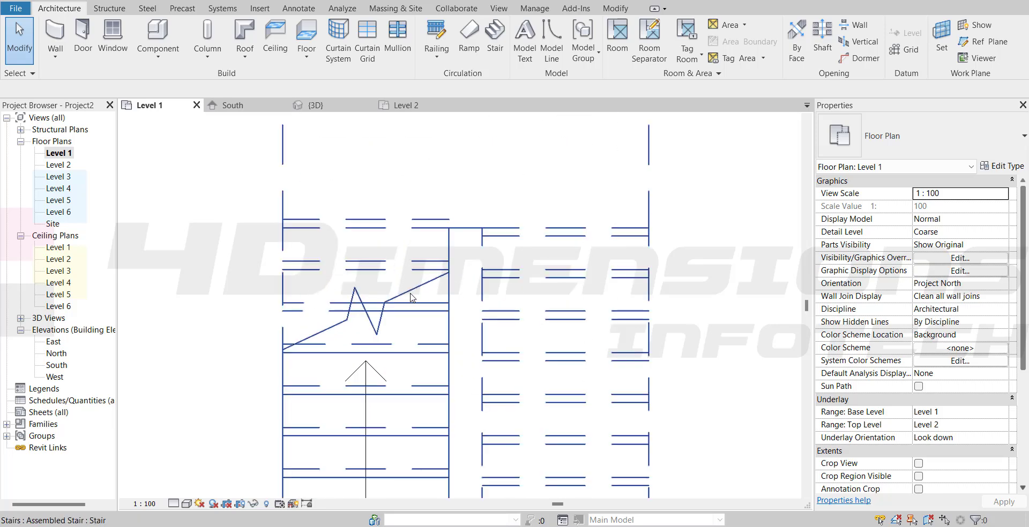
scroll(412, 298, down, 2)
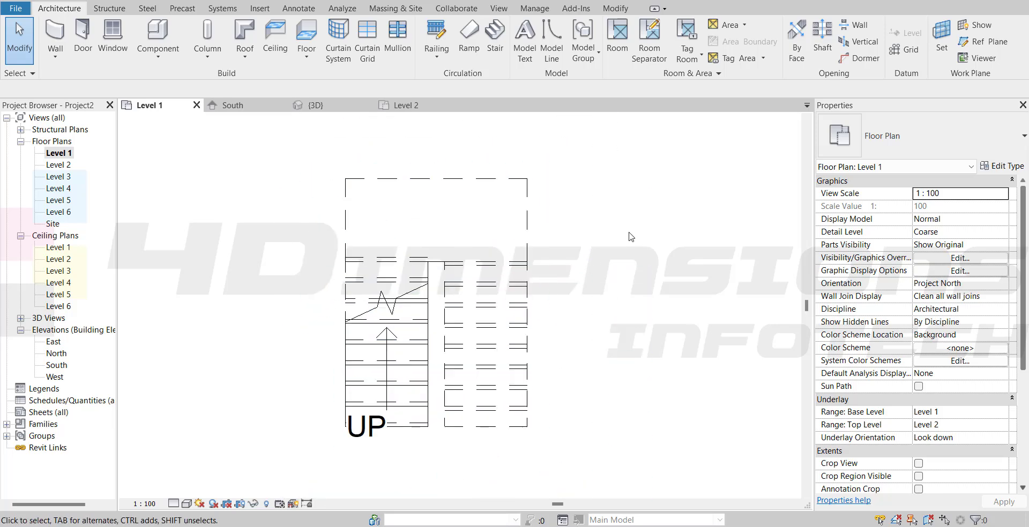
drag(595, 188, 656, 299)
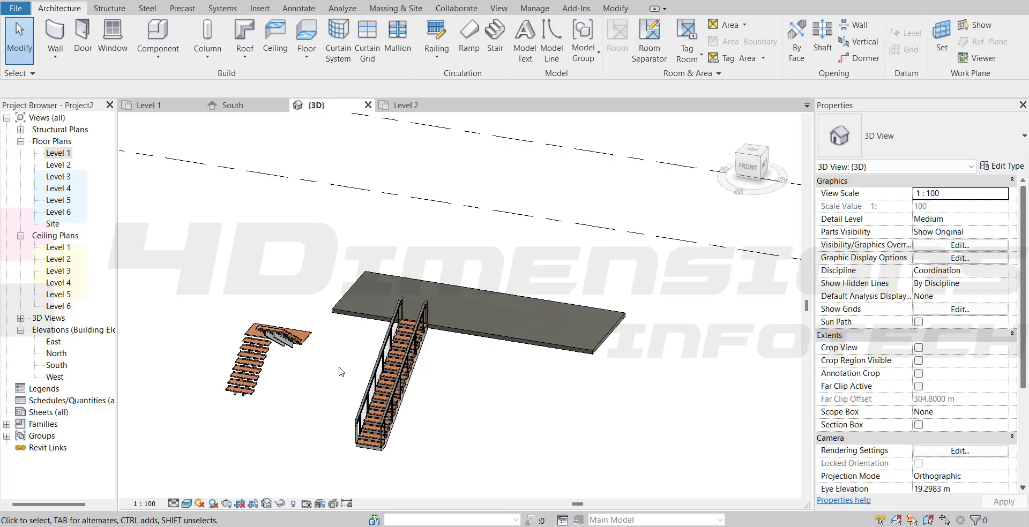